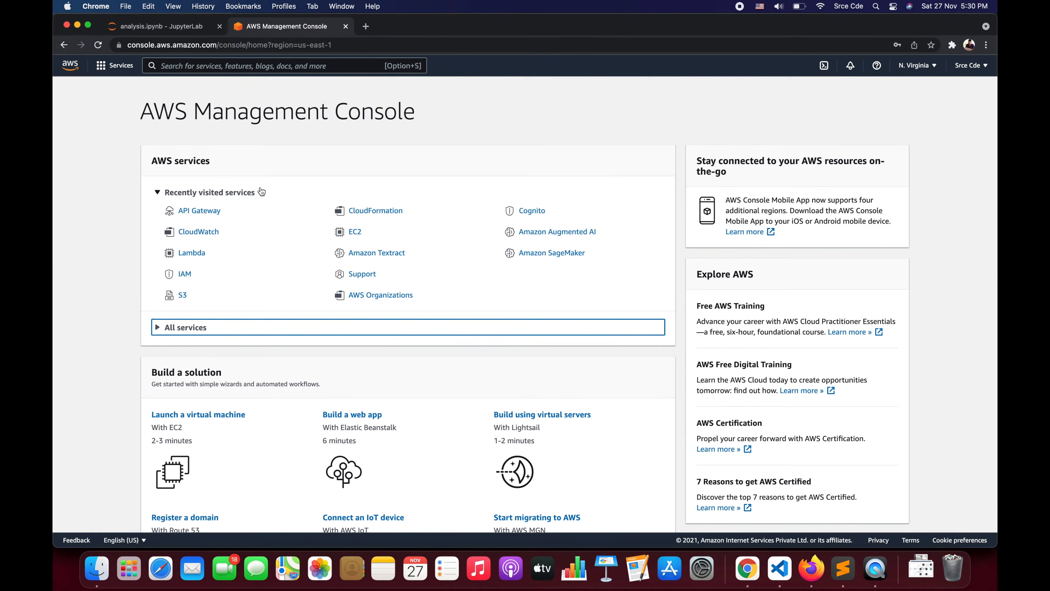
Search the AWS services for lambda and open the Lambda console in a new browser tab
click(279, 64)
text(lambda)
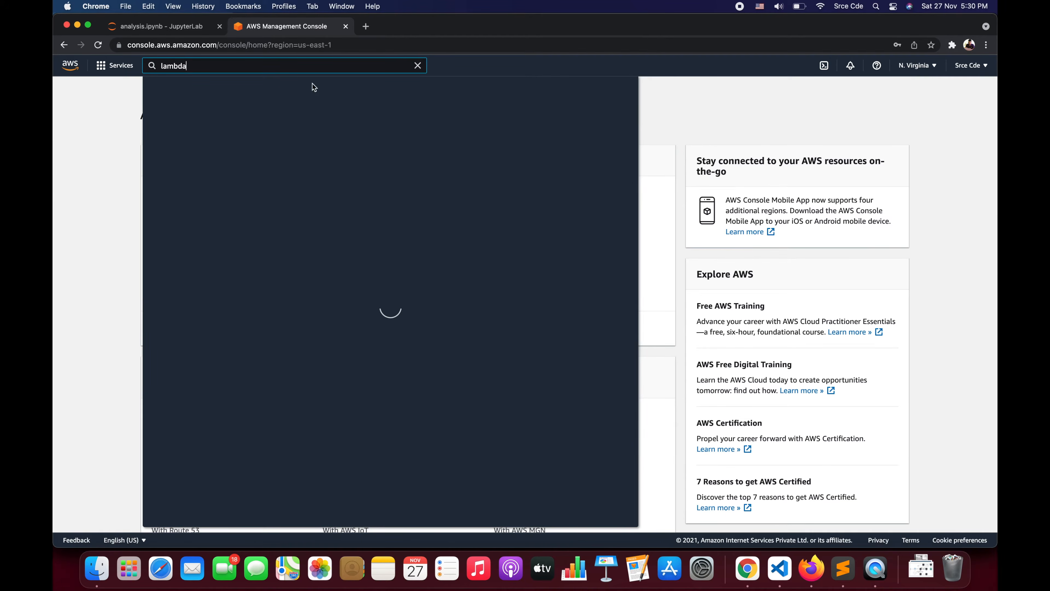
super+click(311, 149)
click(403, 28)
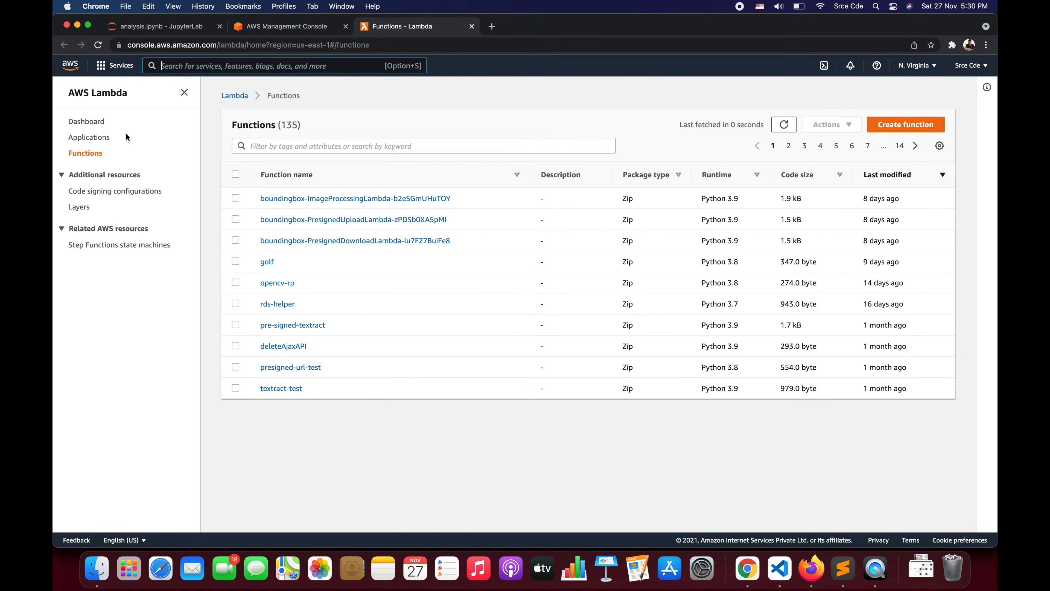
Start a new function authored from scratch, named lambdaInVPC, with the Python 3.9 runtime
click(911, 124)
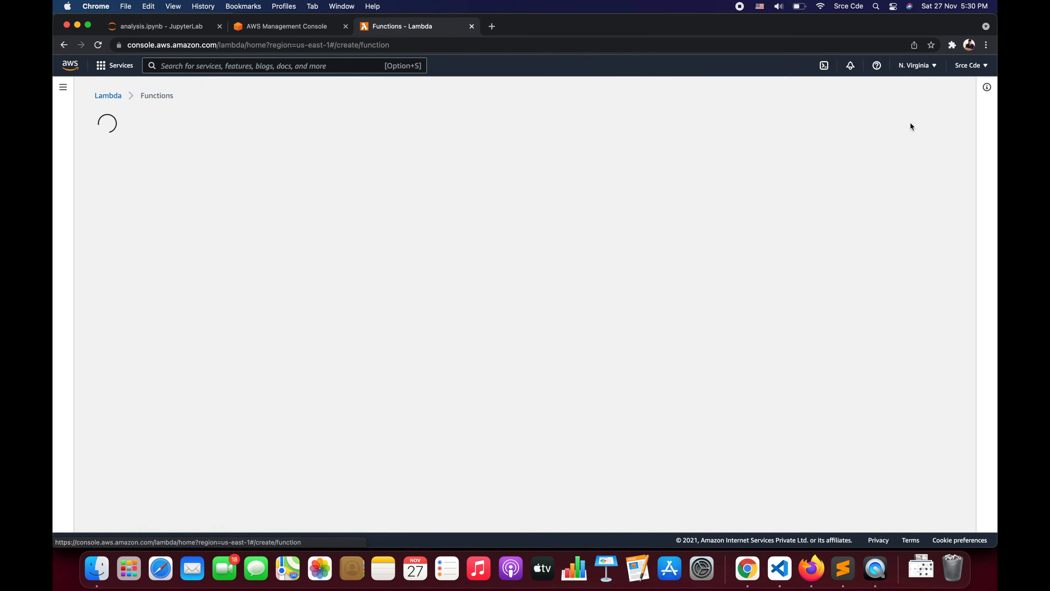
click(229, 302)
text(lambdaInVPC)
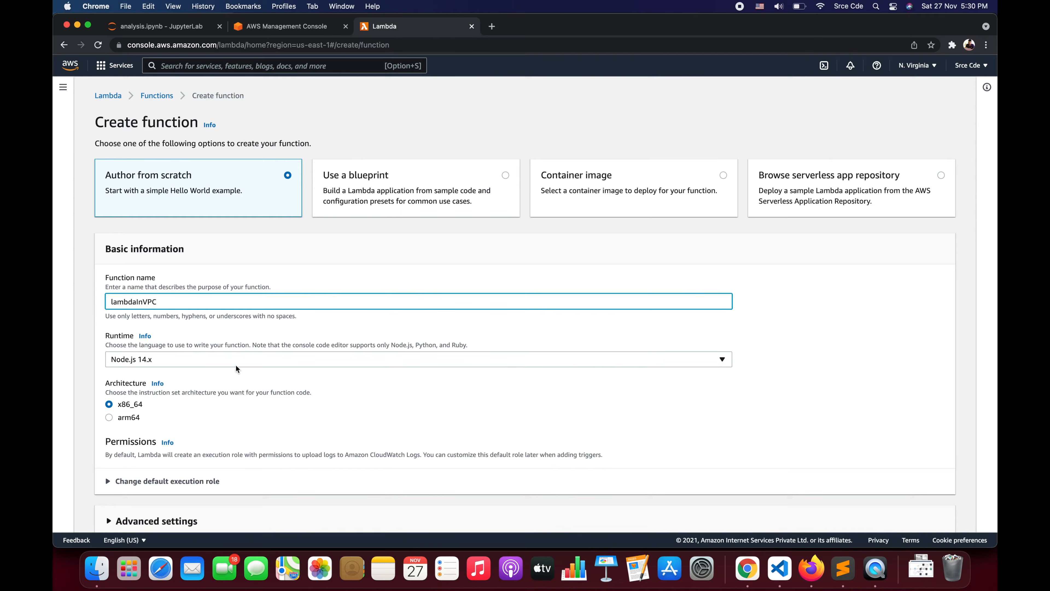
scroll(236, 368, down, 2)
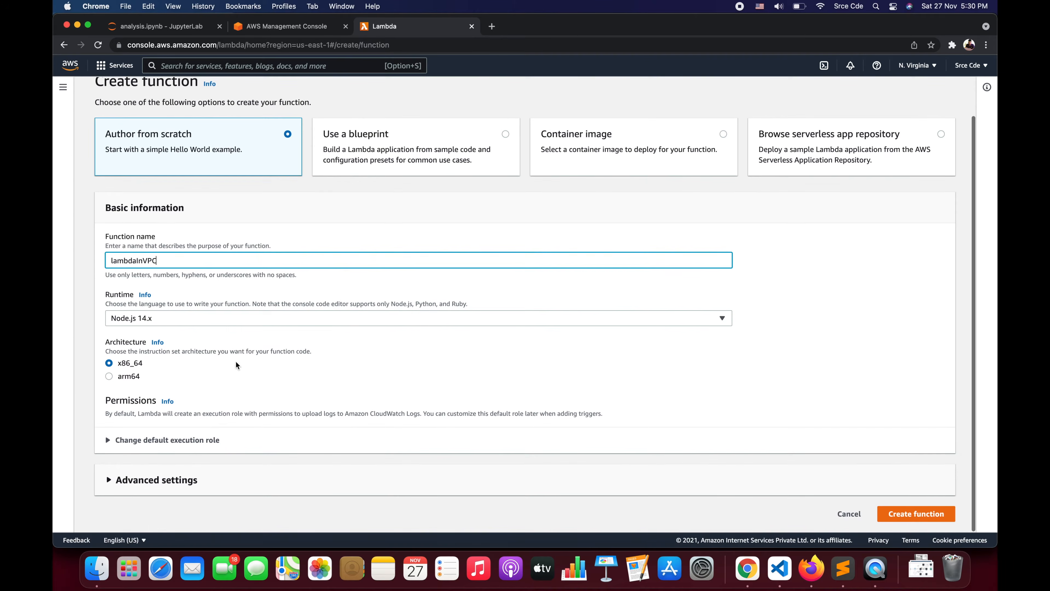
click(210, 318)
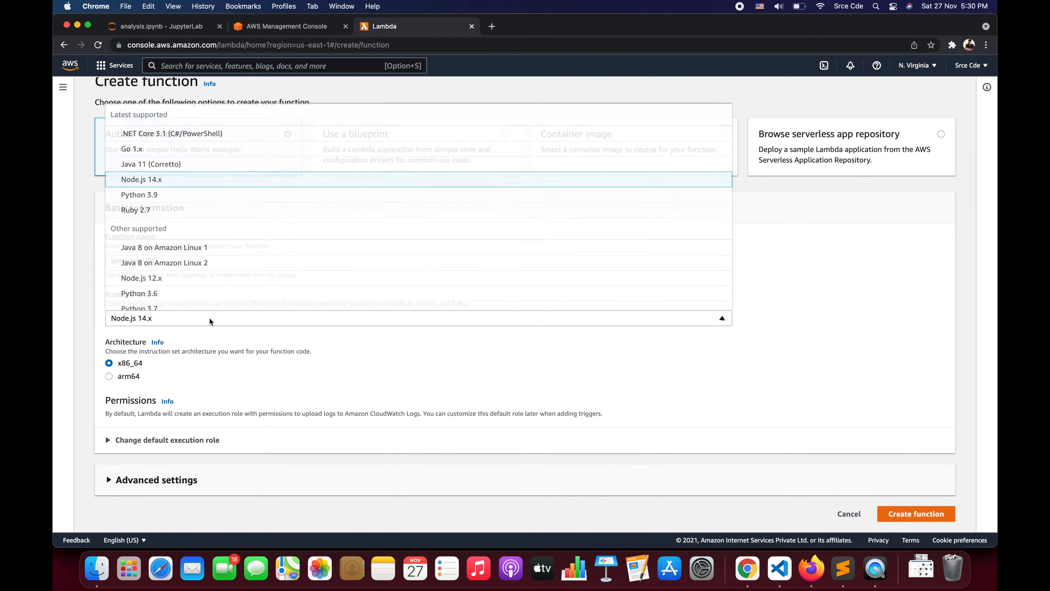
click(209, 194)
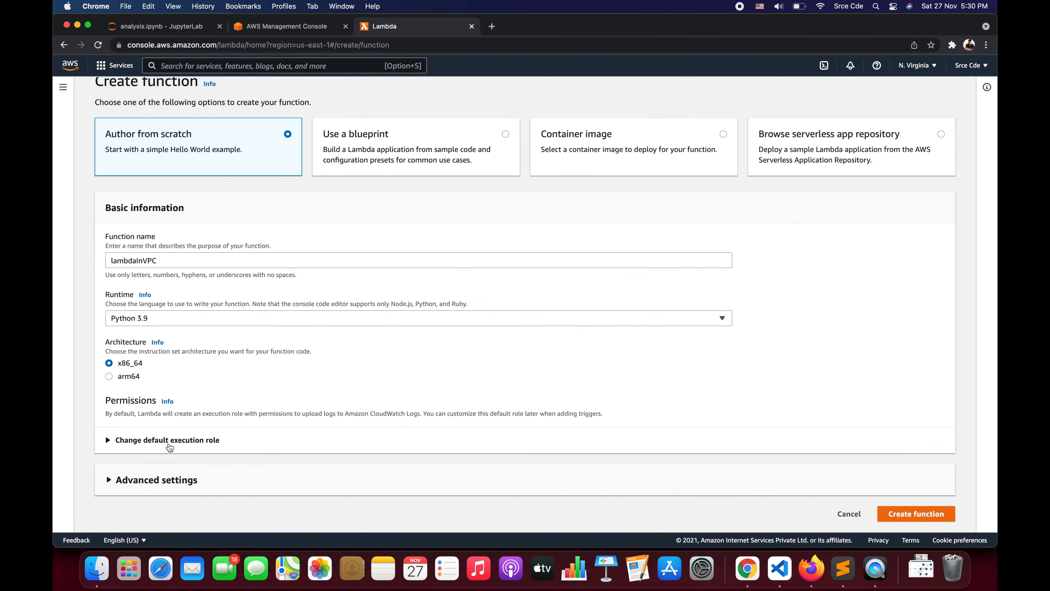
Review the execution role options, keep the new role with basic Lambda permissions, and create the lambdaInVPC function
click(165, 440)
click(154, 441)
click(154, 441)
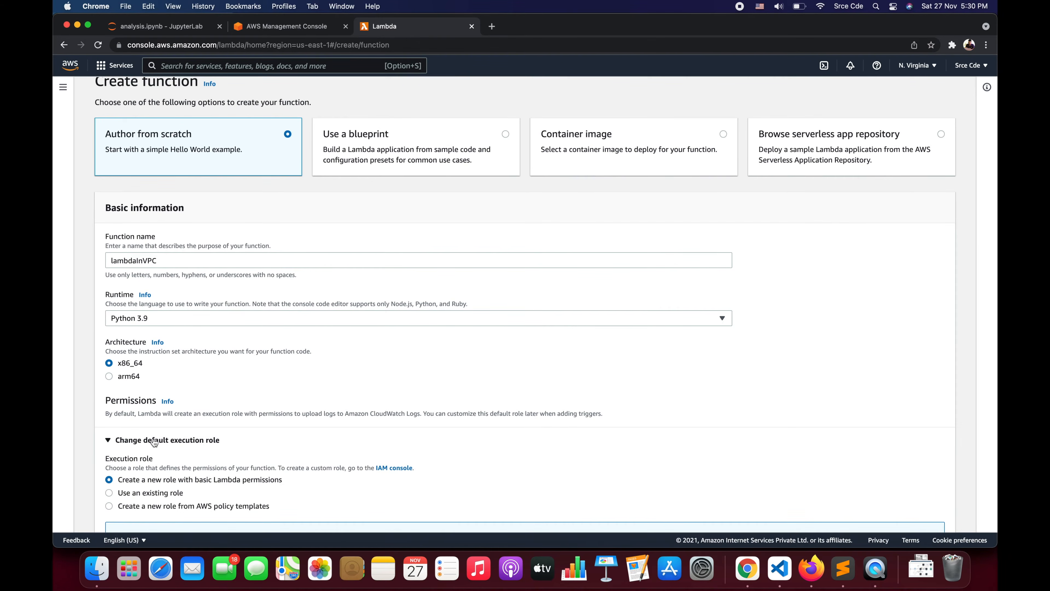
scroll(155, 441, down, 3)
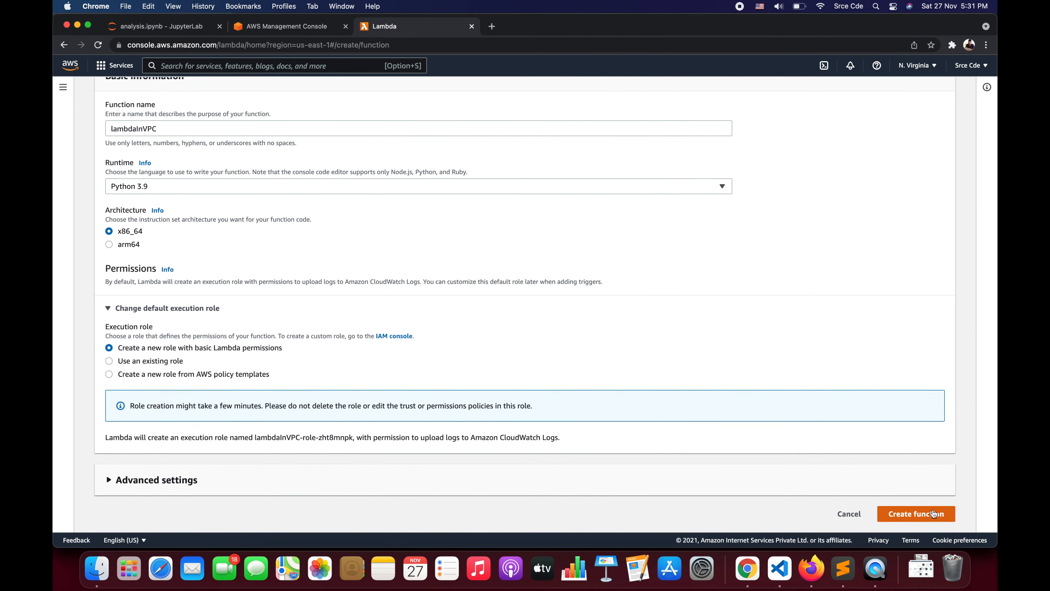
click(925, 517)
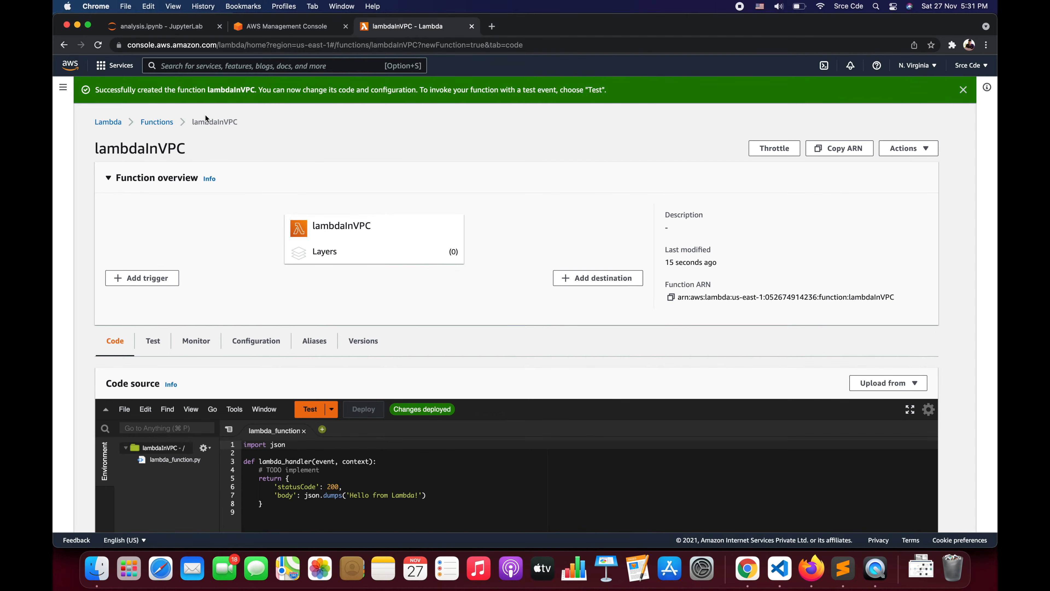
Start a second function in a separate browser tab, named destinationLambdaFunction, with the Python 3.9 runtime
super+click(157, 122)
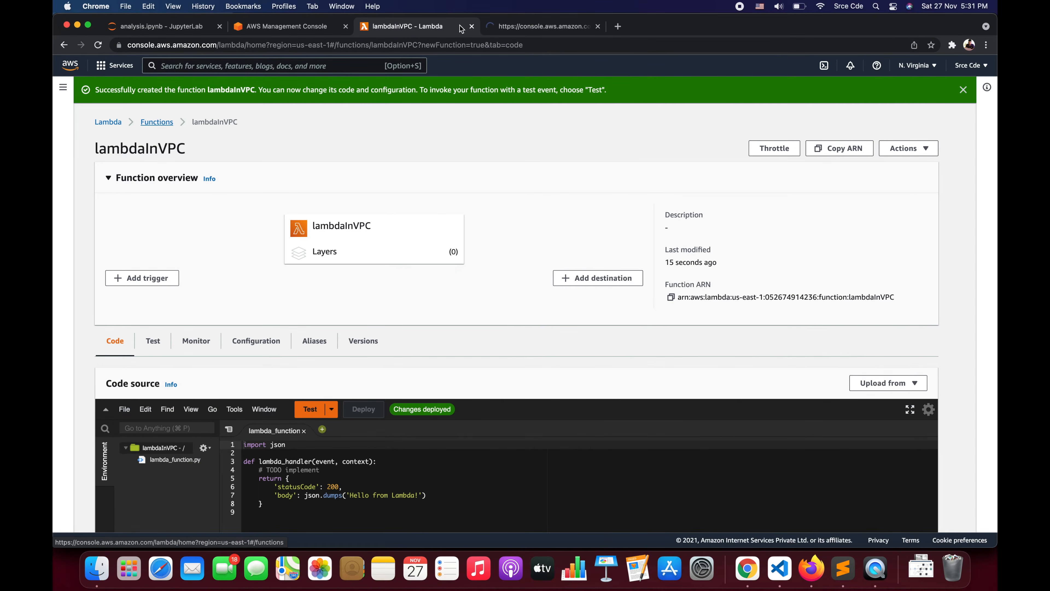
click(512, 28)
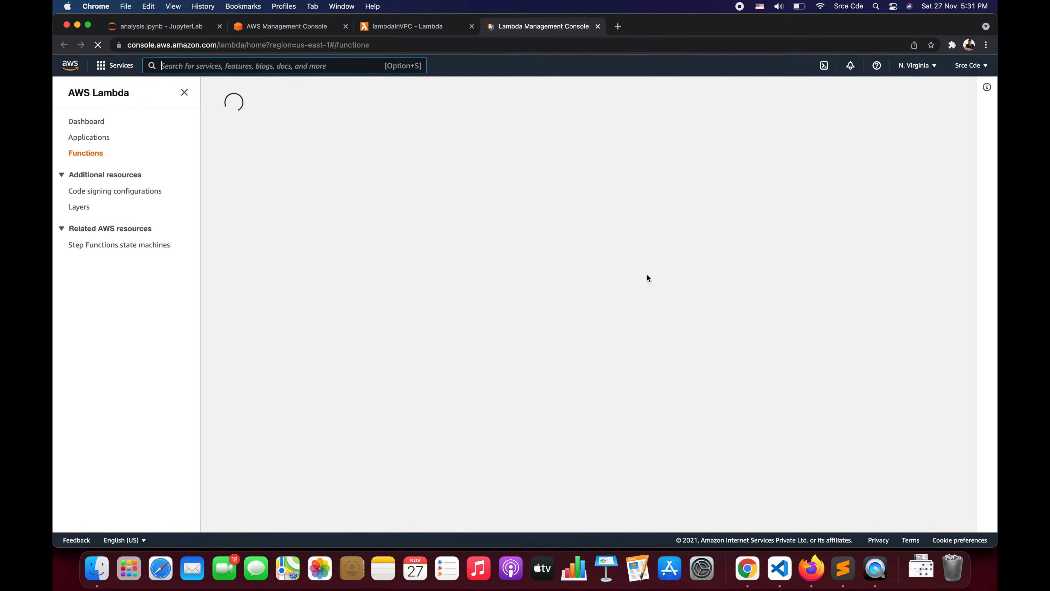
click(906, 124)
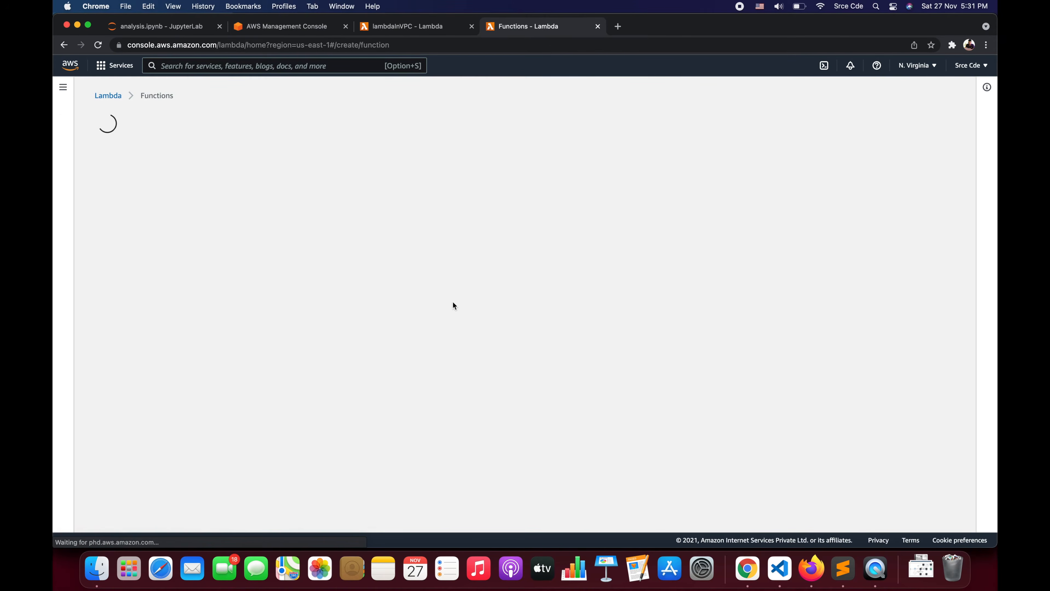
click(207, 295)
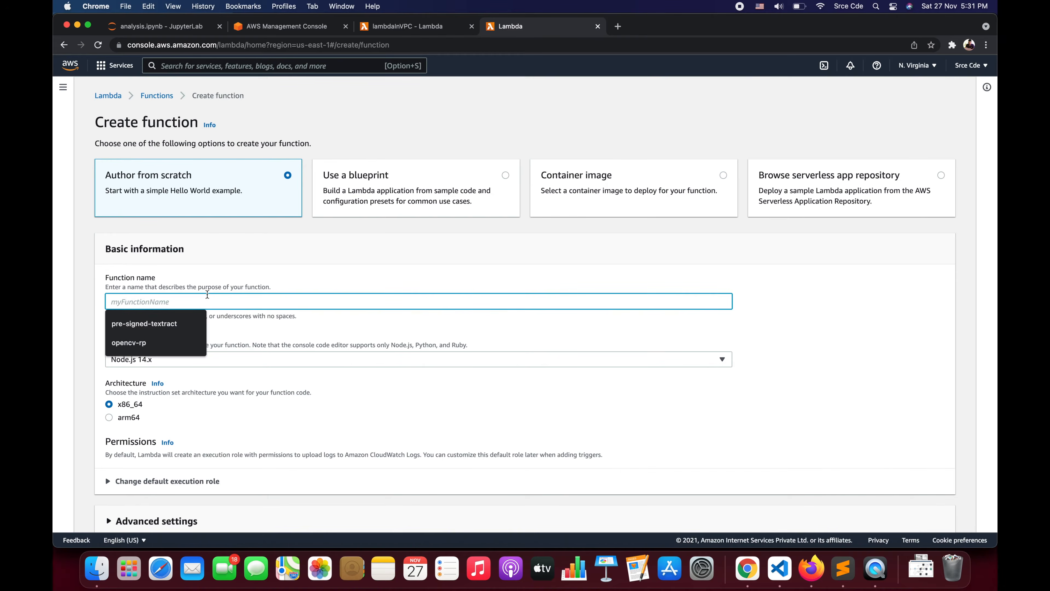
text(destina)
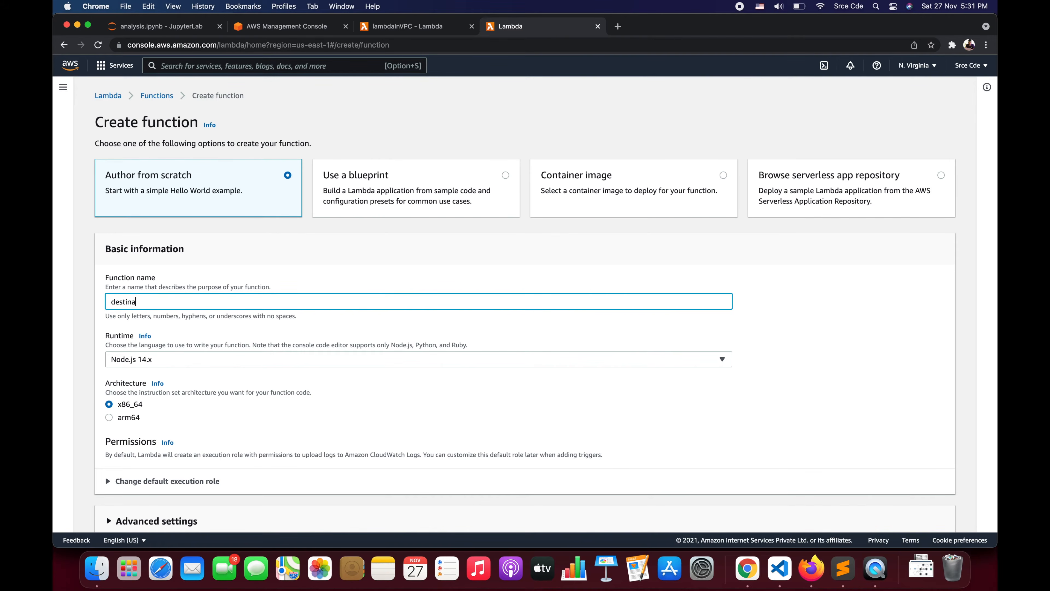
text(tionLambdaFunction)
scroll(238, 324, down, 2)
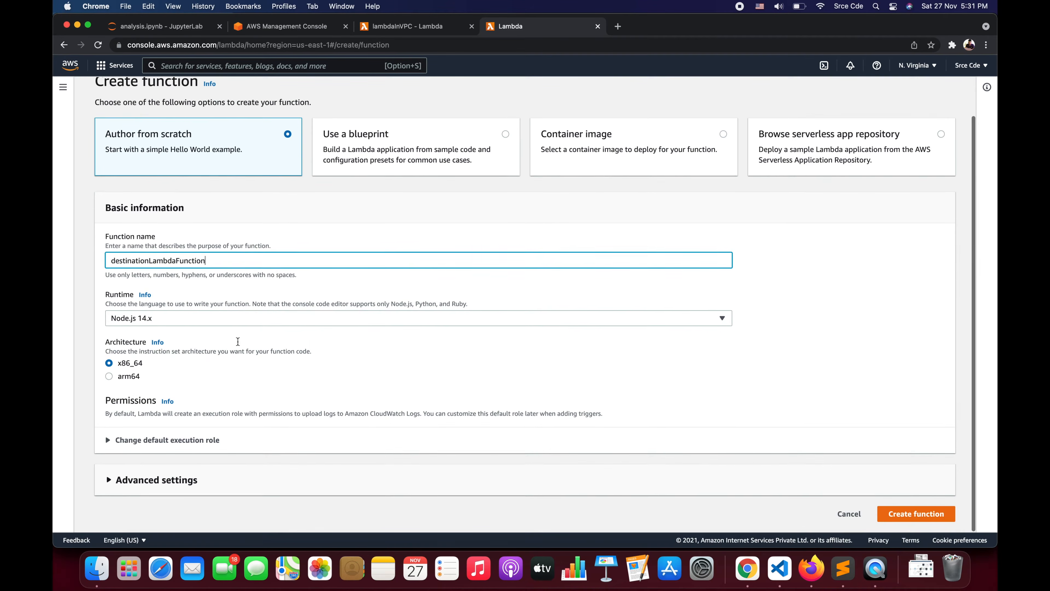
click(217, 319)
click(240, 195)
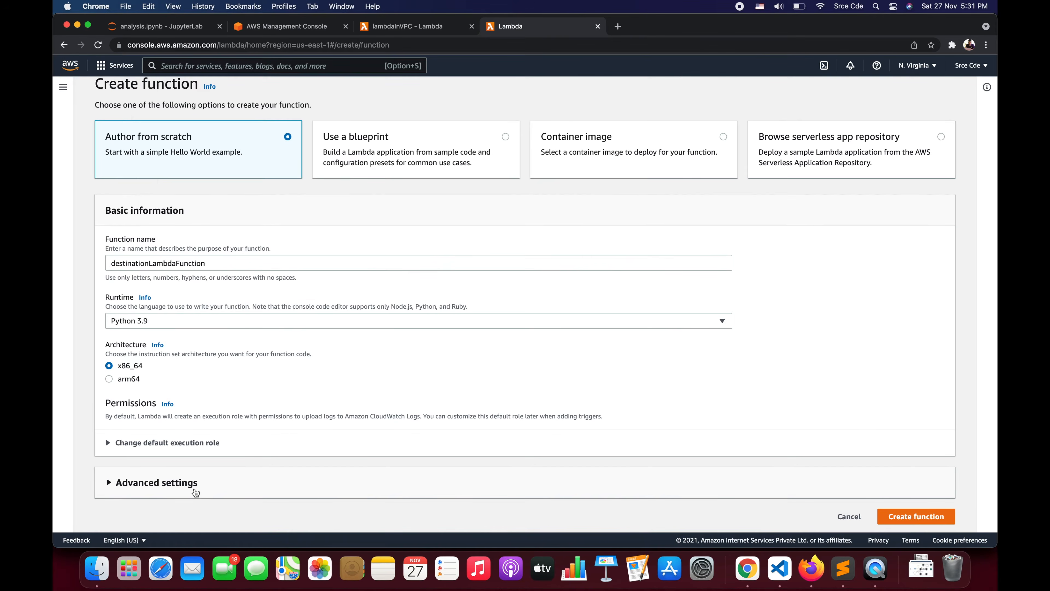
Check the execution role settings, keep the new role with basic Lambda permissions, and create destinationLambdaFunction
scroll(194, 492, down, 1)
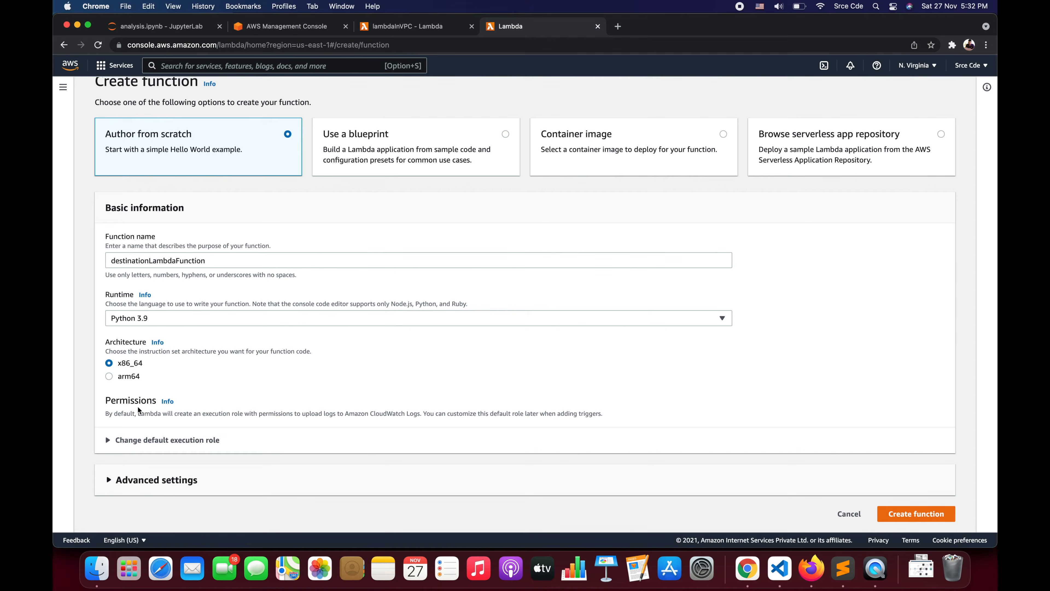
click(171, 440)
scroll(171, 393, down, 5)
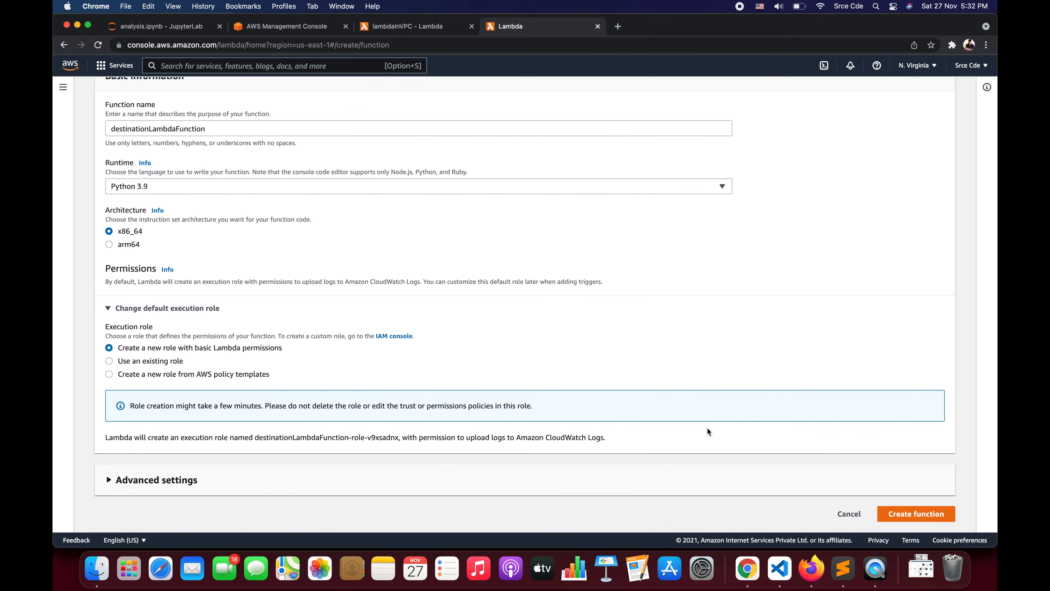
click(918, 513)
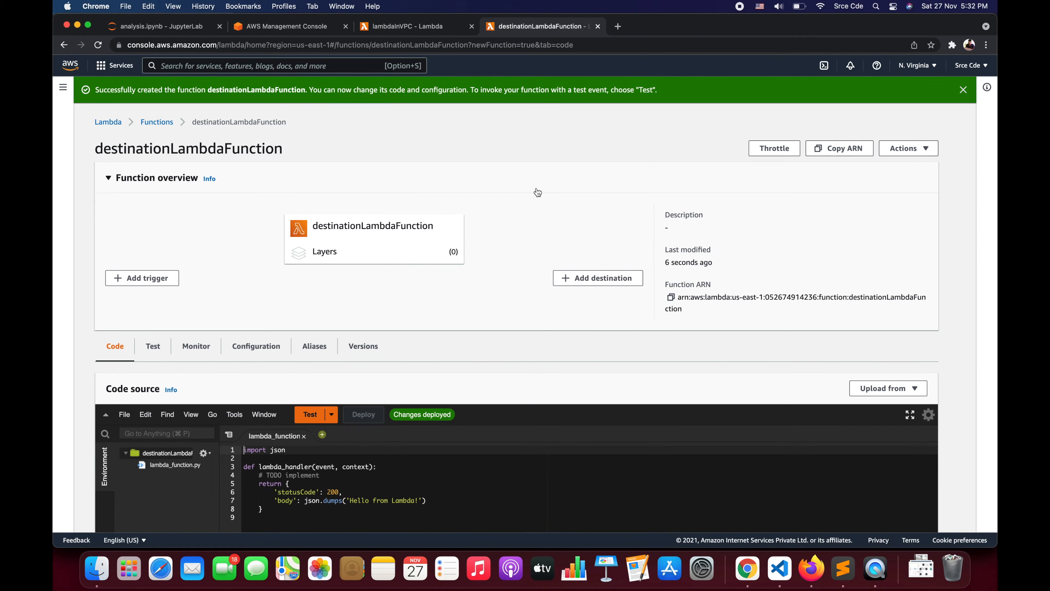
Return to the lambdaInVPC function and open its execution role in IAM from the permissions configuration
click(407, 27)
scroll(380, 333, down, 5)
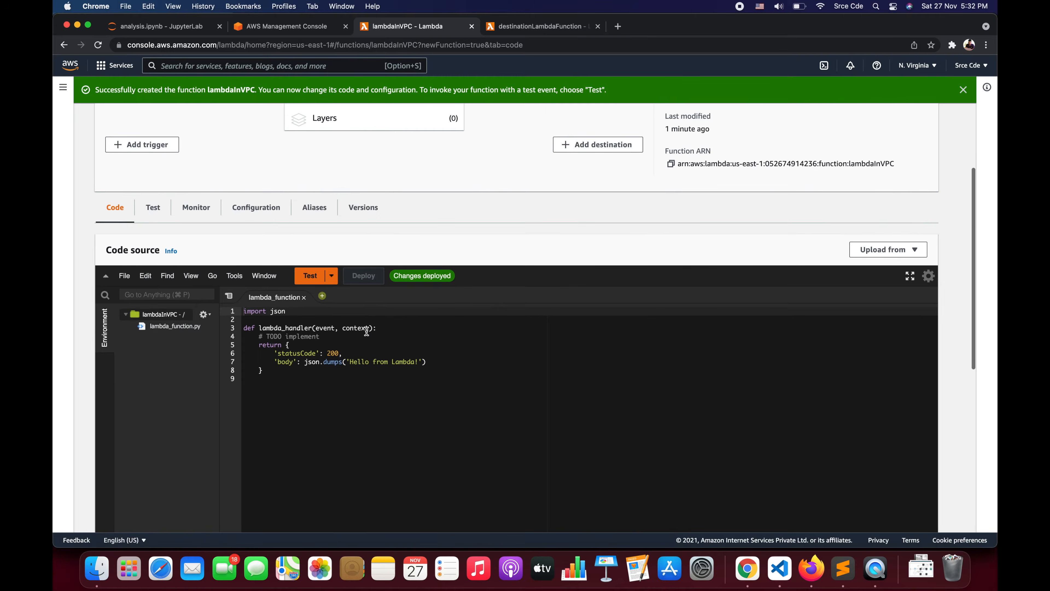
click(257, 206)
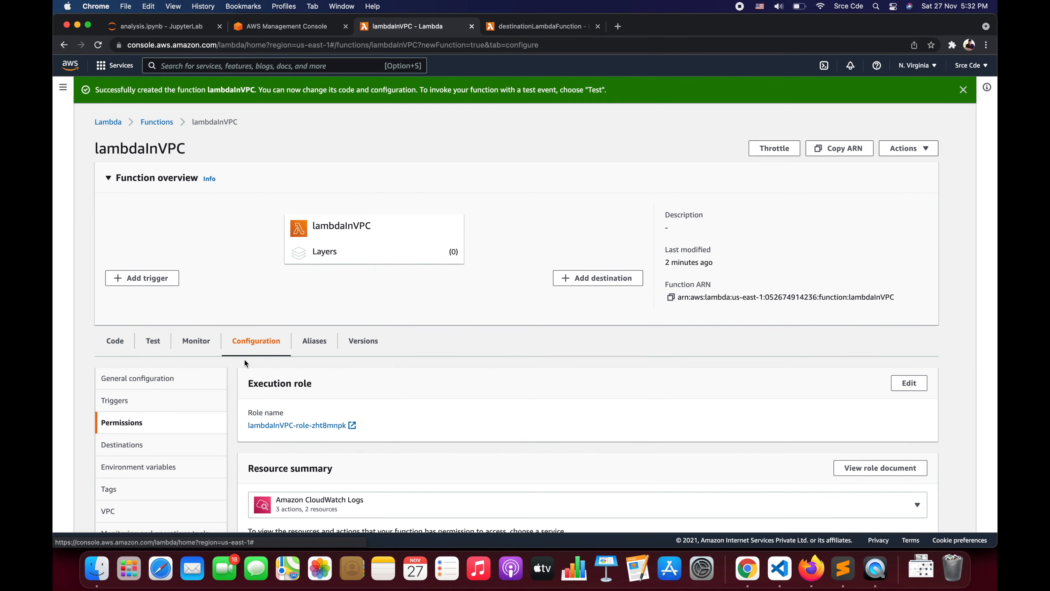
scroll(244, 363, down, 2)
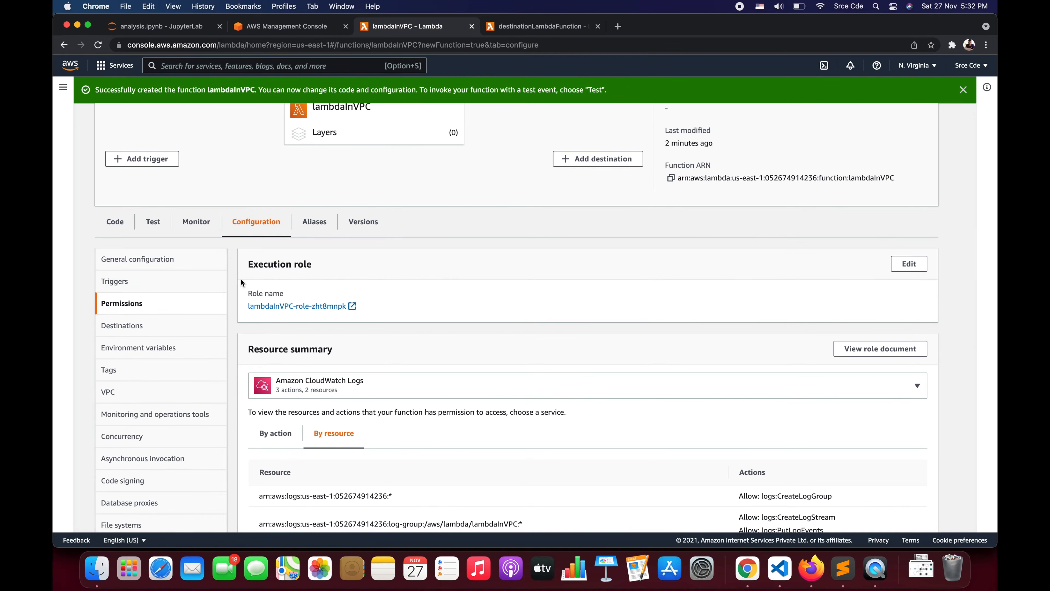
click(300, 306)
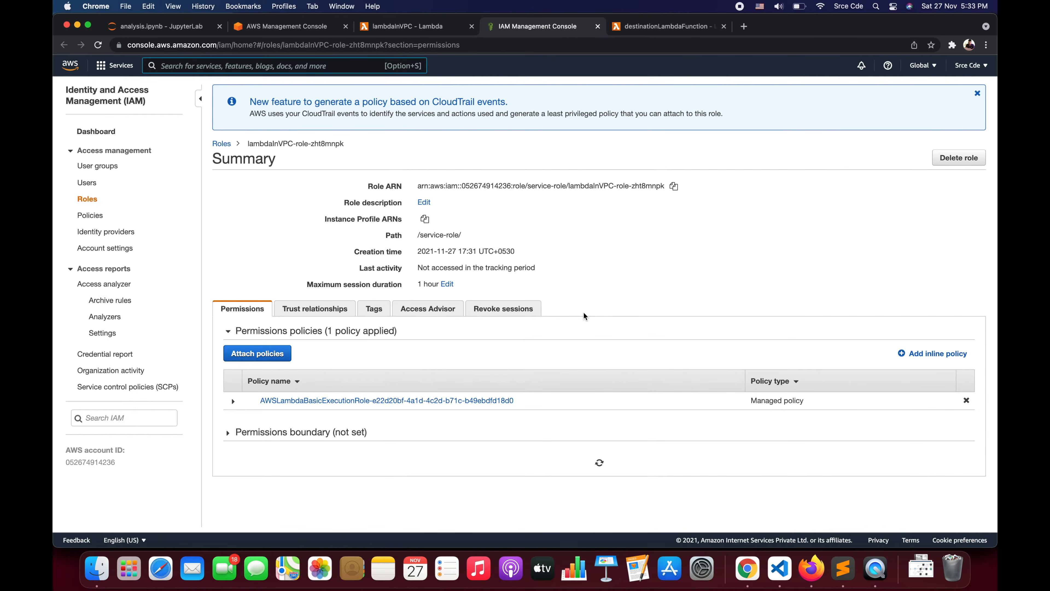
Begin attaching policies to the lambdaInVPC role: find AWSLambdaRole, view its policy document and select it
scroll(629, 374, down, 2)
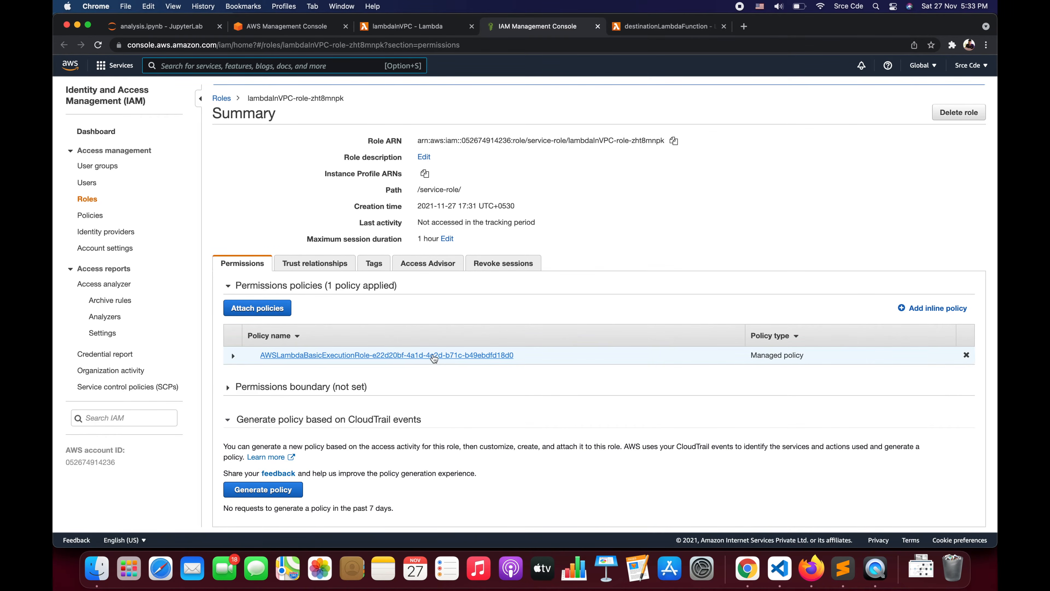
click(258, 314)
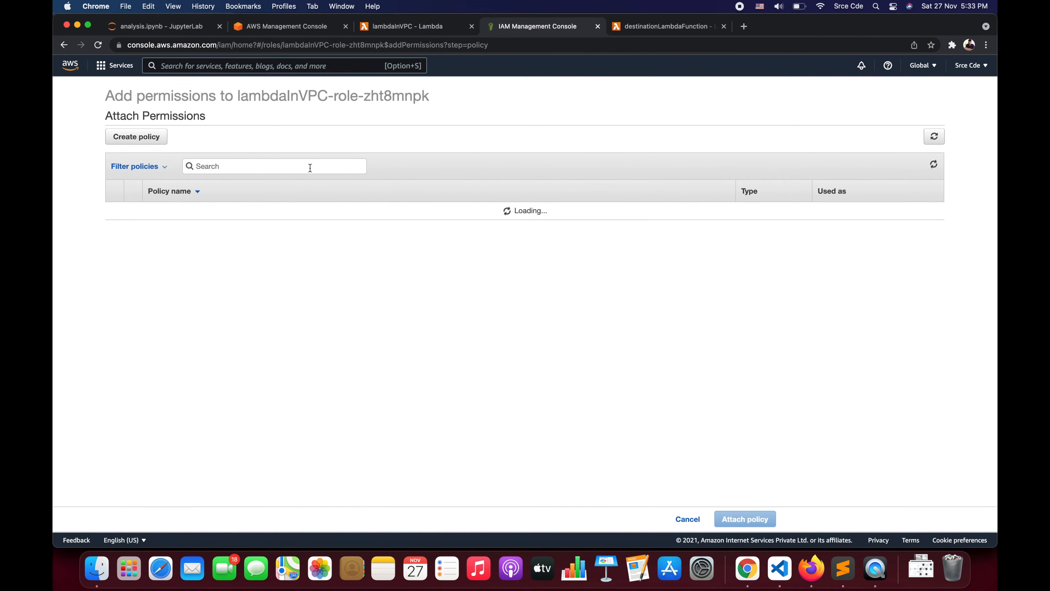
text(a)
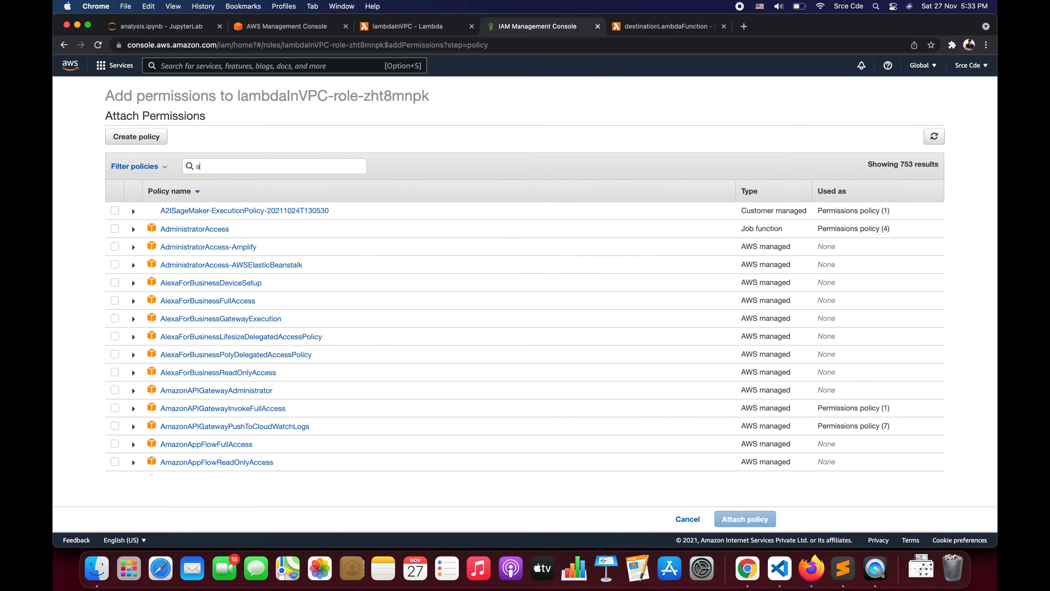
text(wslambdarol)
click(133, 211)
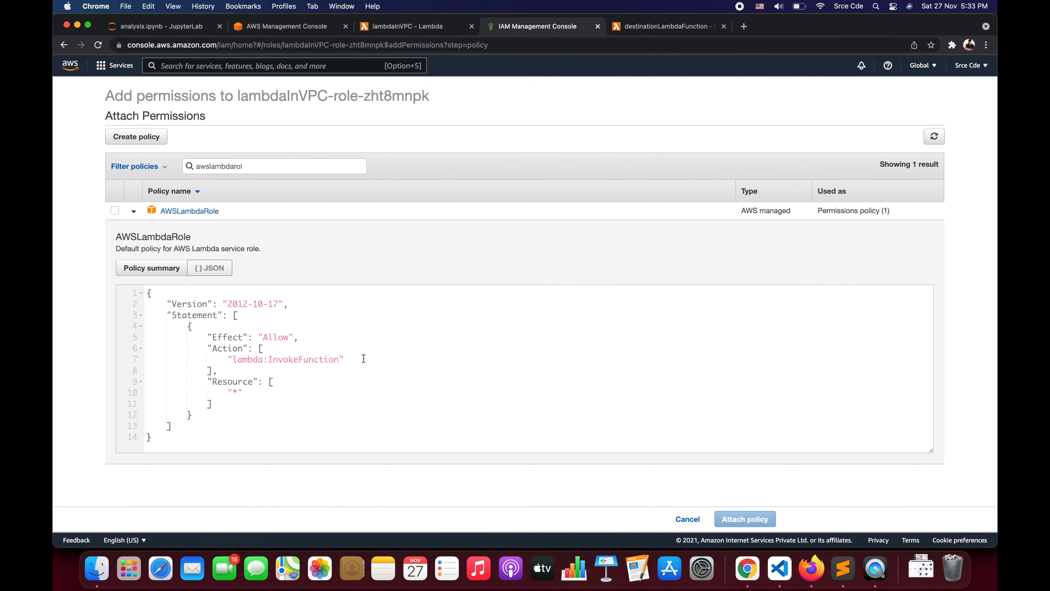
click(115, 211)
Search the policies for awslambdaex and add AWSLambdaExecute to the selection
double_click(253, 162)
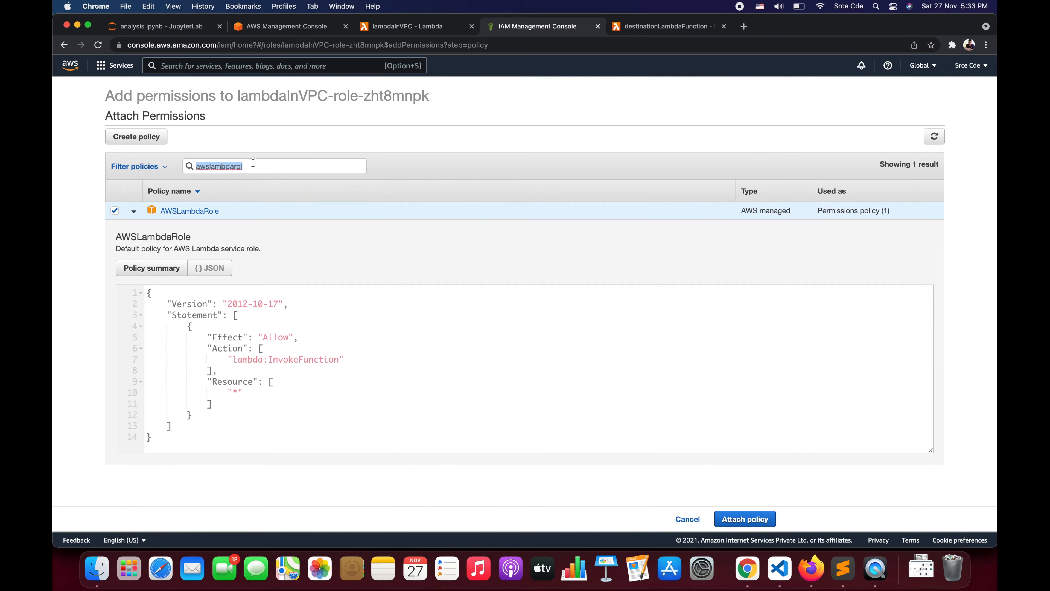
text(awslambdaex)
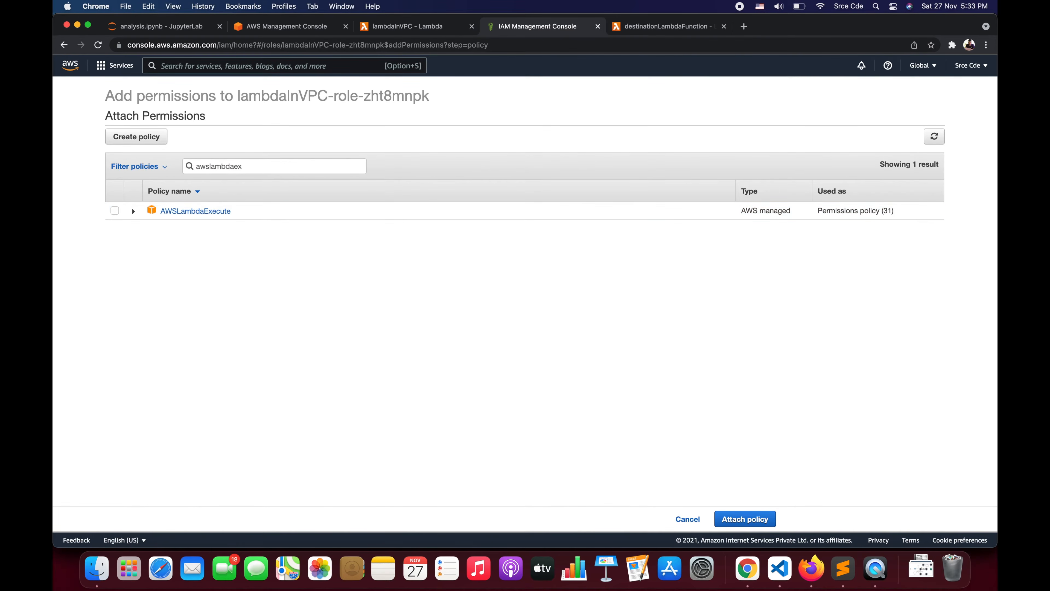
click(115, 211)
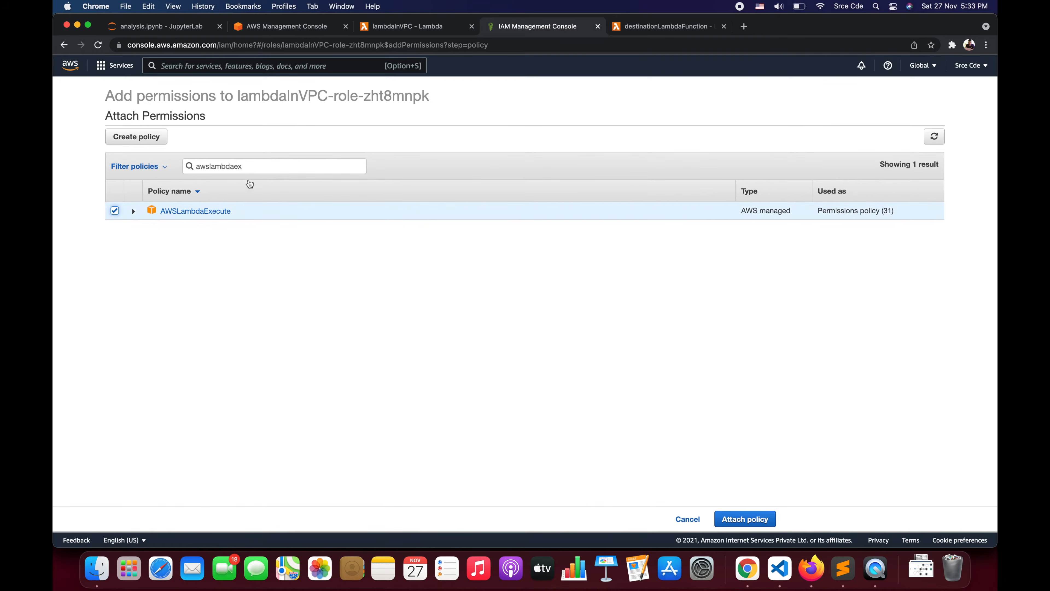
Search the policies for awslambdavpc, select AWSLambdaVPCAccessExecutionRole and review the network interface actions in its policy document
double_click(249, 169)
click(249, 169)
double_click(260, 167)
text(awslambdavpc)
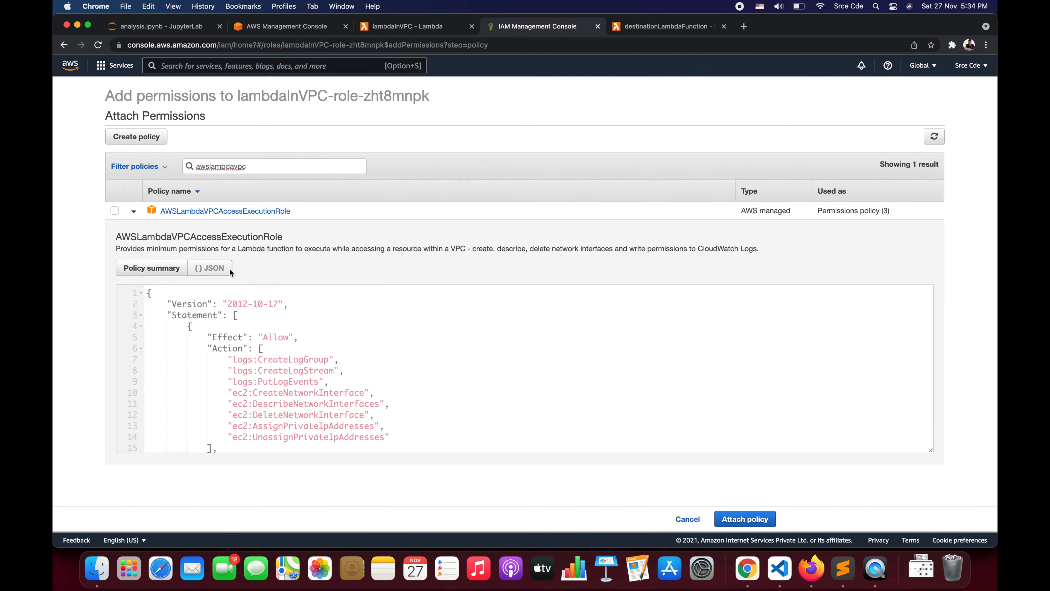
click(115, 211)
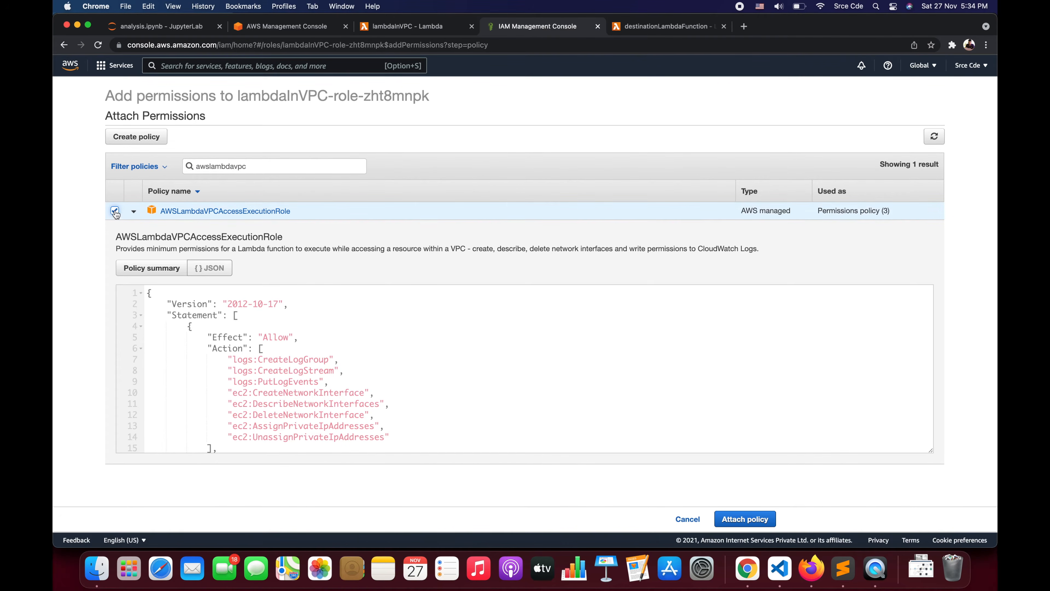
scroll(311, 334, down, 2)
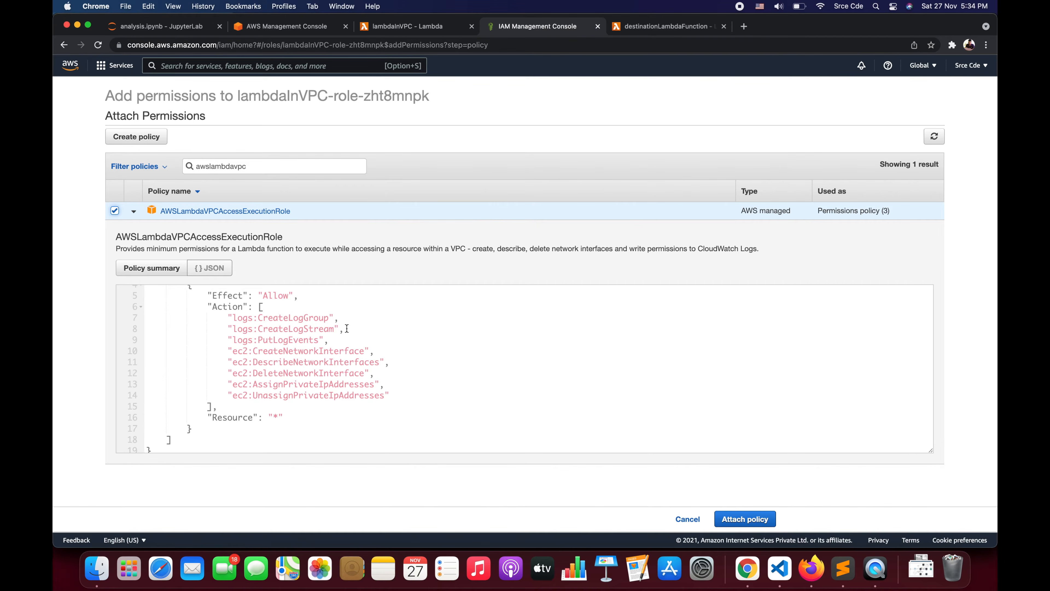
double_click(272, 365)
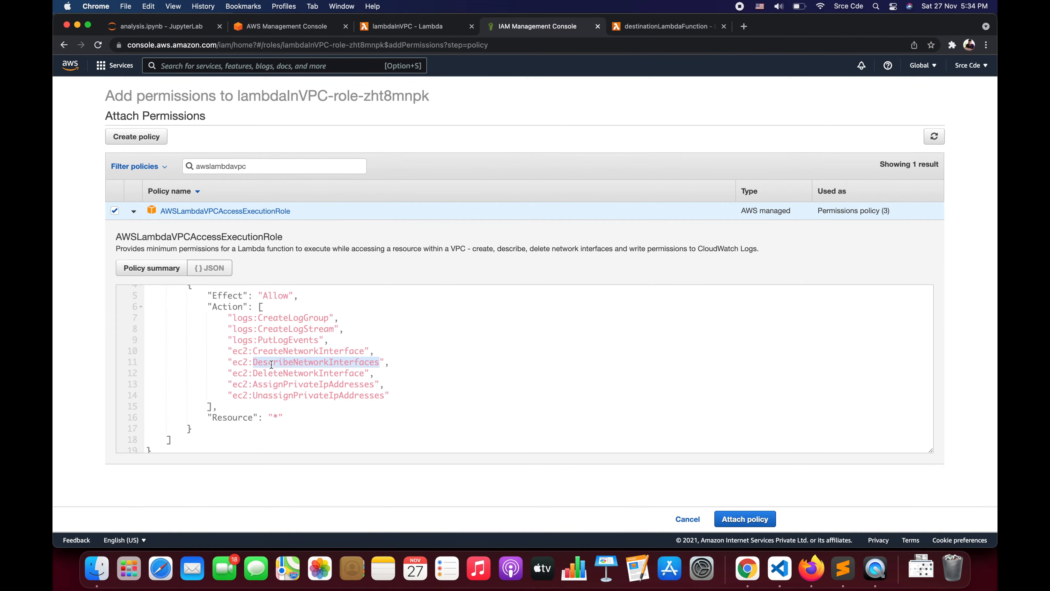
Attach the selected policies to the lambdaInVPC role and review its full policy list, including the basic execution policy's document
scroll(436, 388, down, 1)
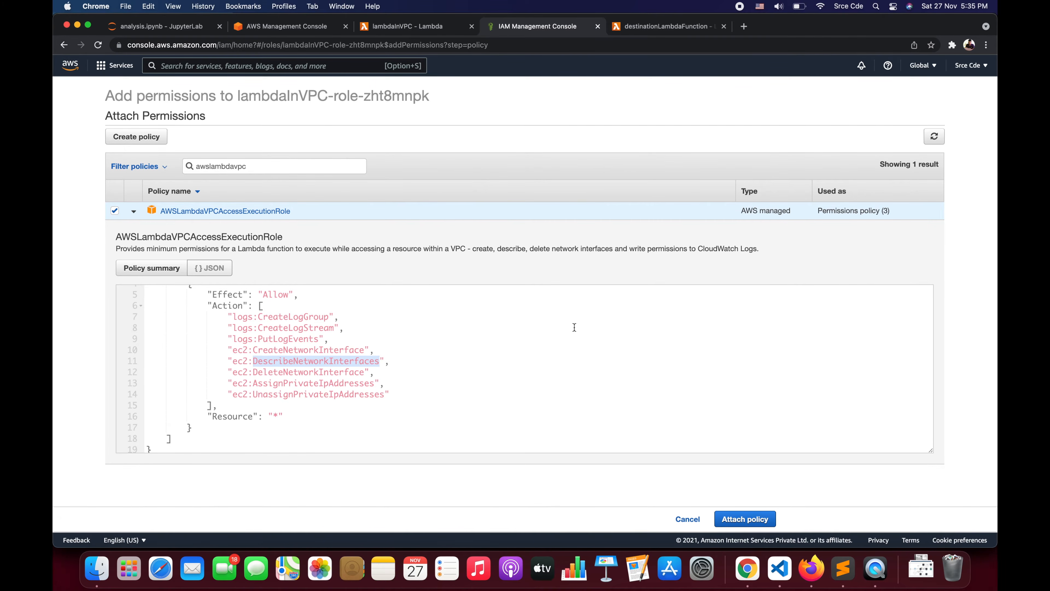
click(747, 522)
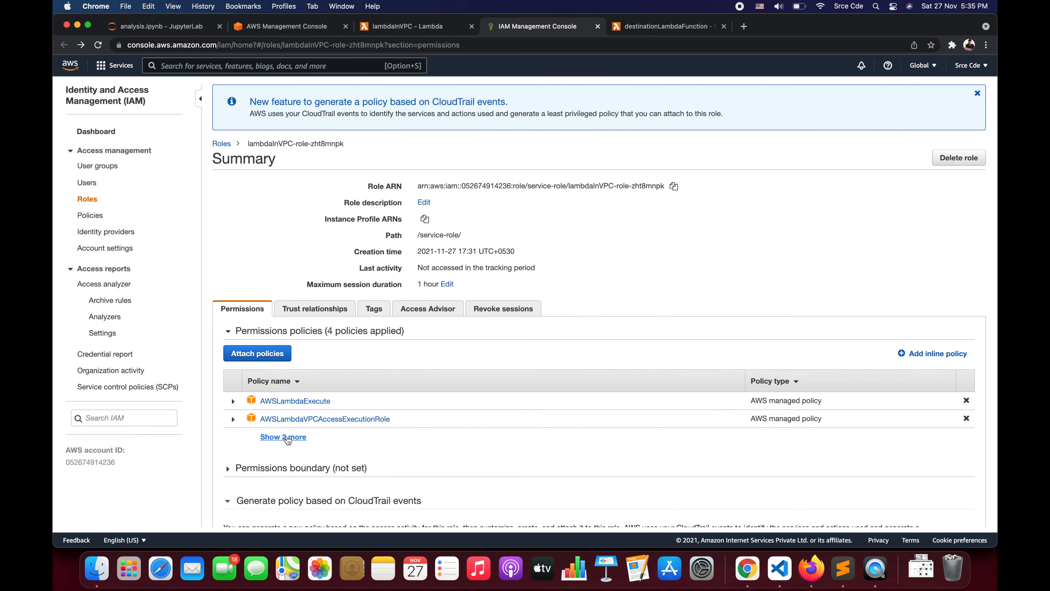
click(288, 438)
scroll(289, 441, down, 3)
click(234, 357)
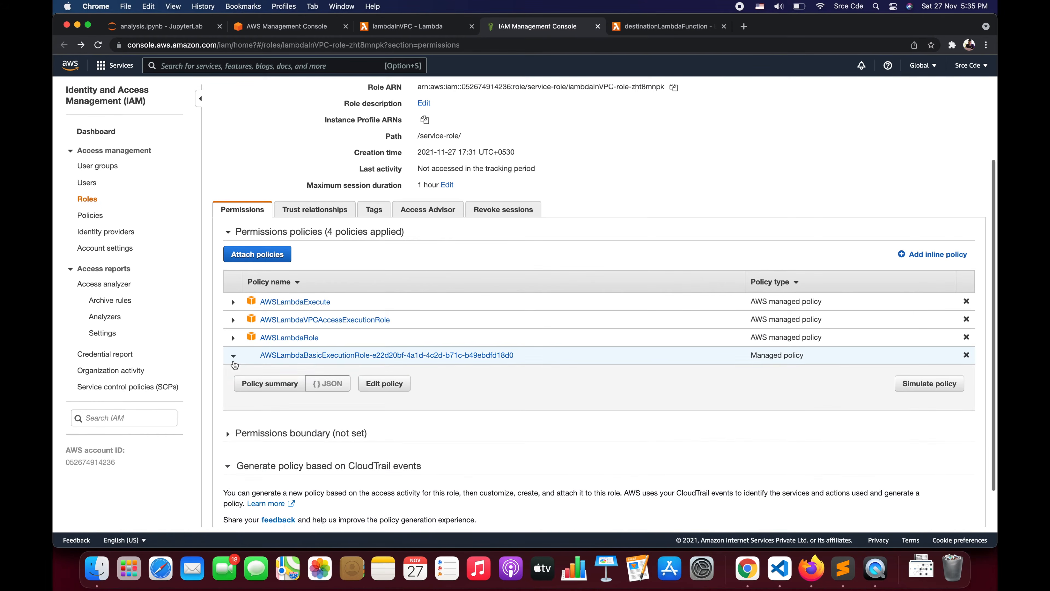
scroll(384, 409, down, 5)
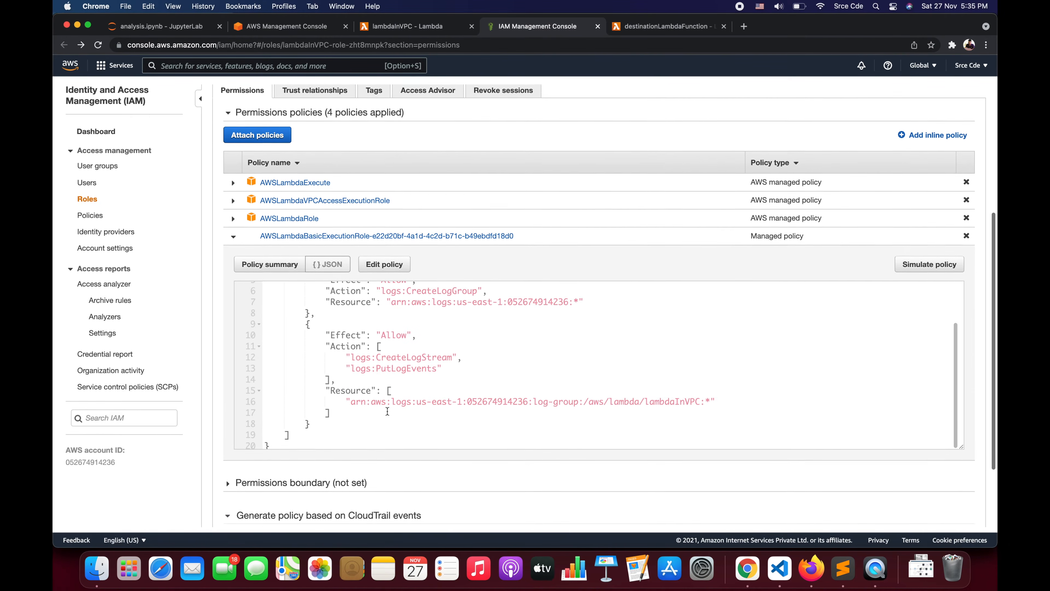
scroll(388, 411, up, 10)
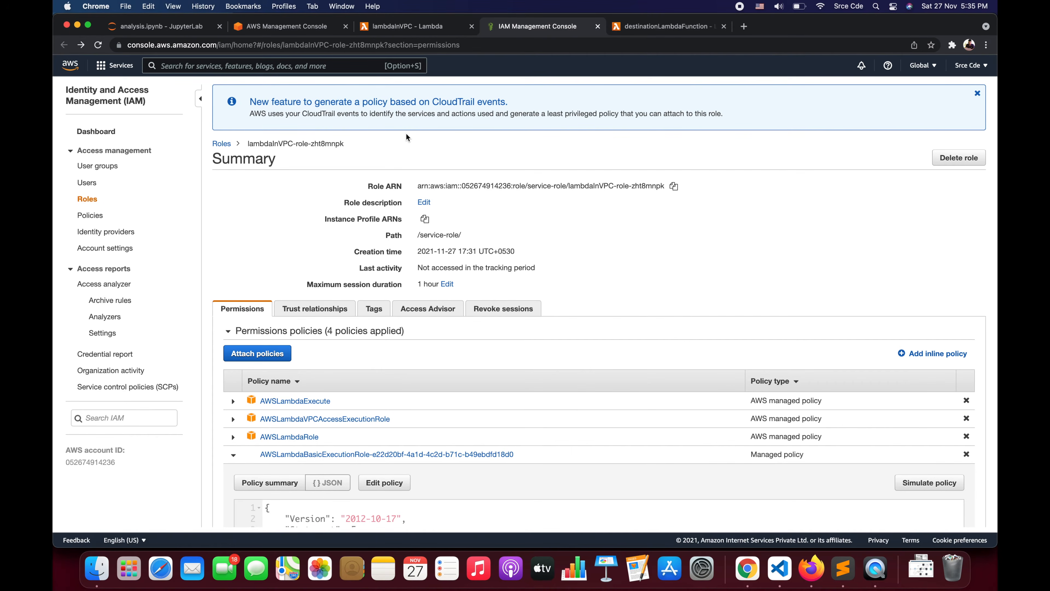
Close the IAM role page and add import boto3 below import json in the lambdaInVPC function's code
click(598, 26)
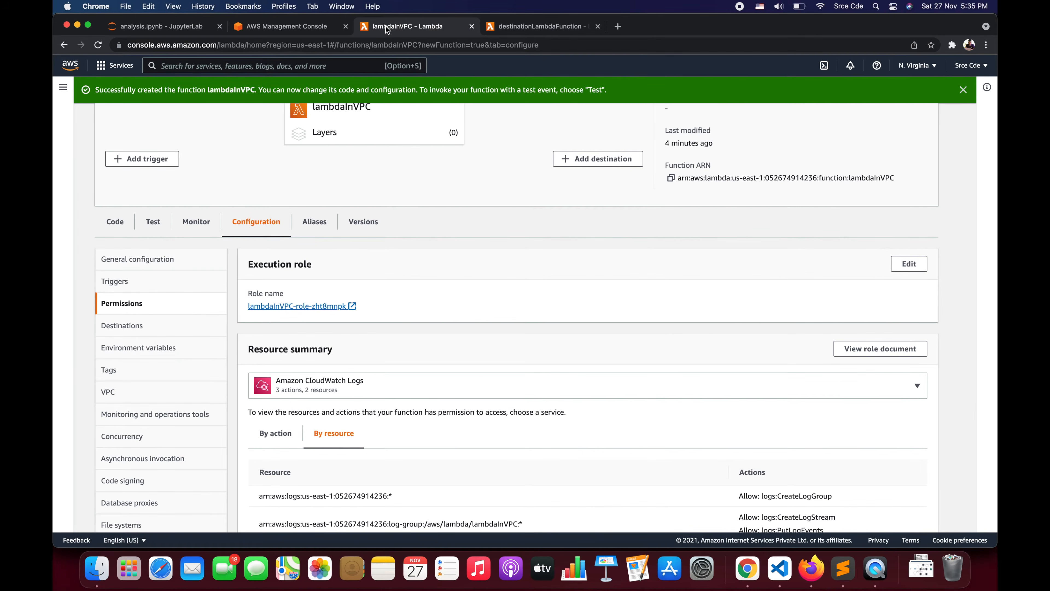
click(110, 223)
scroll(501, 267, down, 5)
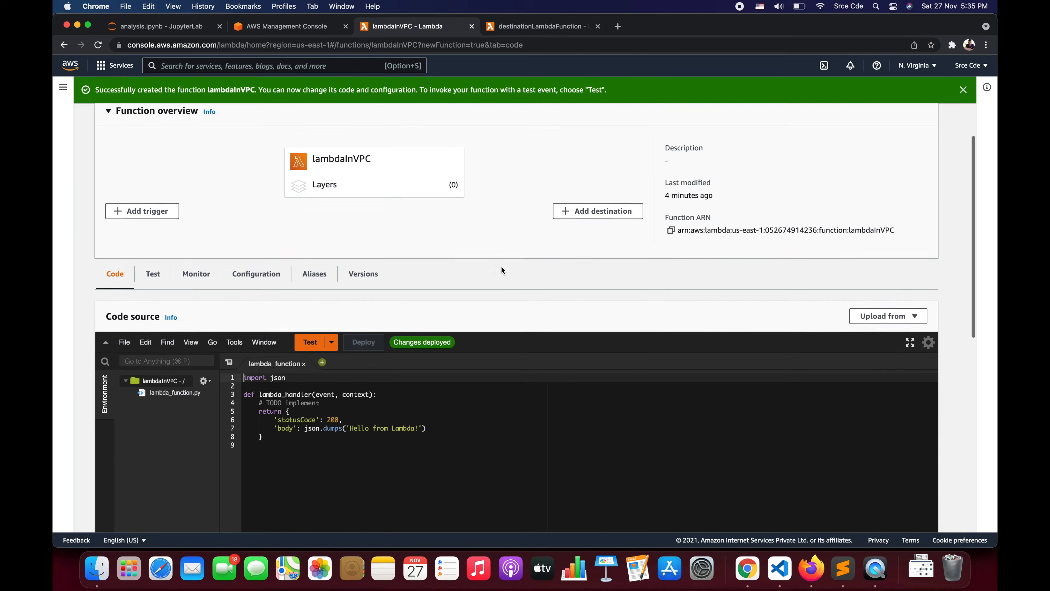
scroll(502, 267, up, 1)
click(365, 225)
key(Return)
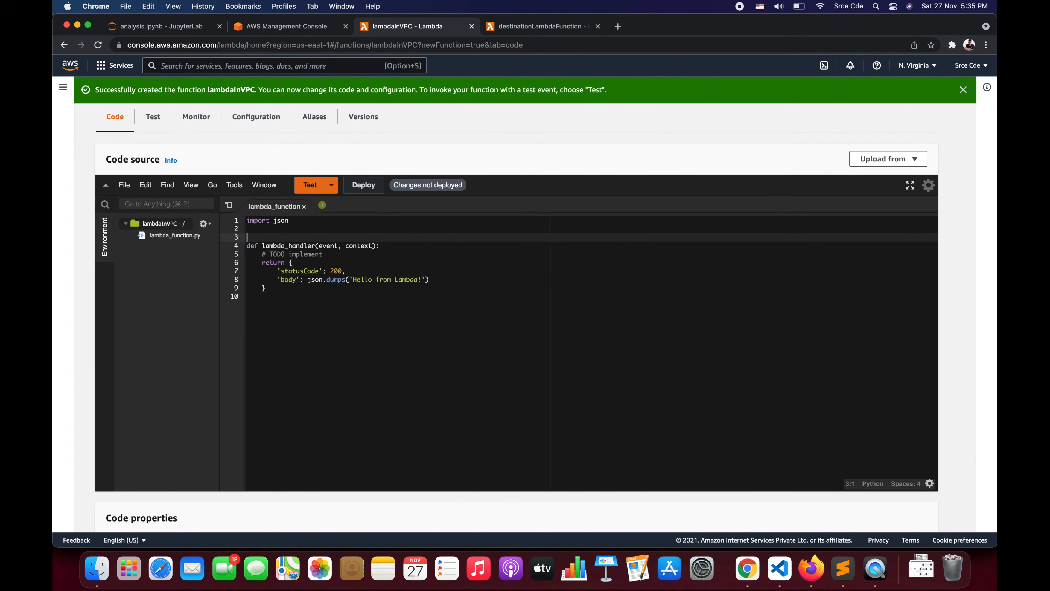
key(Up)
text(import )
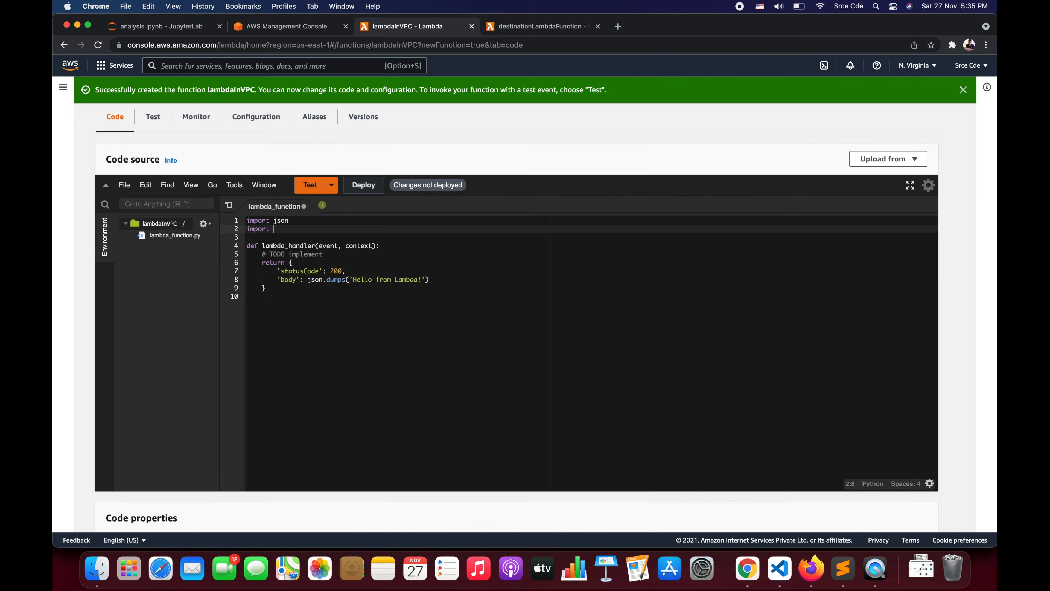
text(boto3)
Replace the TODO comment in lambda_handler with region_name = os.environ['AWS_REGION']
key(Down)
key(Down)
key(Down)
key(super+Right)
key(shift+super+Left)
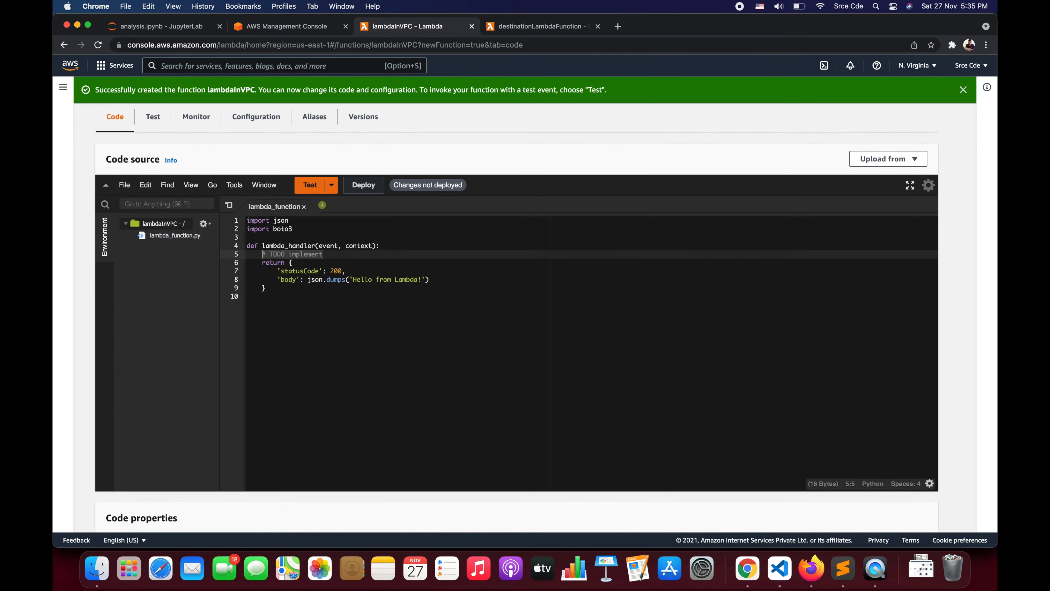
text(re)
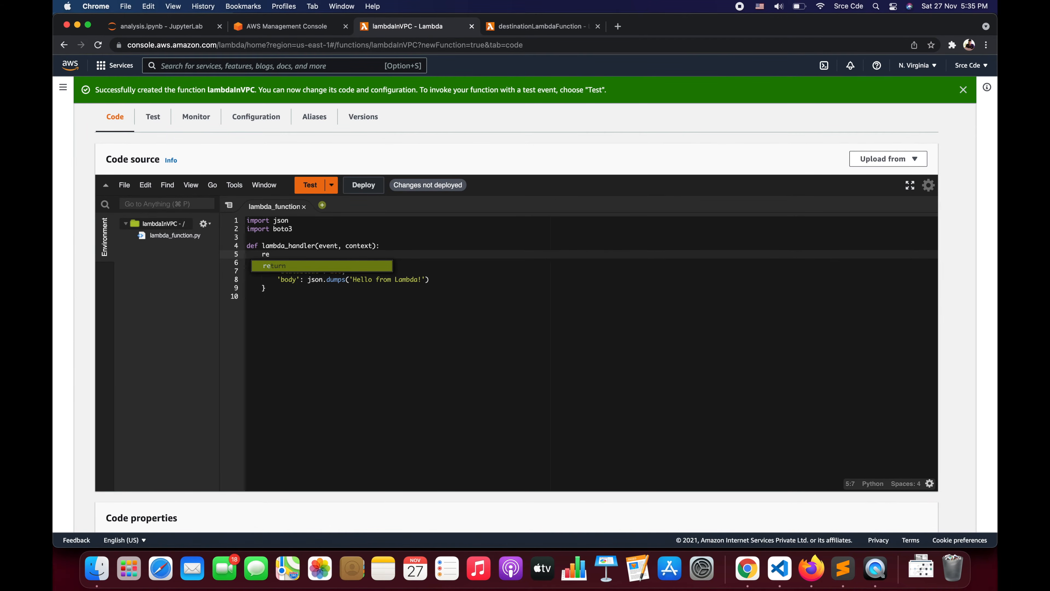
text(gion_name = os.envi)
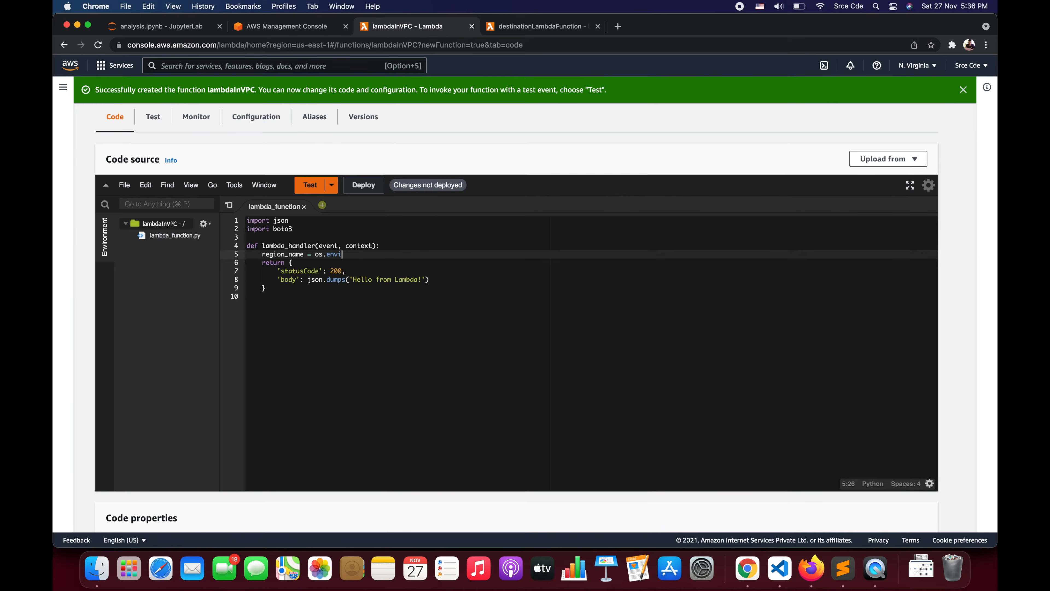
text(ron[])
key(Left)
text('AWS_REGION)
key(Right)
key(Right)
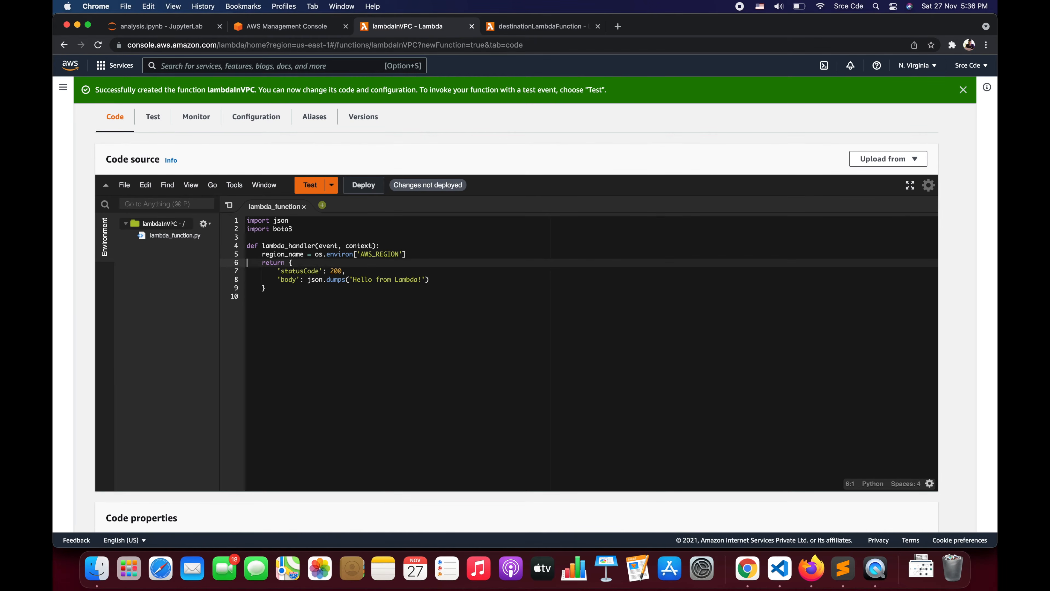
Below the region line, add client = boto3.client("lambda", region_name=region_name), keeping blank lines before it and before the return
key(Return)
key(Return)
key(Return)
key(Up)
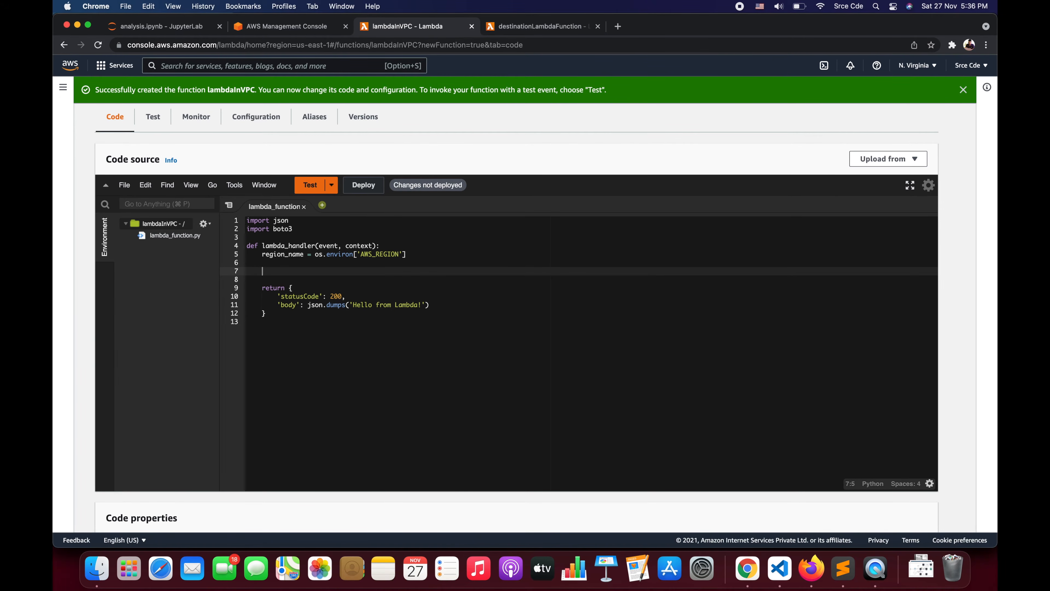
text(client)
key(BackSpace)
key(BackSpace)
text(= boto3.client)
text(())
text(")
text(lam)
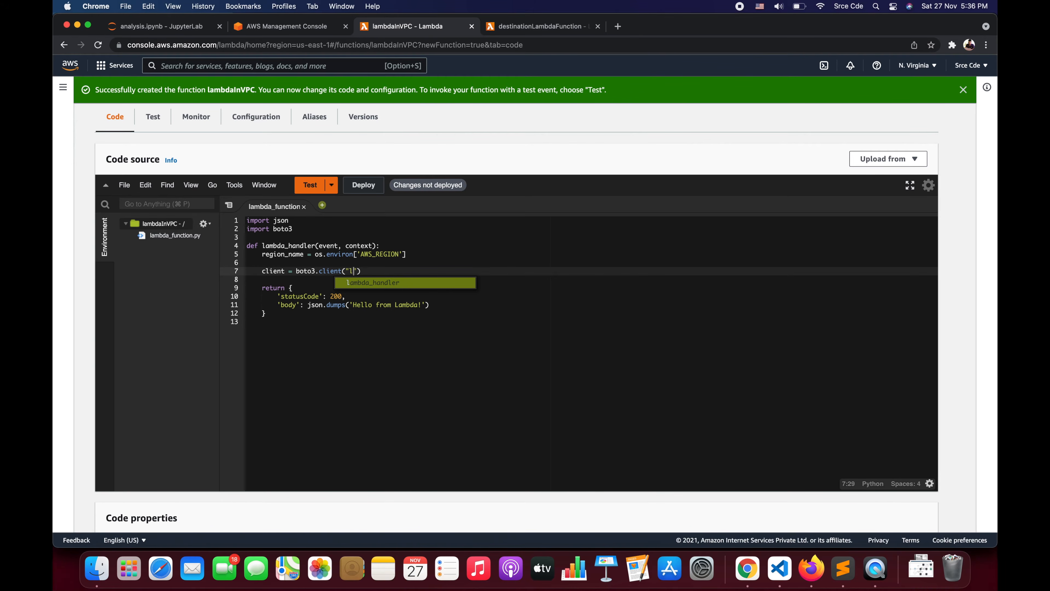
text(bda")
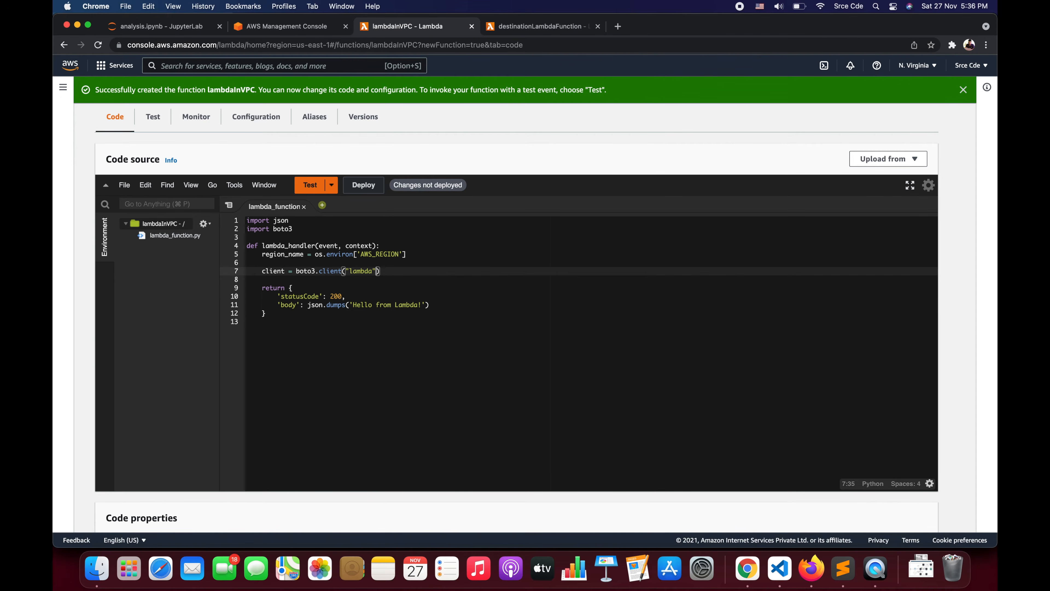
text(, regio)
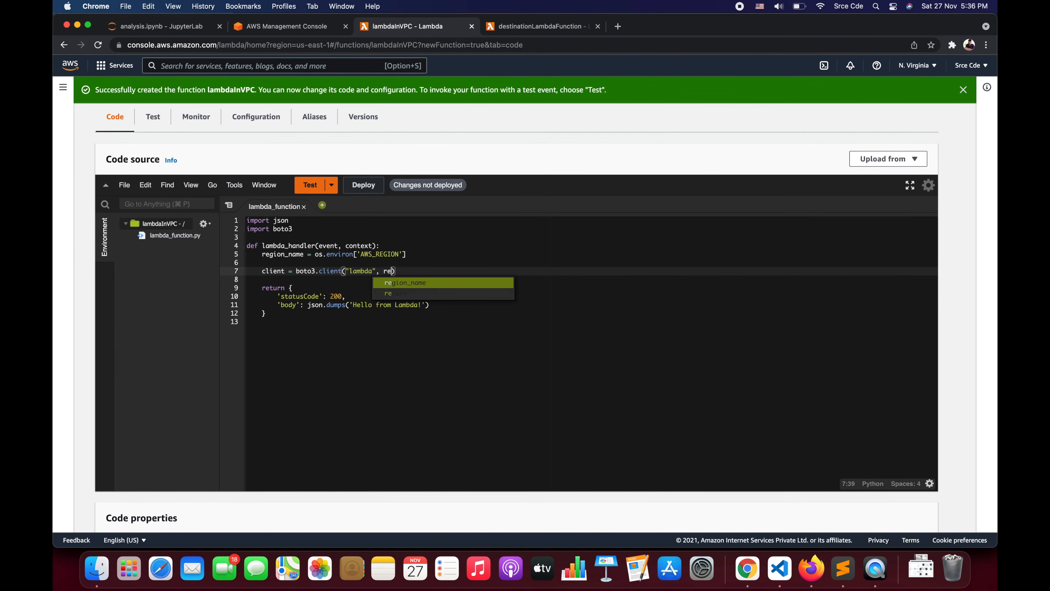
text(n_name=regi)
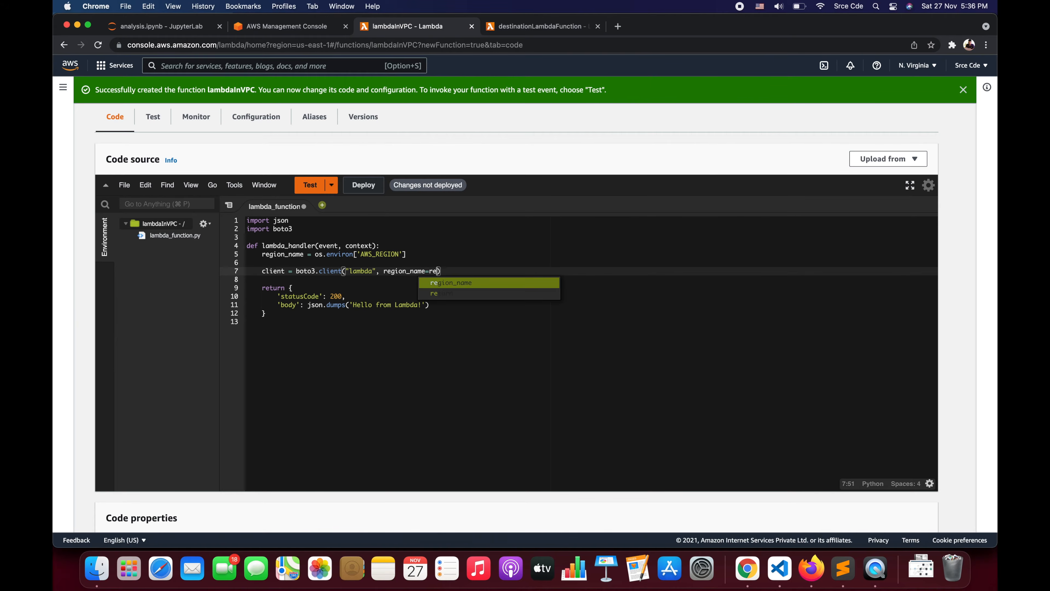
key(Return)
text())
Begin a resp = client.invoke() call below the client line with an empty quoted FunctionName argument
key(Return)
text(resp = )
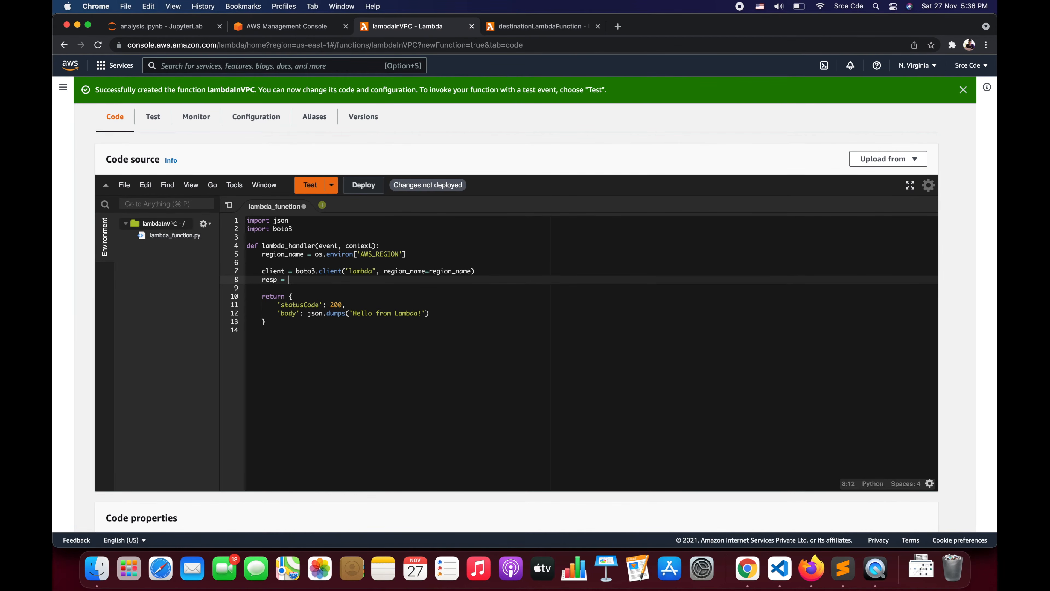
text(client)
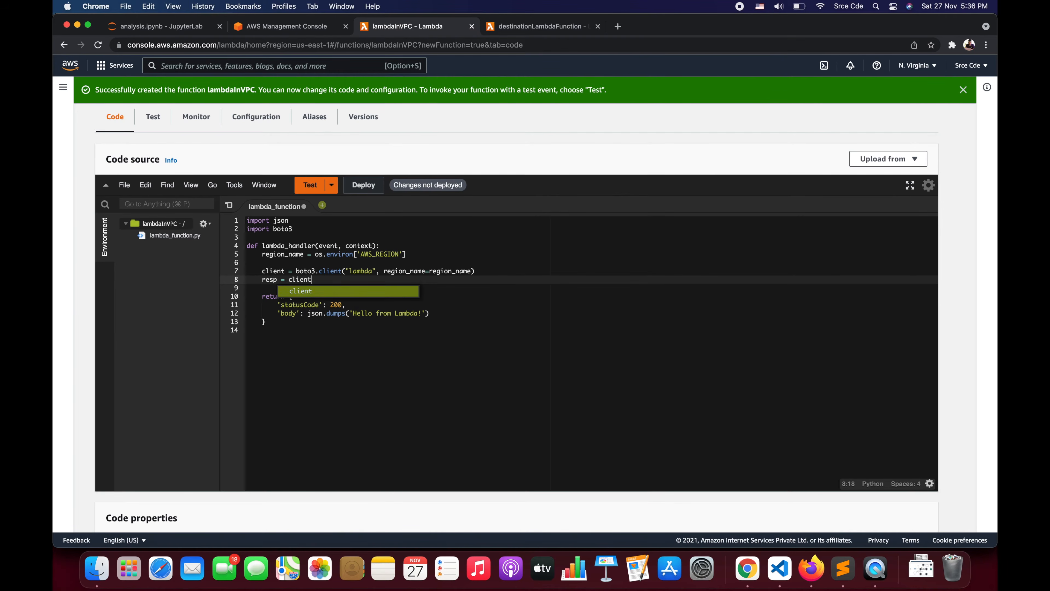
text(.invoke()
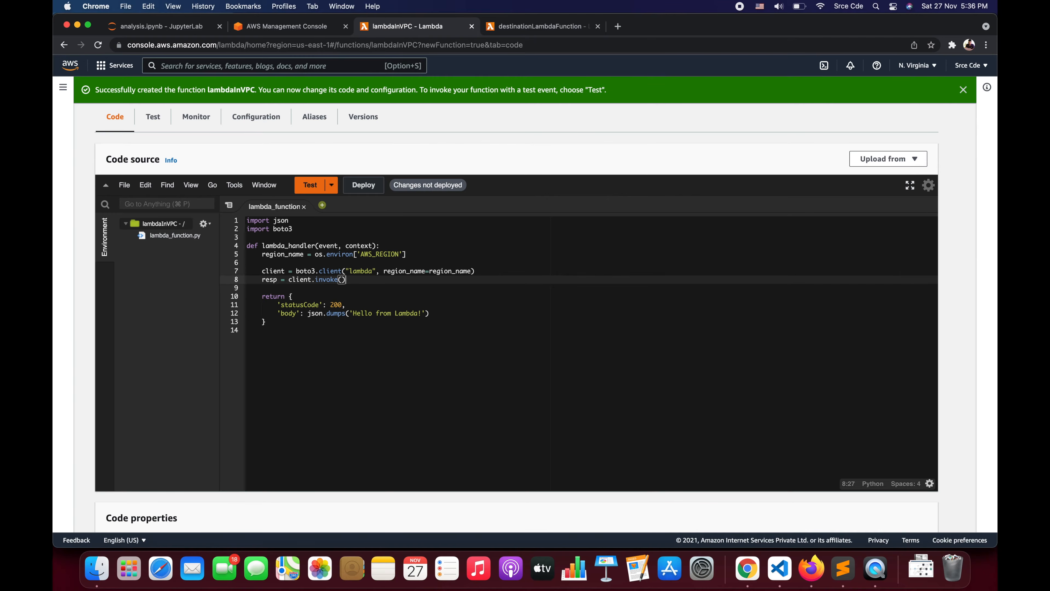
text(FunctionNAme)
key(Left)
key(Left)
key(BackSpace)
text(a)
key(super+s)
key(Right)
key(Right)
text(=")
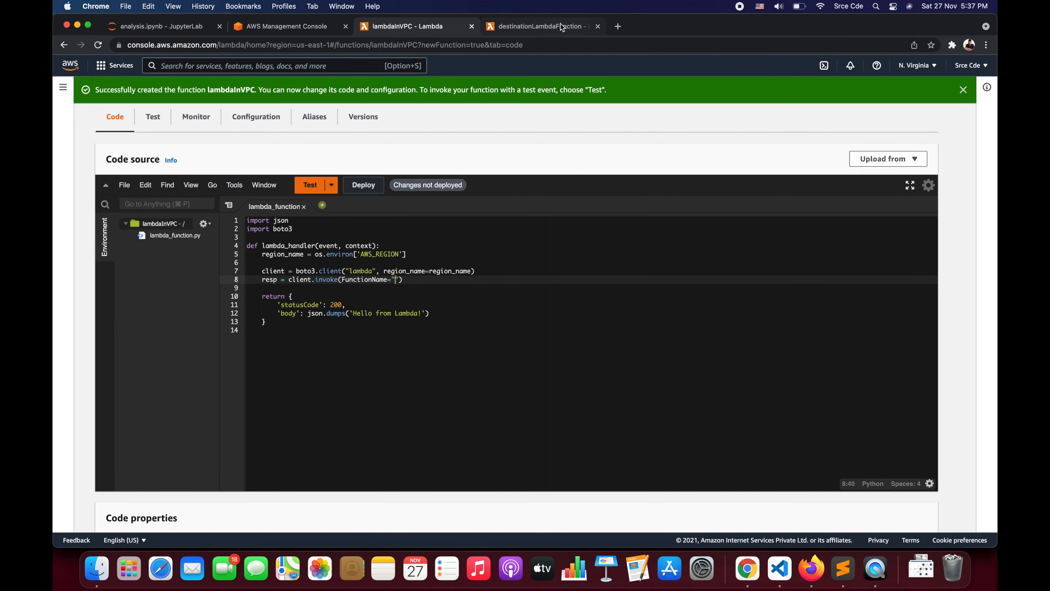
Copy the name destinationLambdaFunction from the destination function's page and paste it as the FunctionName value in lambdaInVPC's code
click(540, 27)
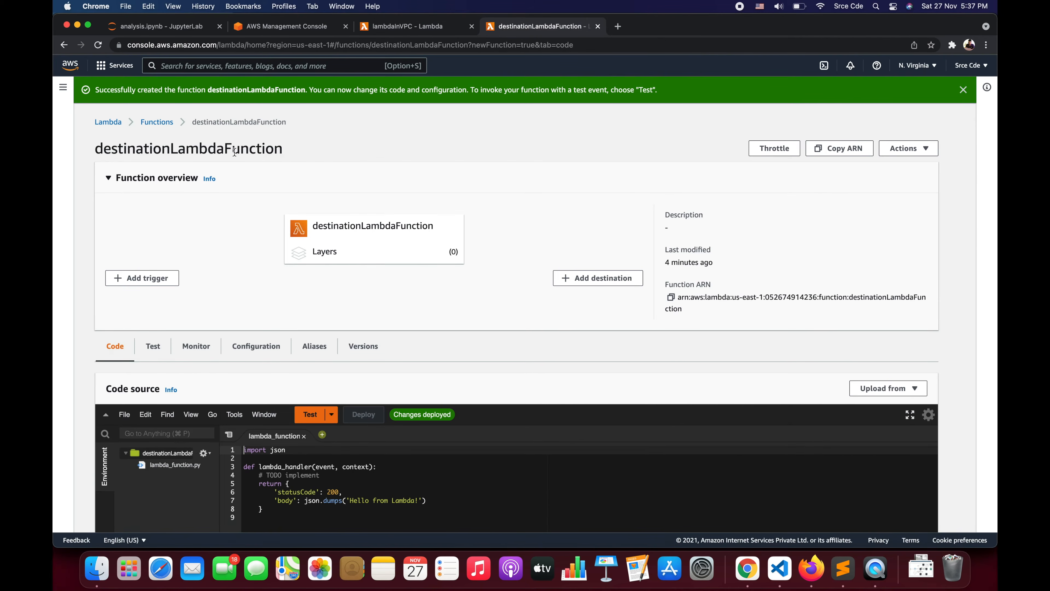
double_click(190, 148)
key(super+c)
click(407, 27)
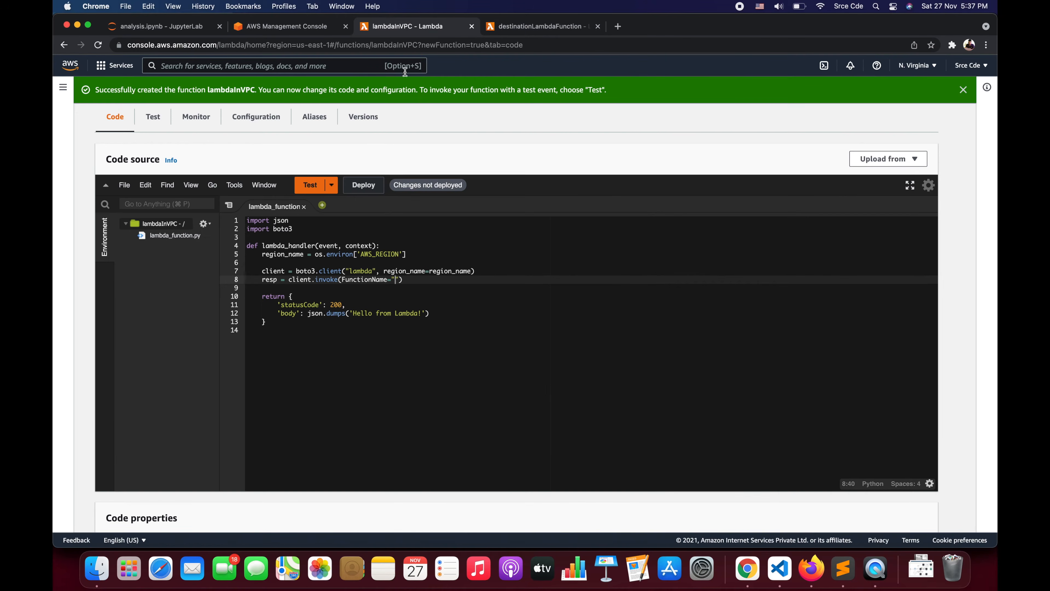
key(super+v)
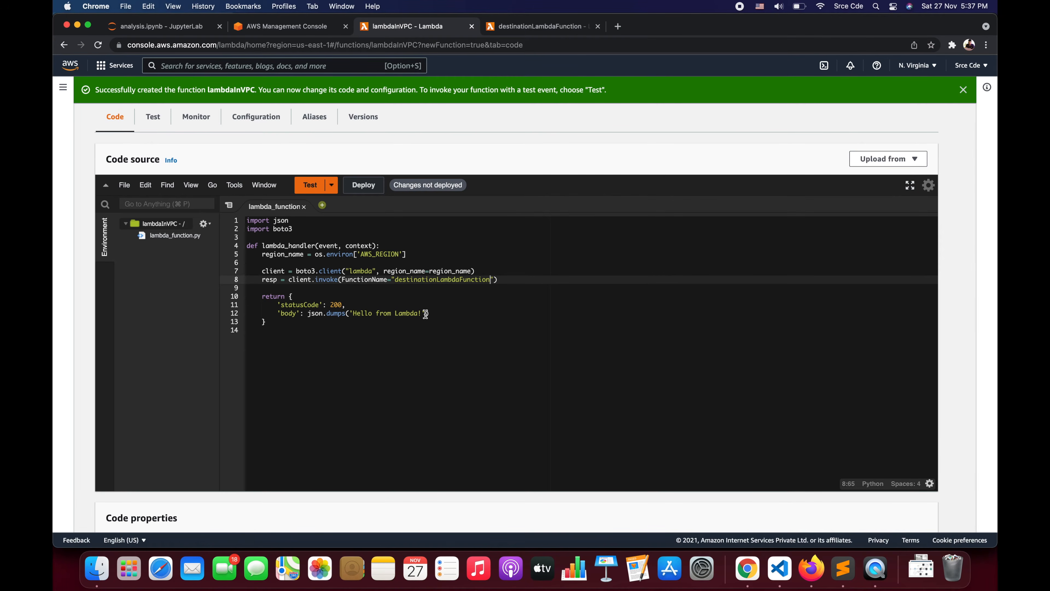
Add InvocationType="Event" to the invoke call after the function name and save the file
key(Right)
text(, InvocationType="En)
key(BackSpace)
text(vent)
key(super+s)
text(",)
text(RequestR)
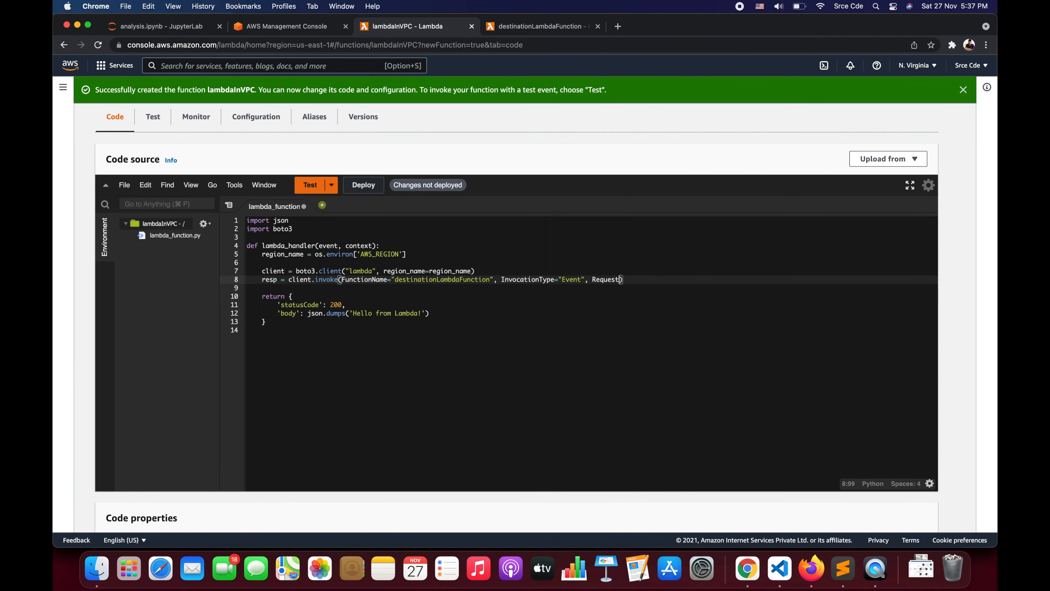
text(esponse)
double_click(620, 279)
key(BackSpace)
Add a Payload argument without a value after InvocationType in the invoke call
text(Paylond)
key(BackSpace)
key(BackSpace)
text(ad=)
Above the invoke call, define payload = {"Message": "Hello from Caller lambda function"}
key(Up)
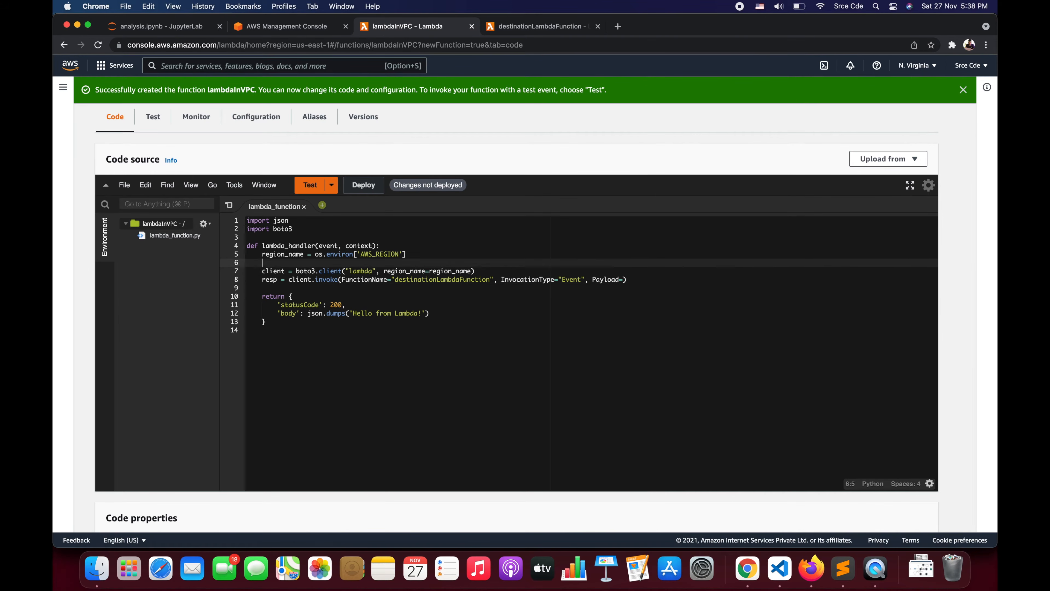
key(Return)
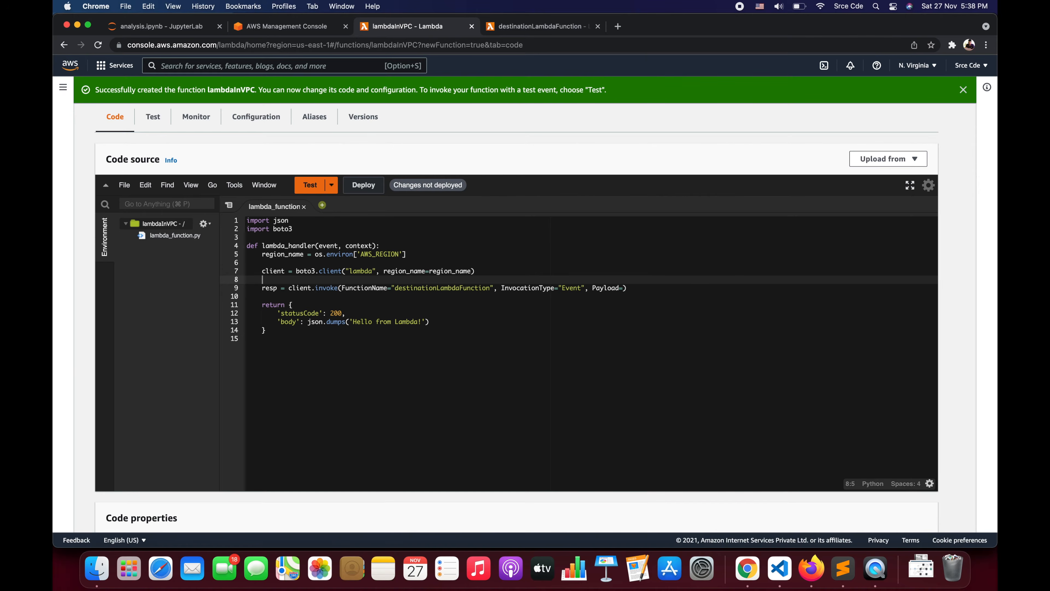
text(payload = {"Message": "He)
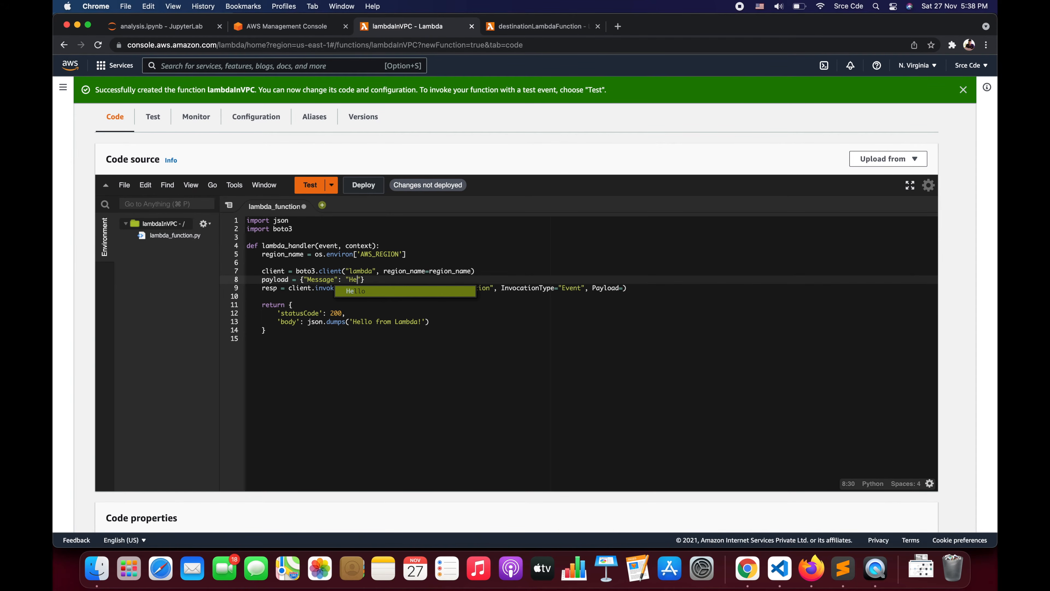
text(llo from )
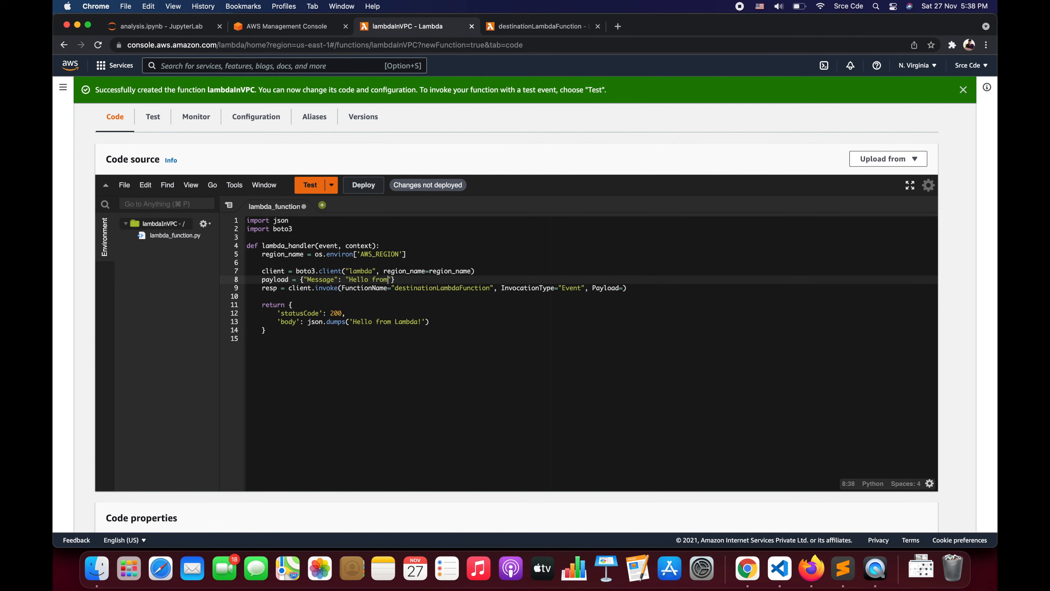
text(Caller lambda function)
Set the invoke call's Payload argument to json.dumps(payload) and save the file
click(675, 290)
click(626, 289)
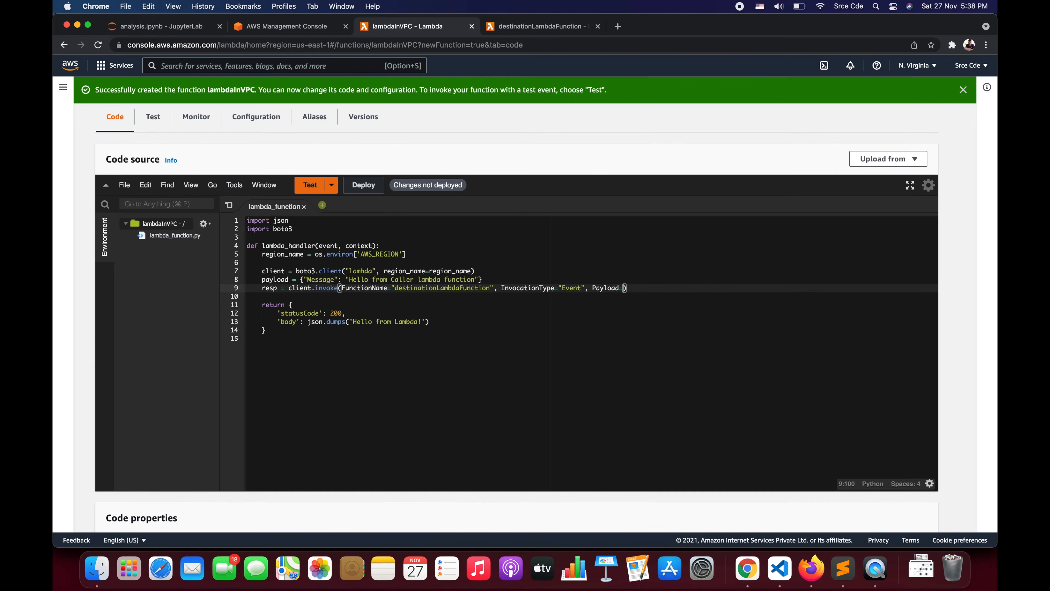
text(json.dumps)
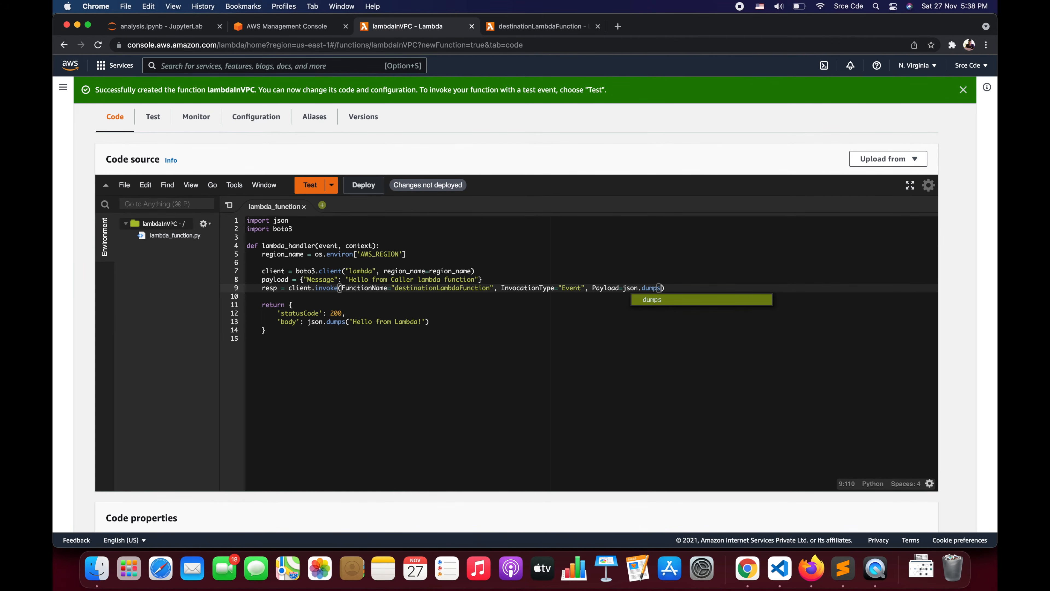
text(()
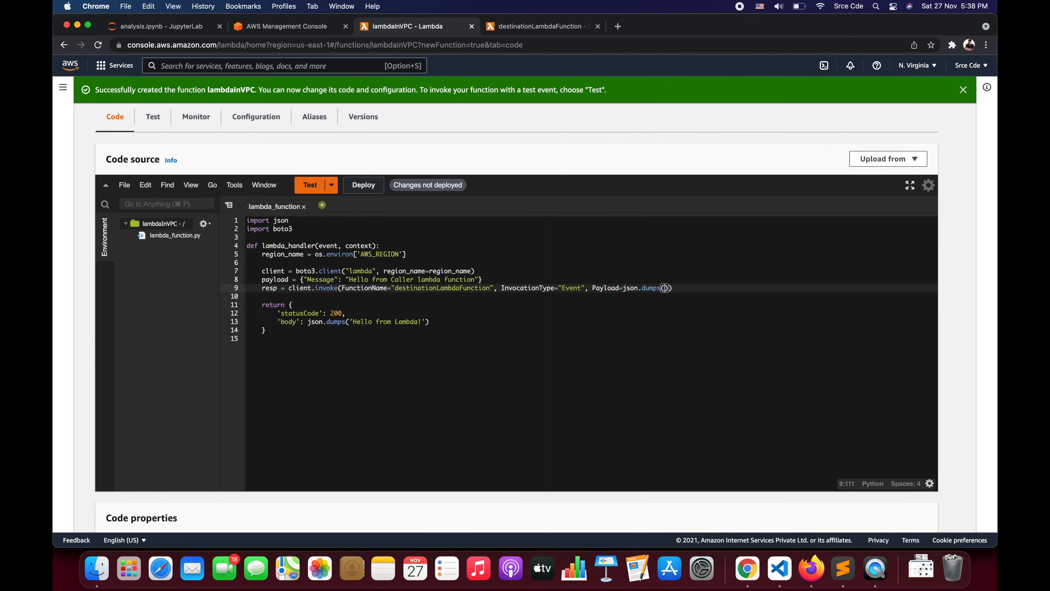
text(payload)
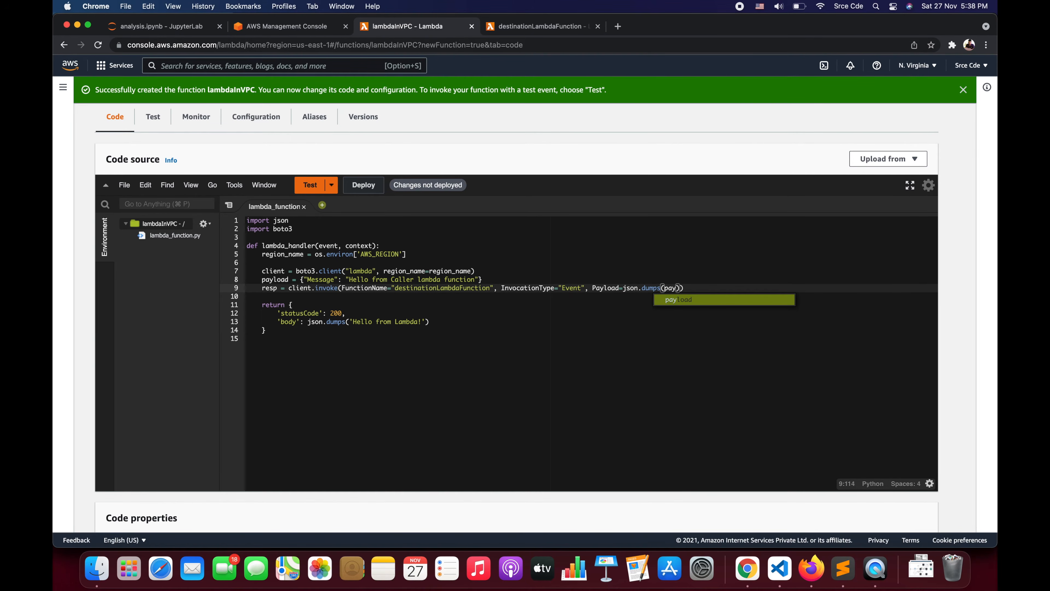
key(super+s)
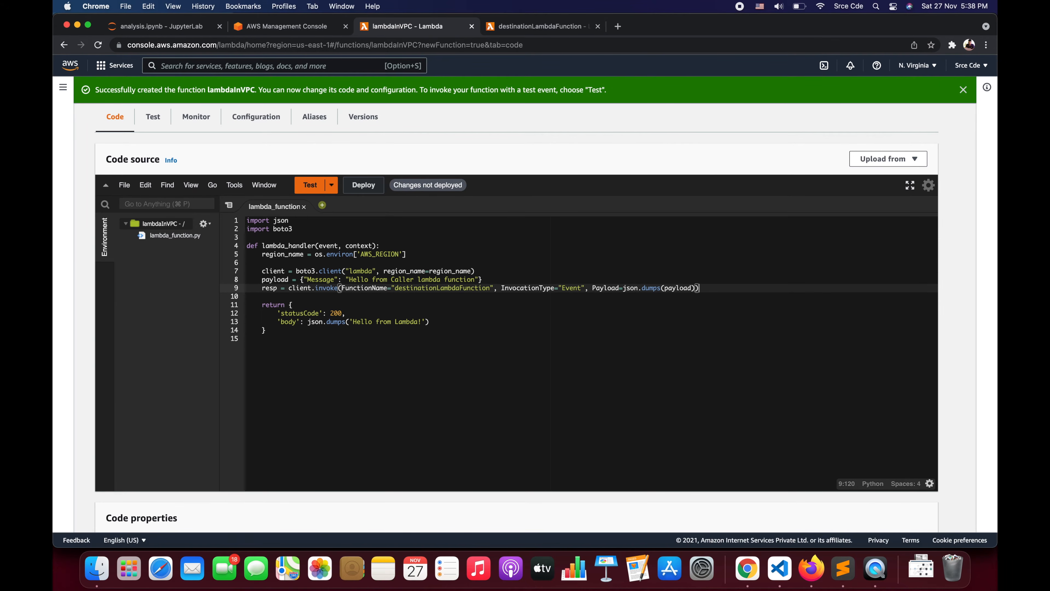
Deploy the lambdaInVPC function code and open the VPC service console in a separate browser tab
click(367, 182)
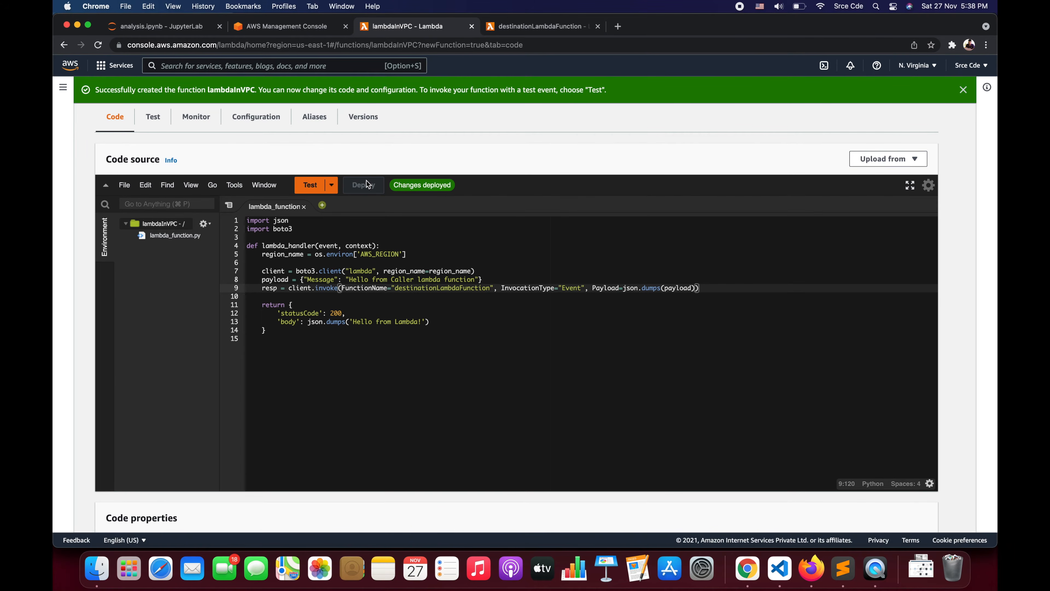
click(291, 67)
text(vpc)
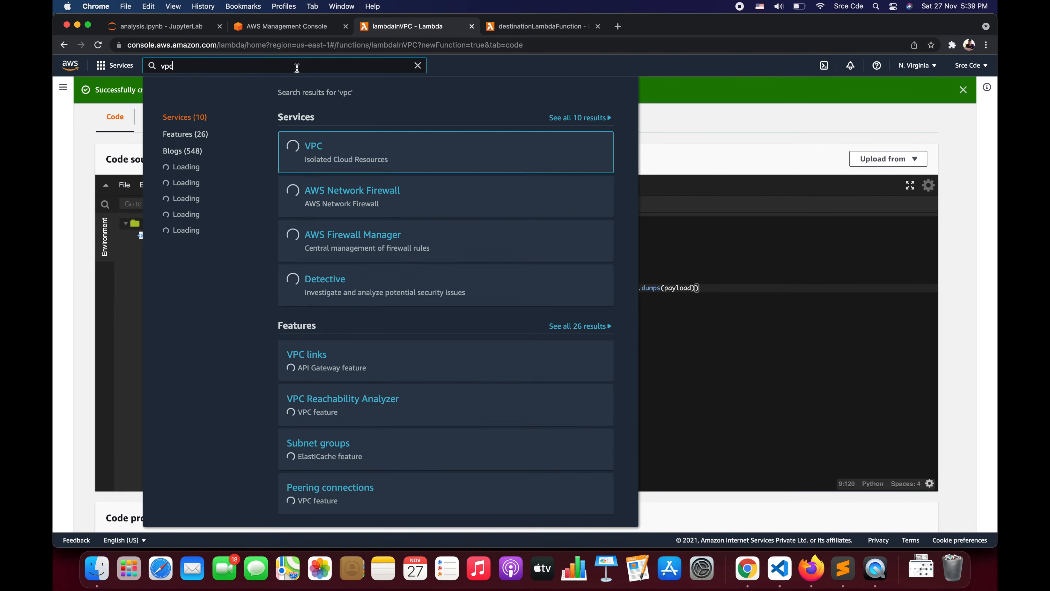
super+click(320, 146)
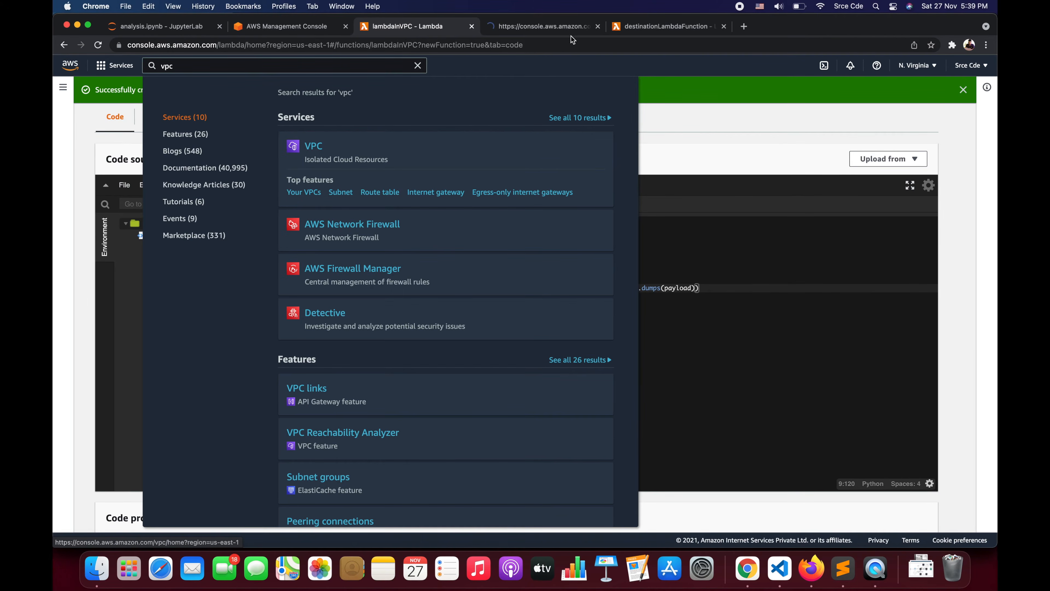
click(548, 29)
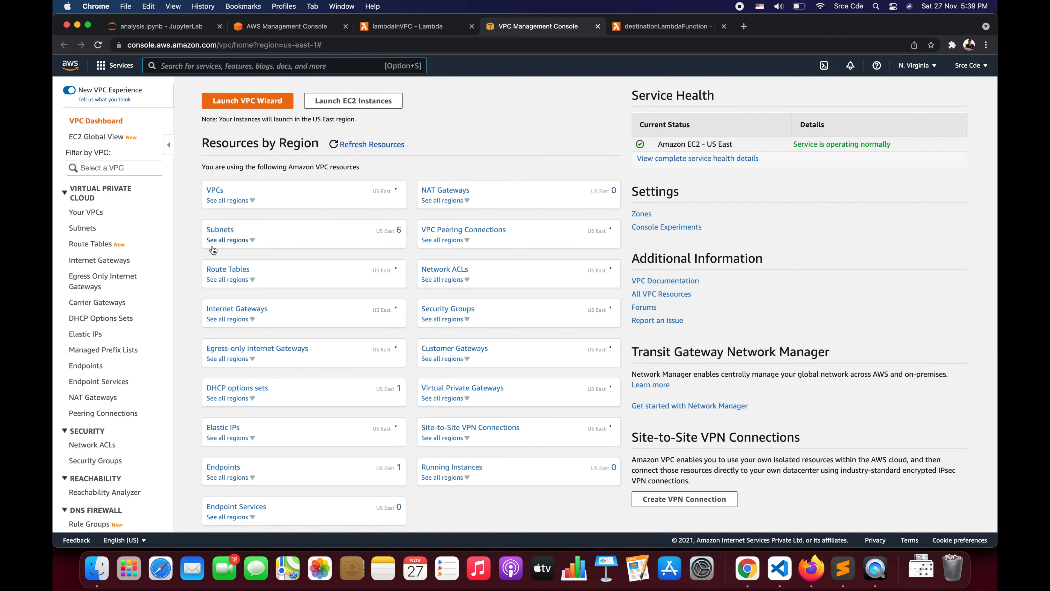
Create a VPC named vpc-test with the IPv4 CIDR block 10.0.0.0/16, no IPv6 block and default tenancy
click(98, 217)
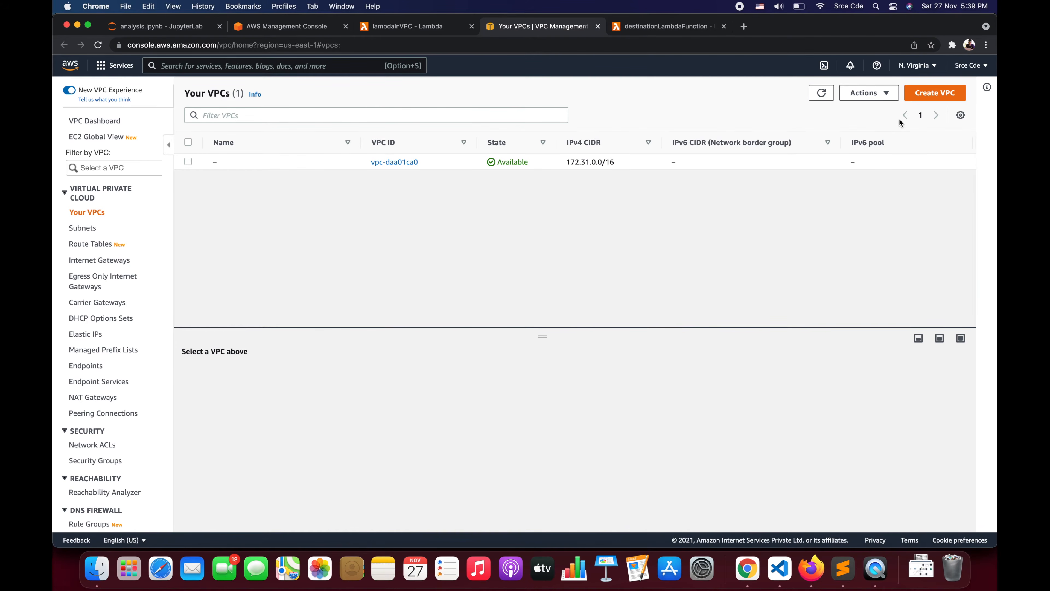
click(931, 94)
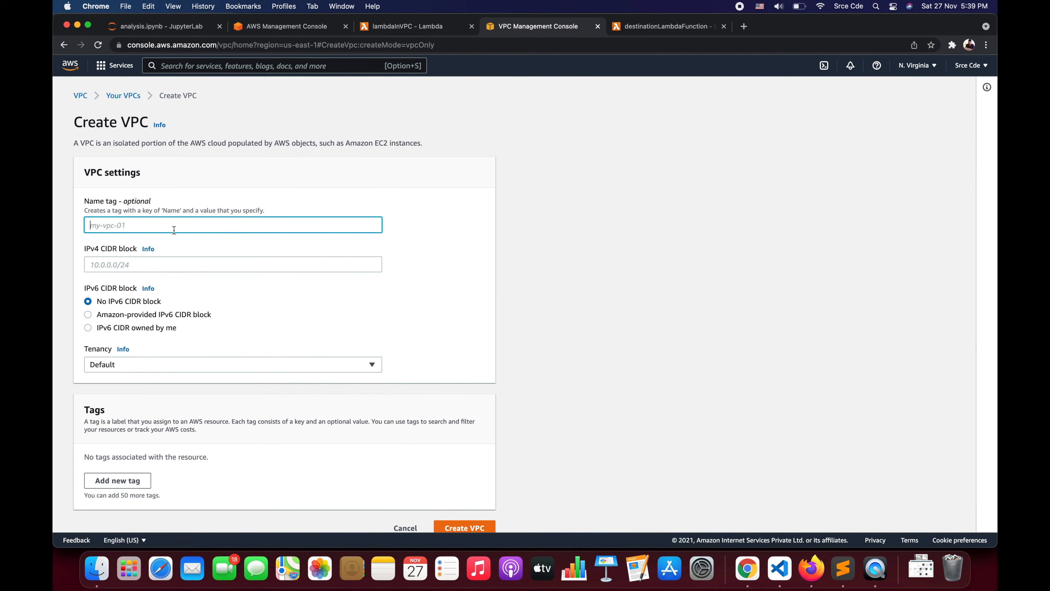
text(vpc-)
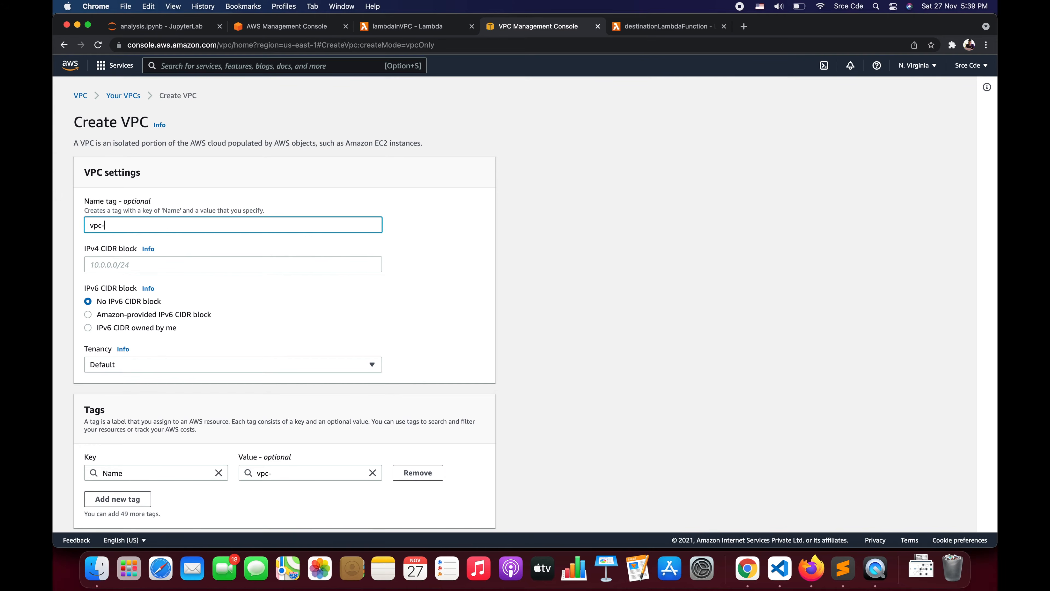
text(test)
scroll(239, 278, down, 2)
click(245, 230)
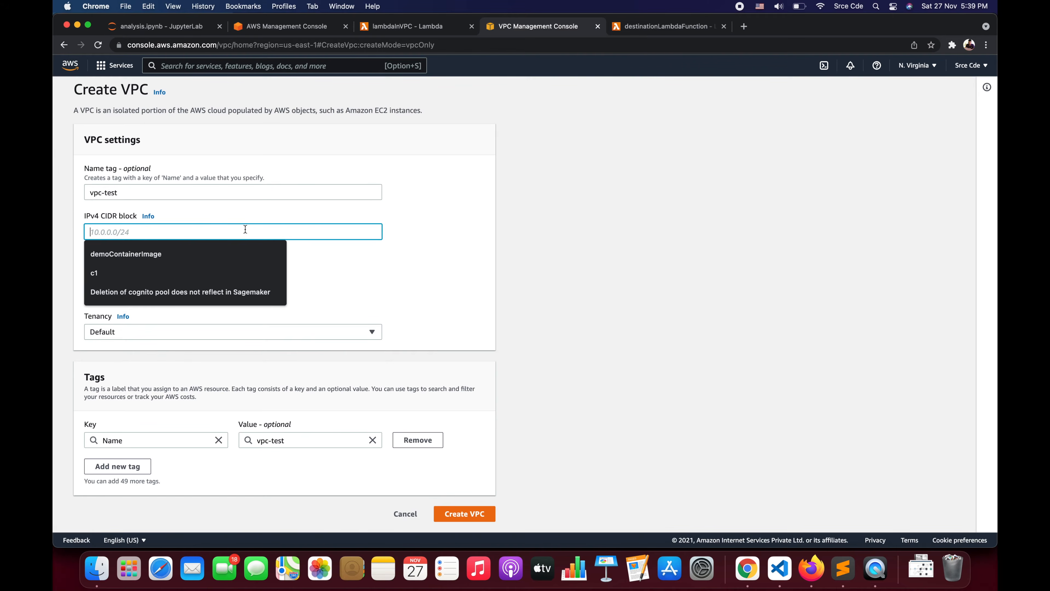
text(10.0.)
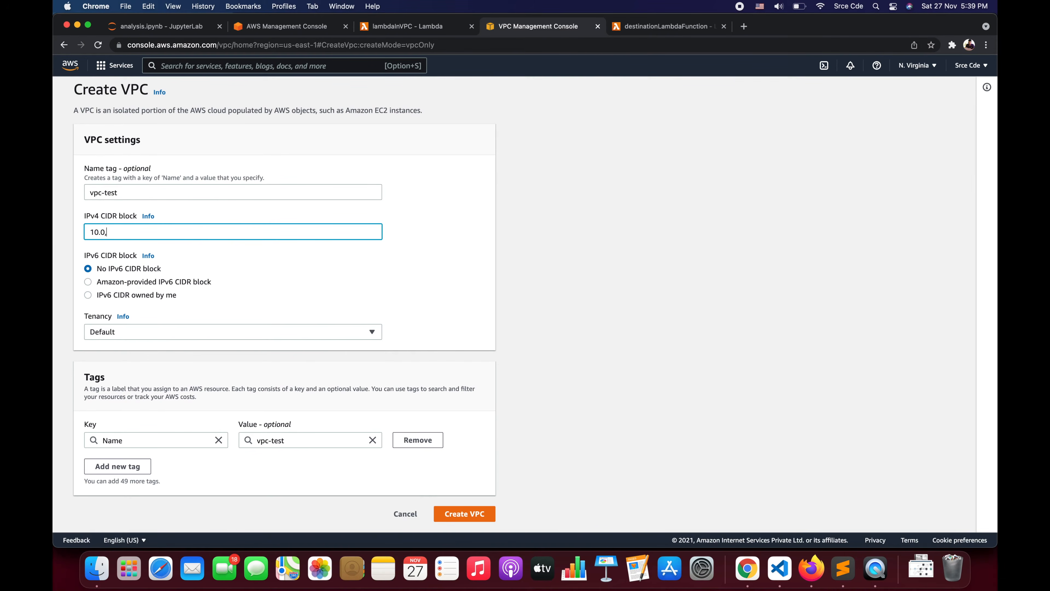
text(0.0/16)
click(149, 336)
click(145, 351)
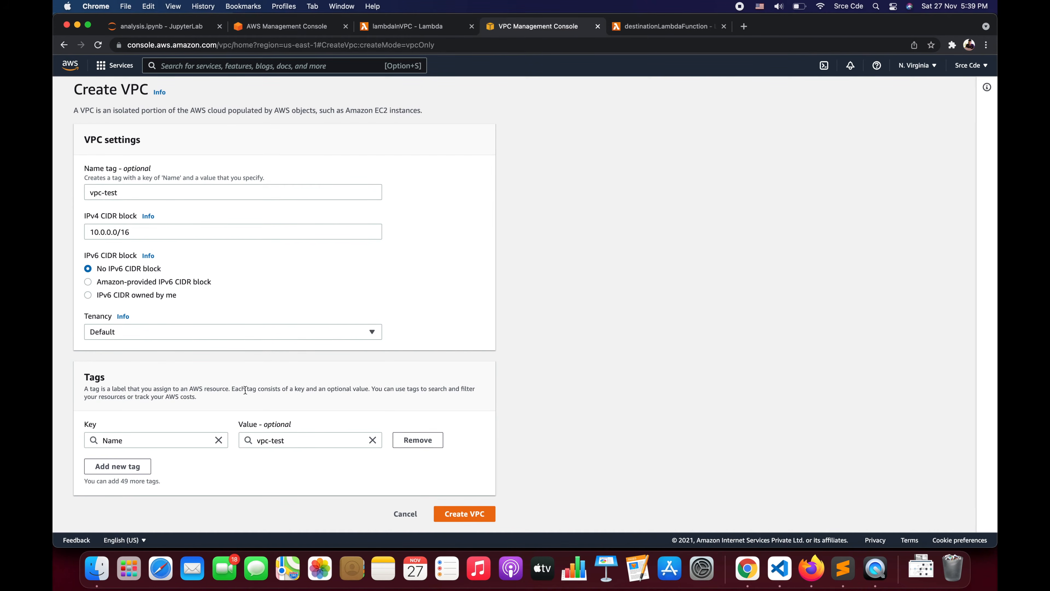
click(476, 515)
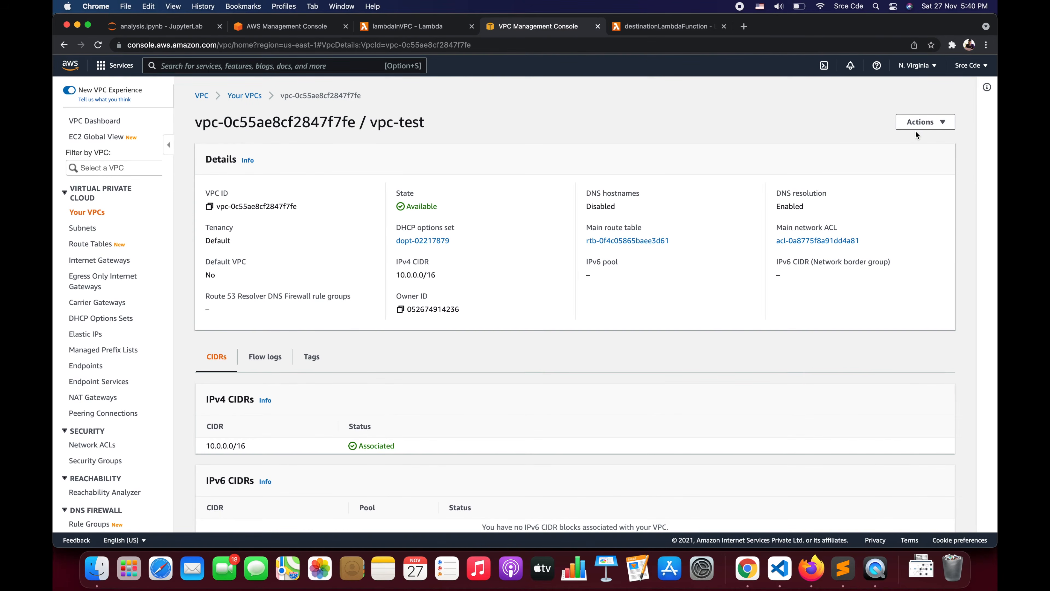
Enable DNS hostnames for vpc-test and save the change
click(918, 123)
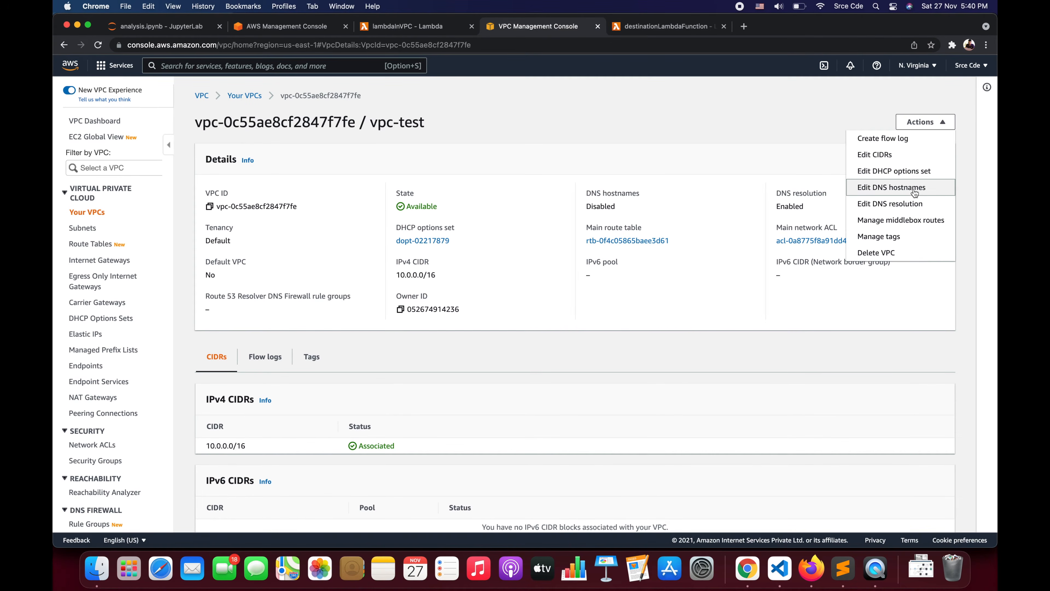
click(914, 188)
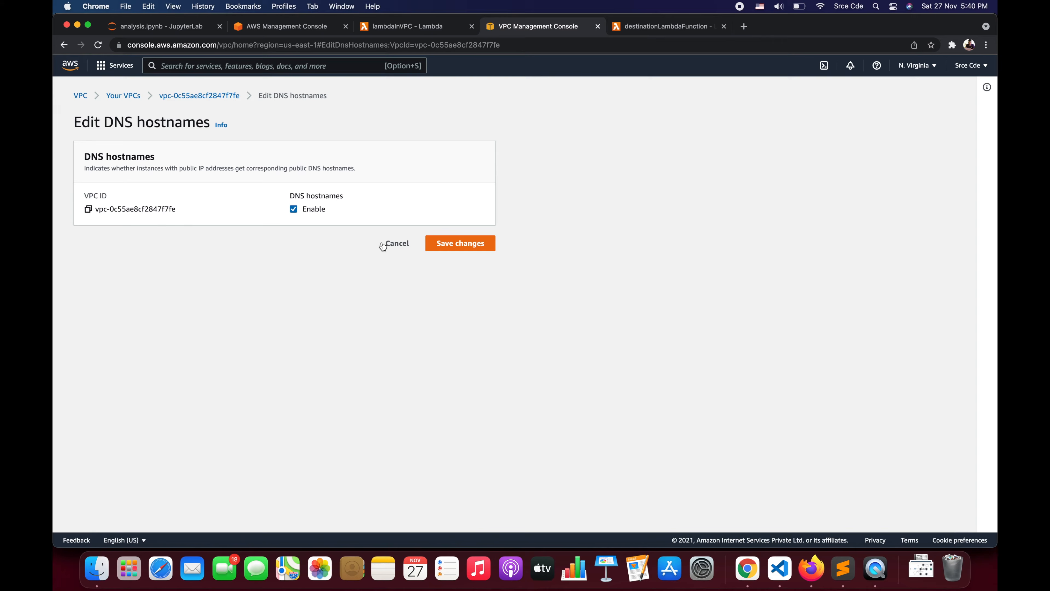
click(460, 247)
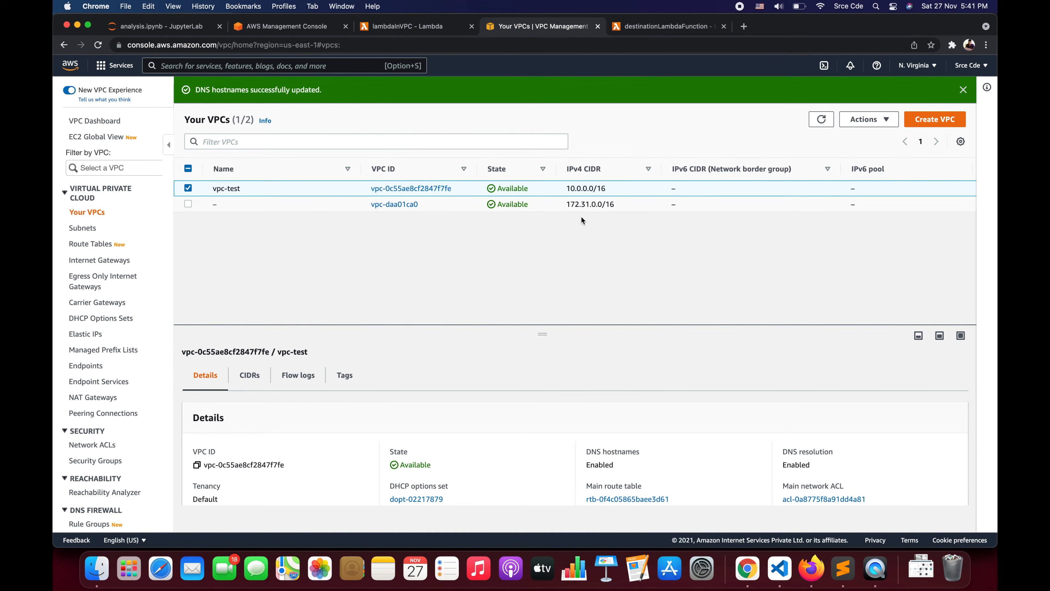
Check the DNS resolution setting of vpc-test and leave it without saving
click(873, 119)
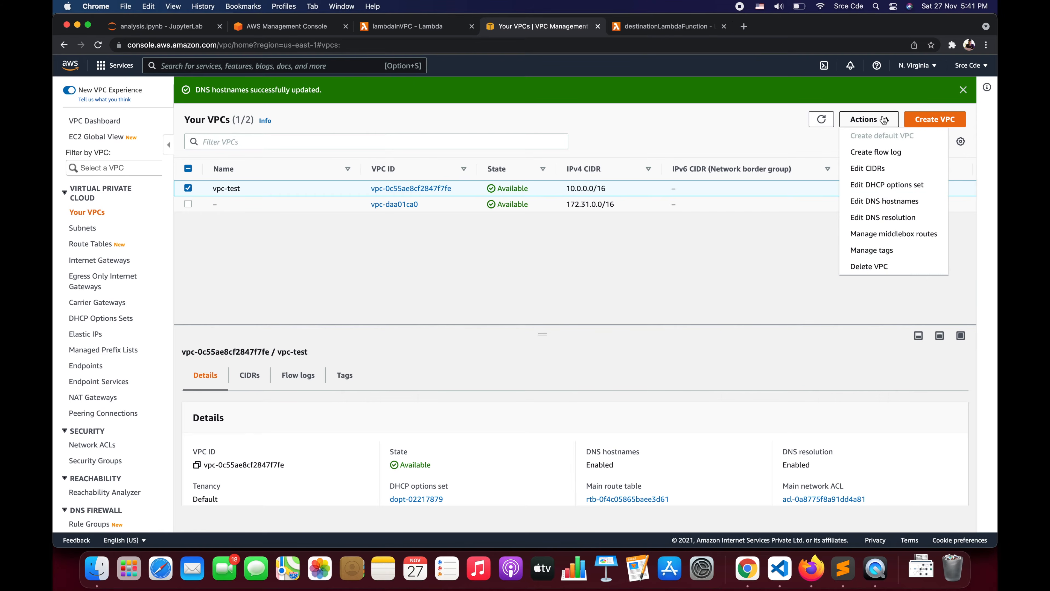
click(884, 222)
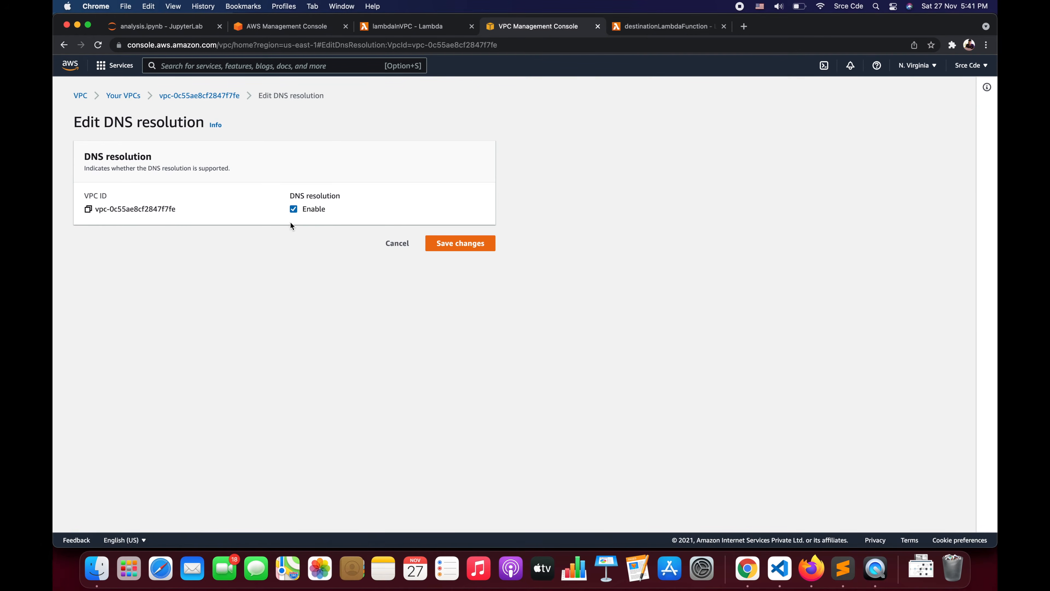
click(396, 244)
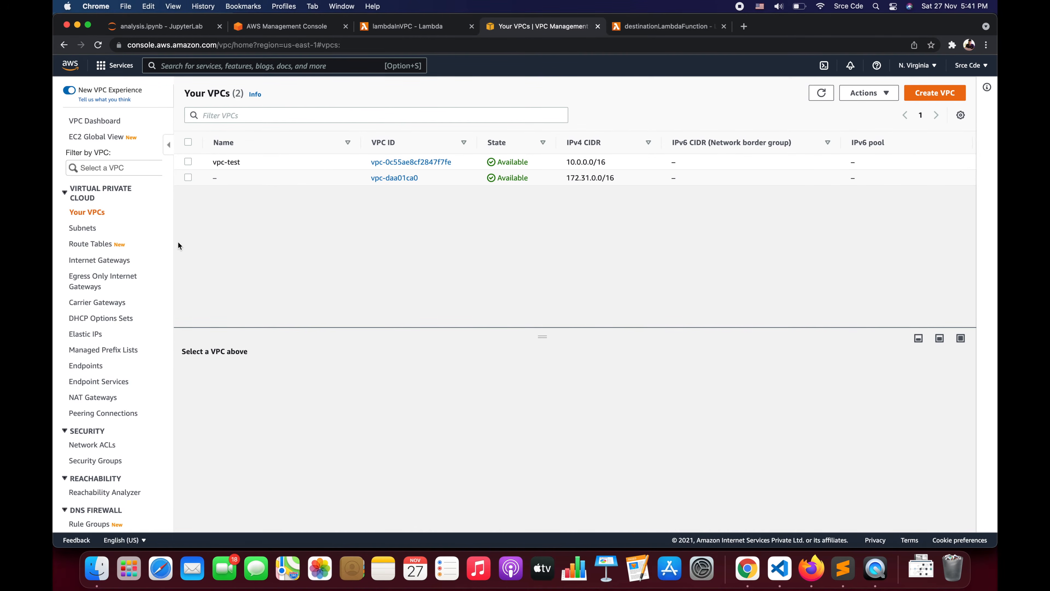
Start a new subnet in vpc-test and name it priv-subnetA
click(87, 229)
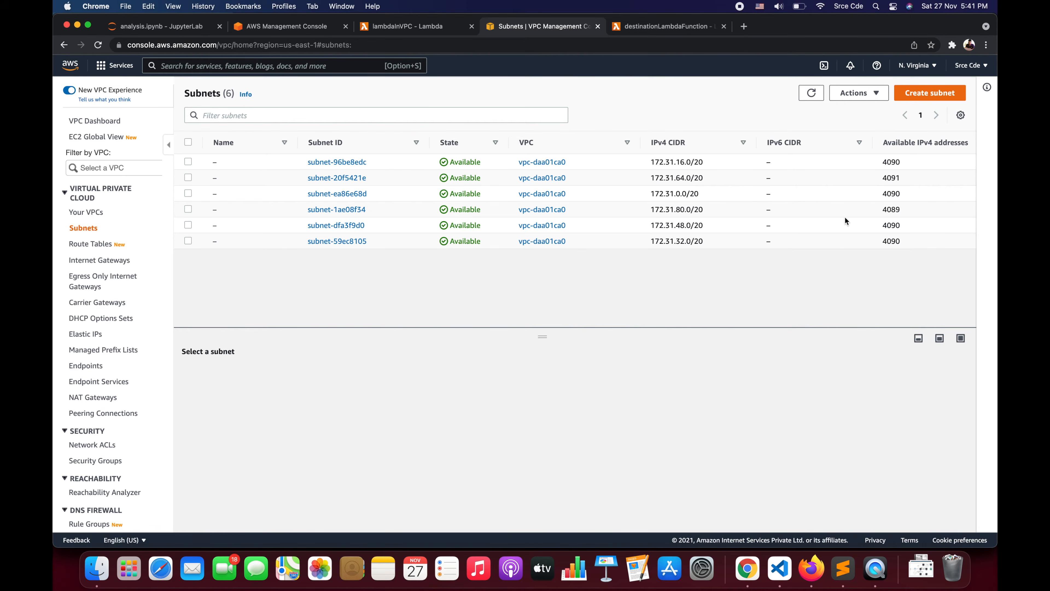
click(923, 92)
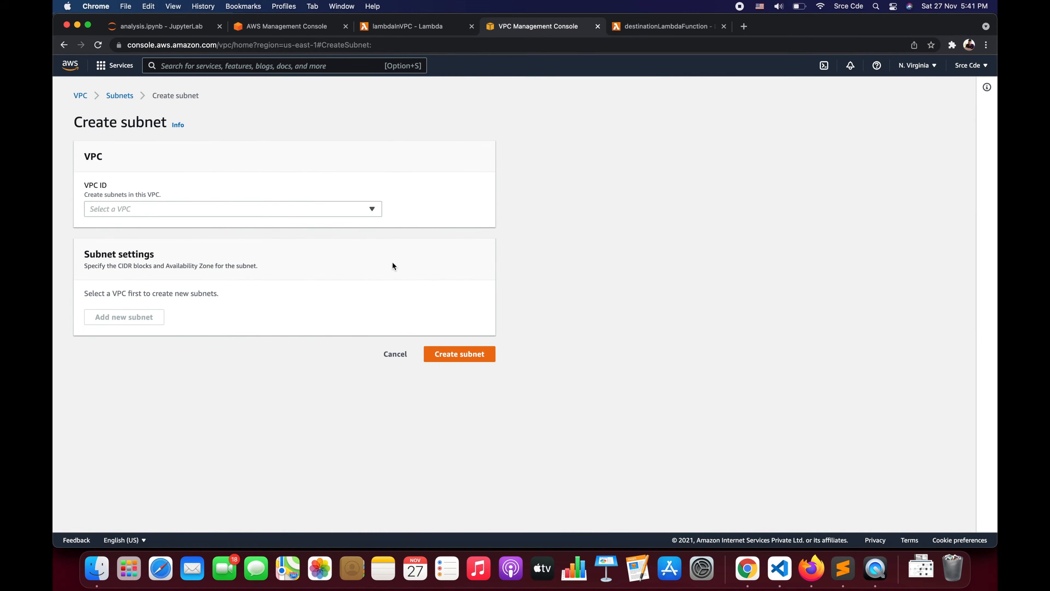
click(199, 208)
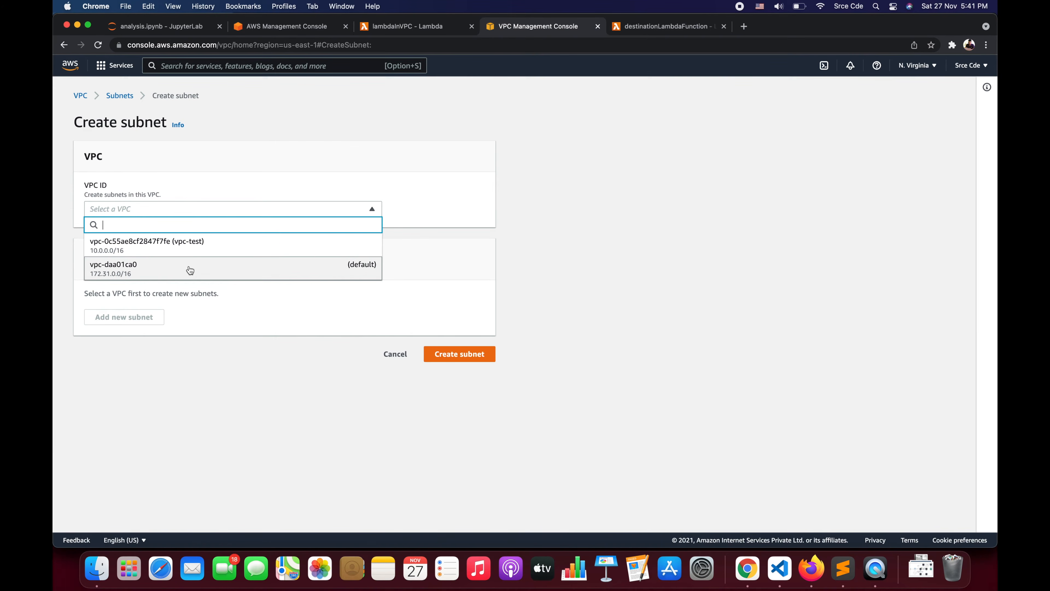
click(215, 247)
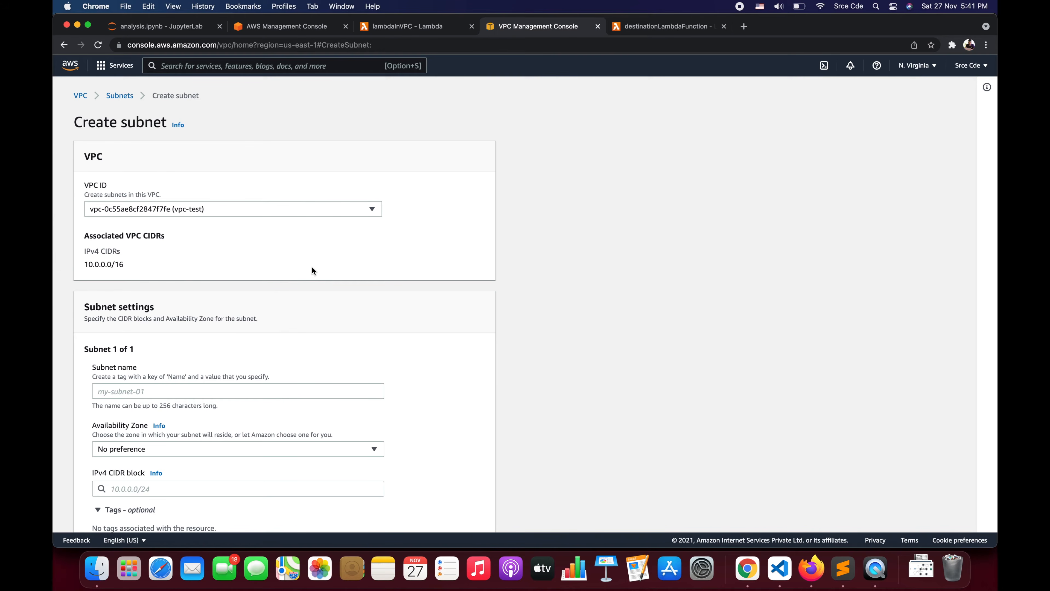
scroll(311, 270, down, 5)
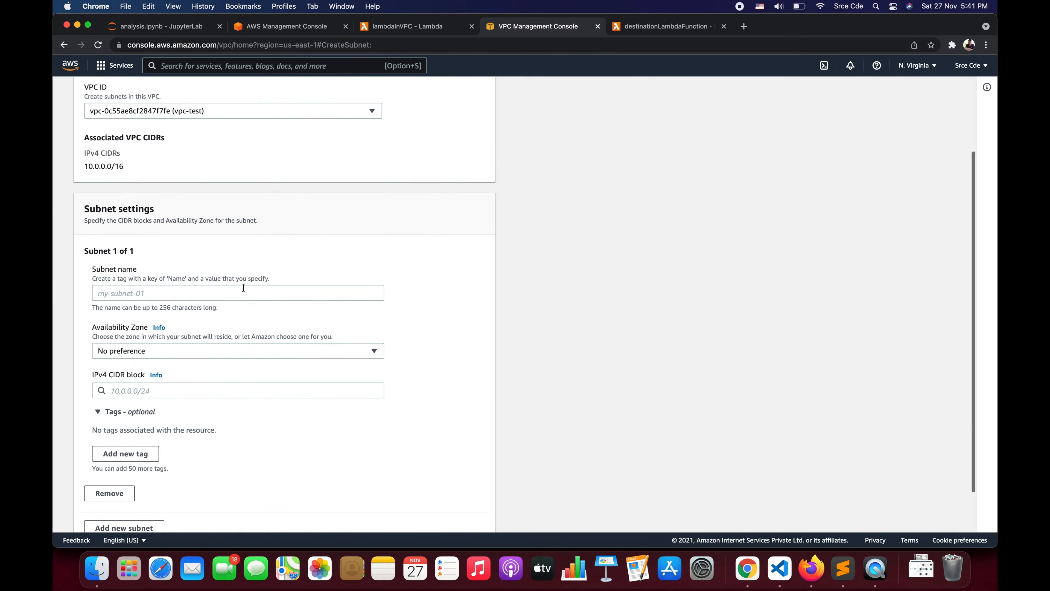
click(197, 293)
text(p)
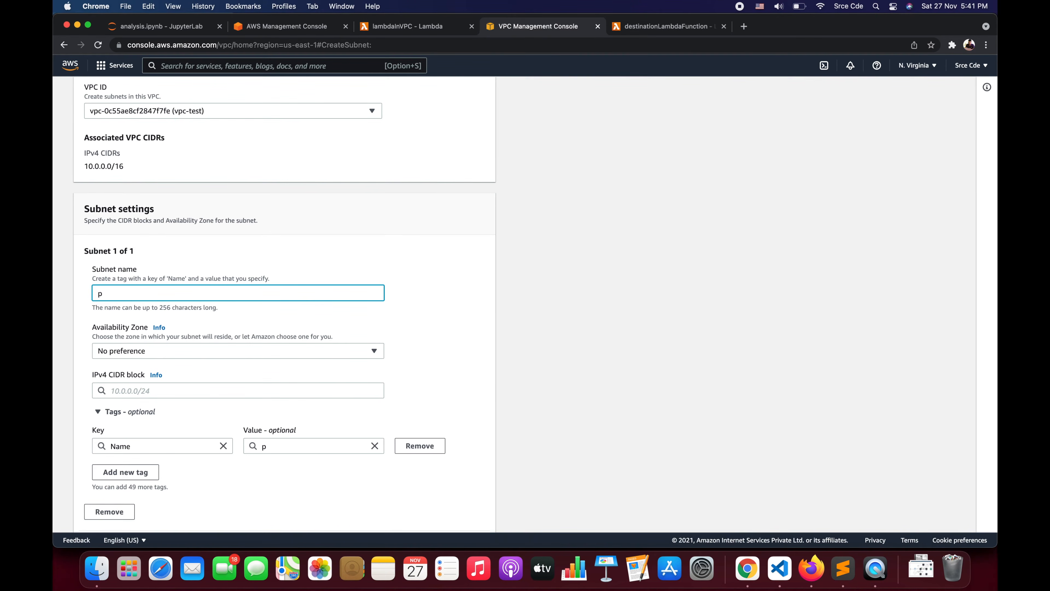
text(riv-subnetA)
Place the subnet in availability zone us-east-1a with IPv4 CIDR block 10.0.0.0/24 and create it
scroll(215, 312, down, 3)
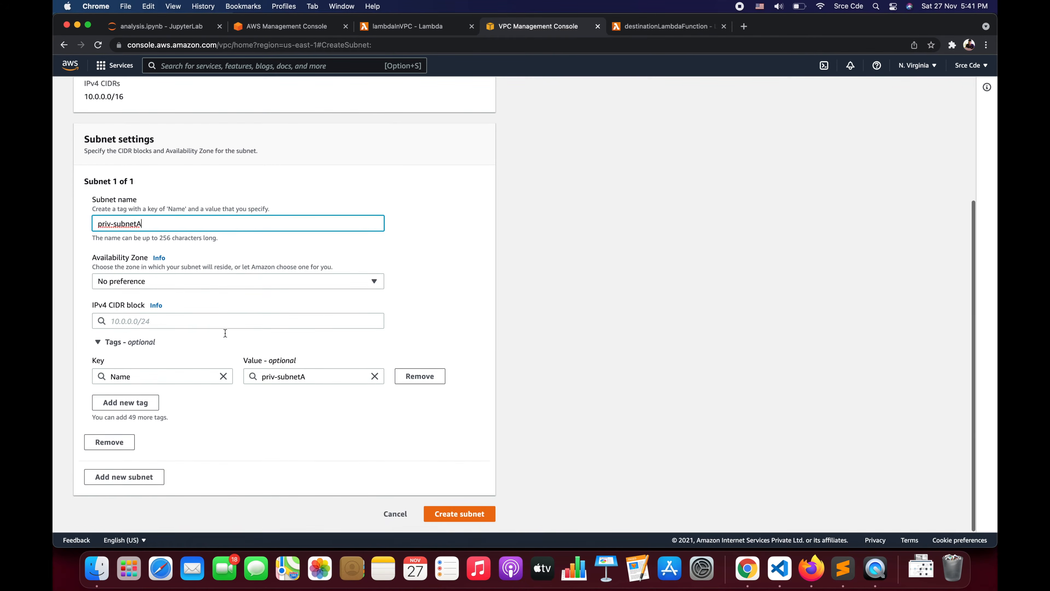
click(154, 281)
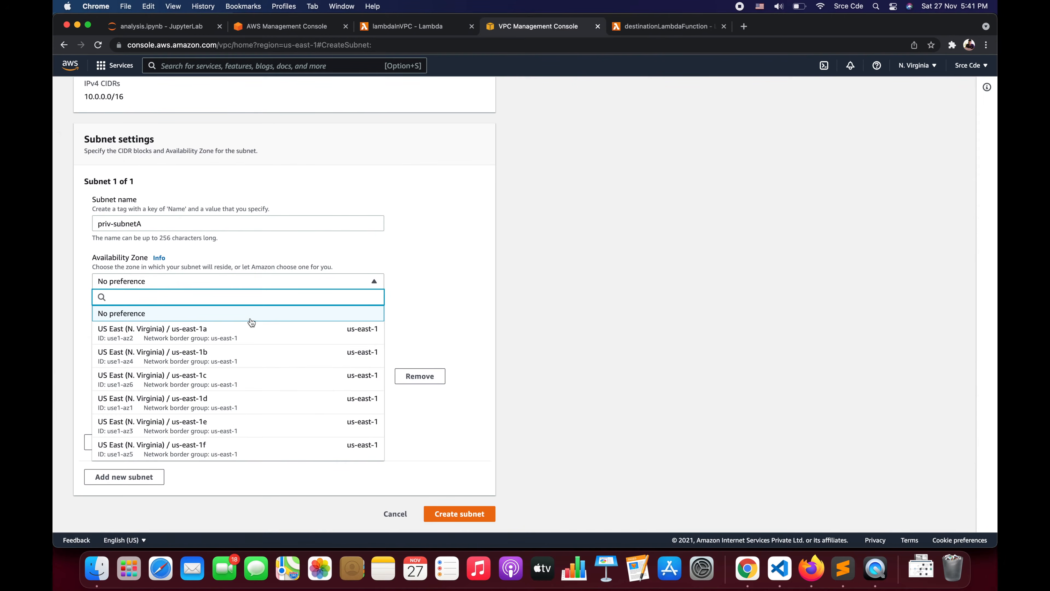
click(281, 334)
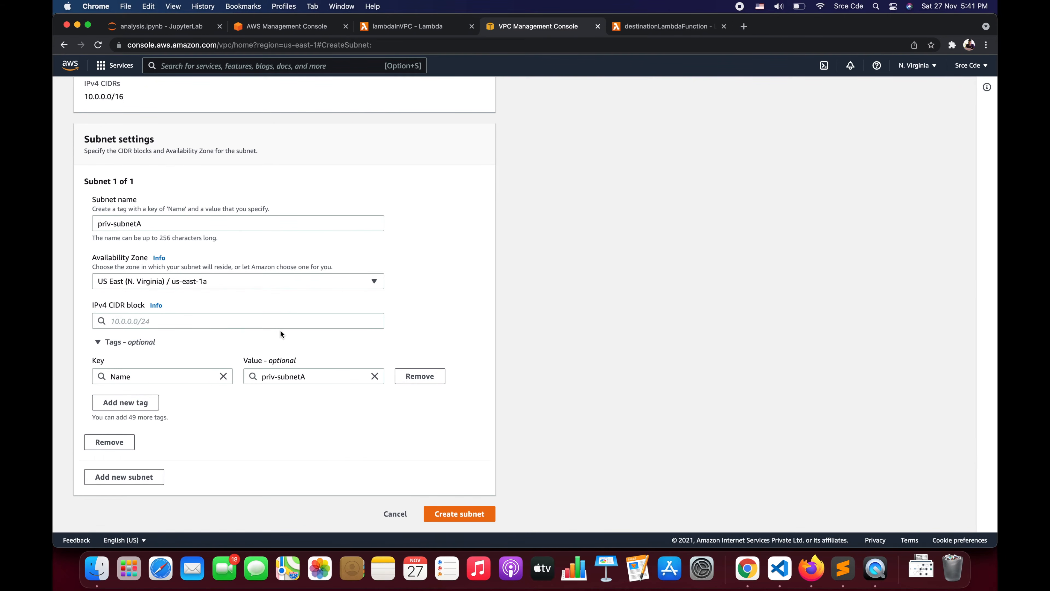
click(157, 321)
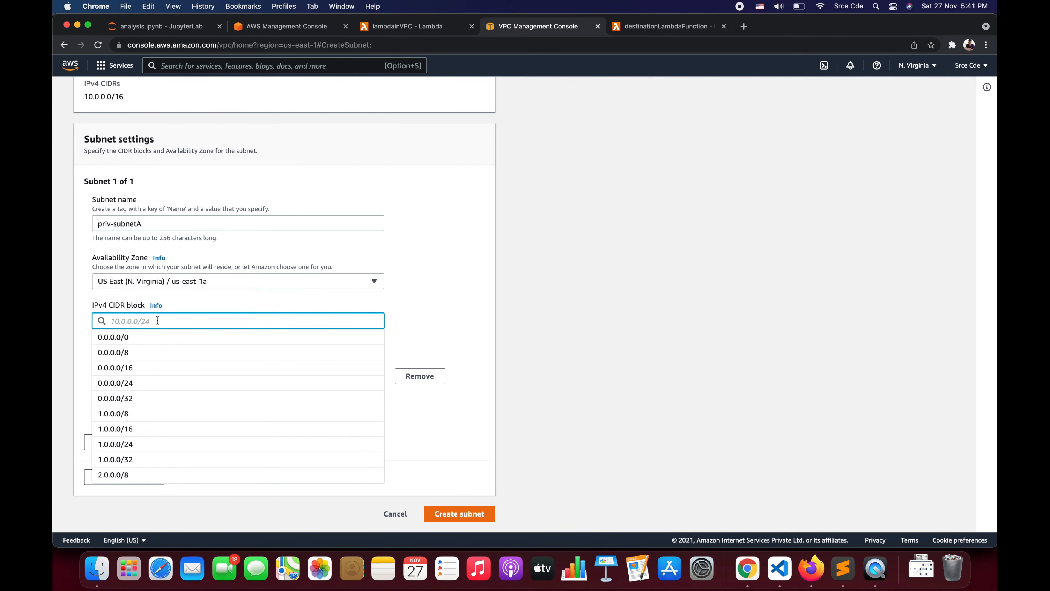
text(10.0.)
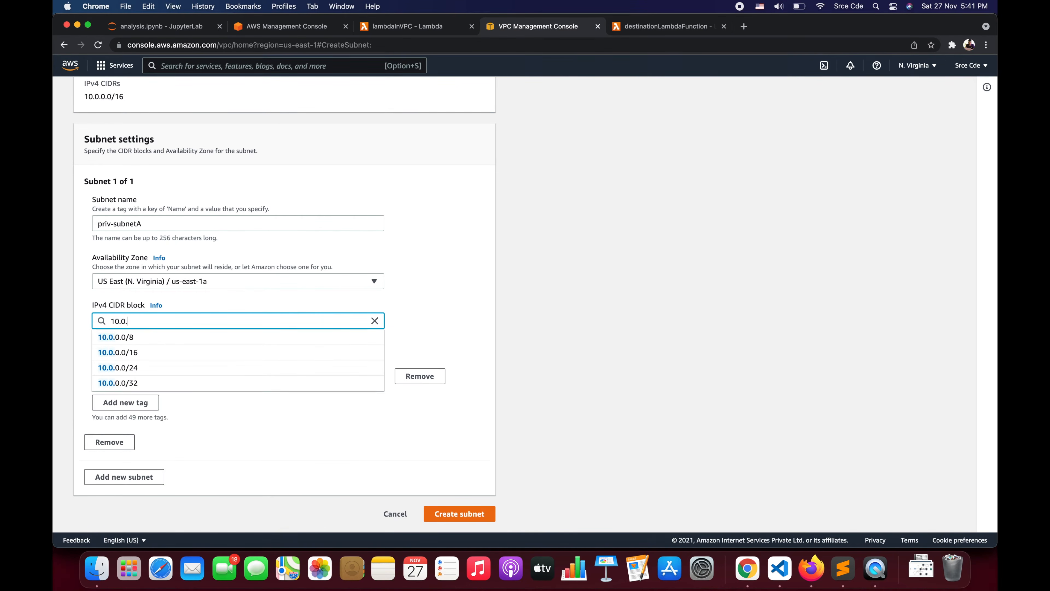
text(0.0)
text(/24)
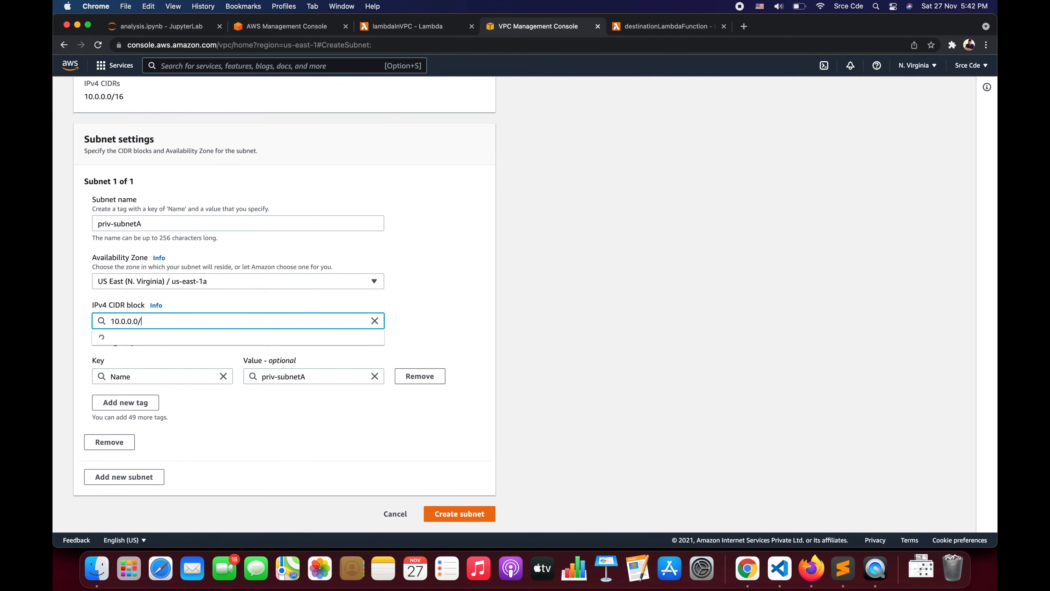
click(279, 409)
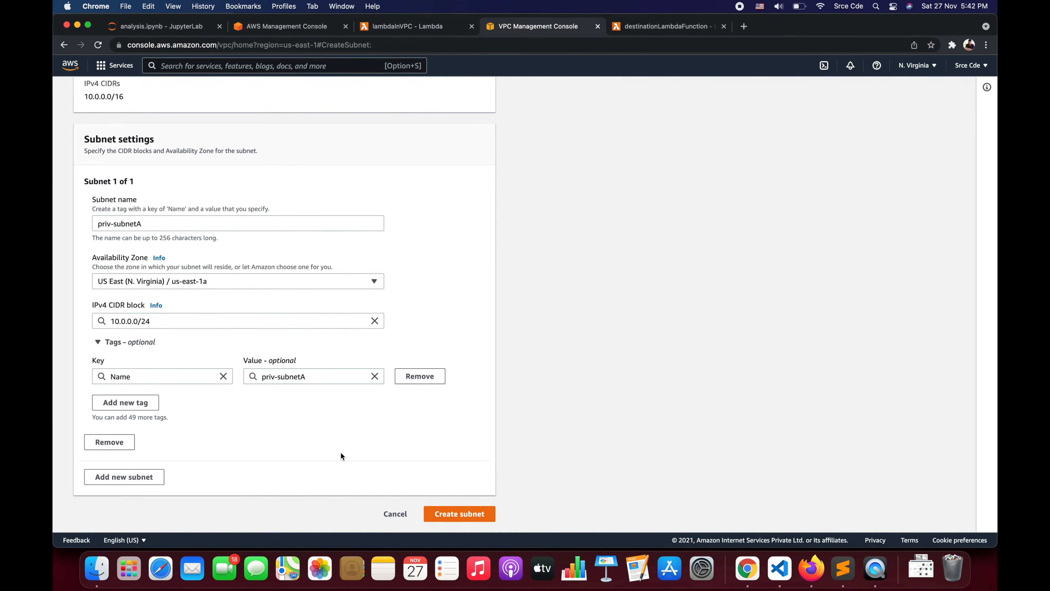
click(463, 513)
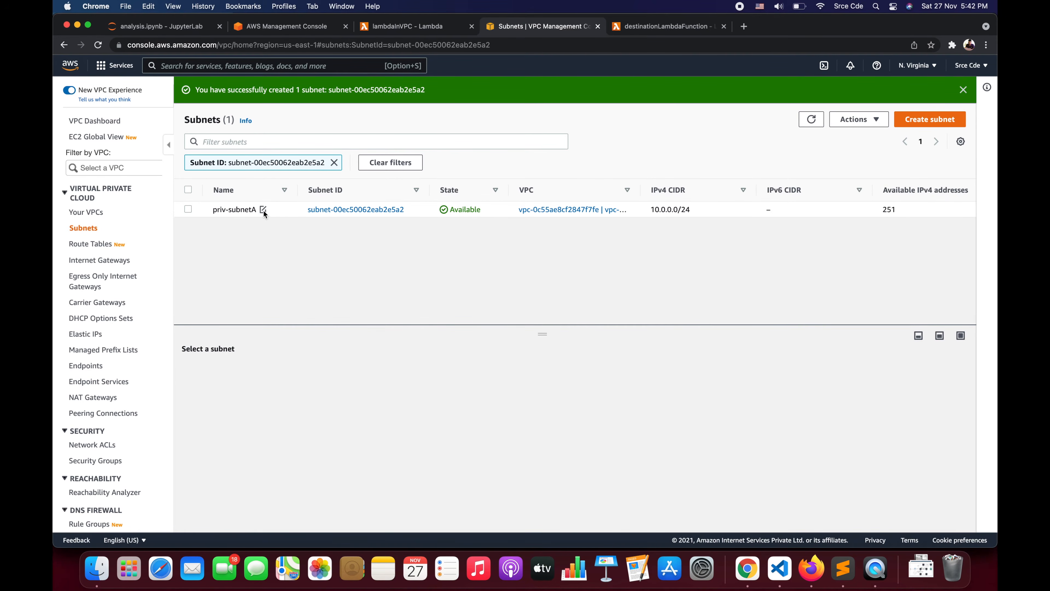
Copy the name text priv-subnetA from the new subnet's name editor and save the name as is
click(263, 210)
key(super+c)
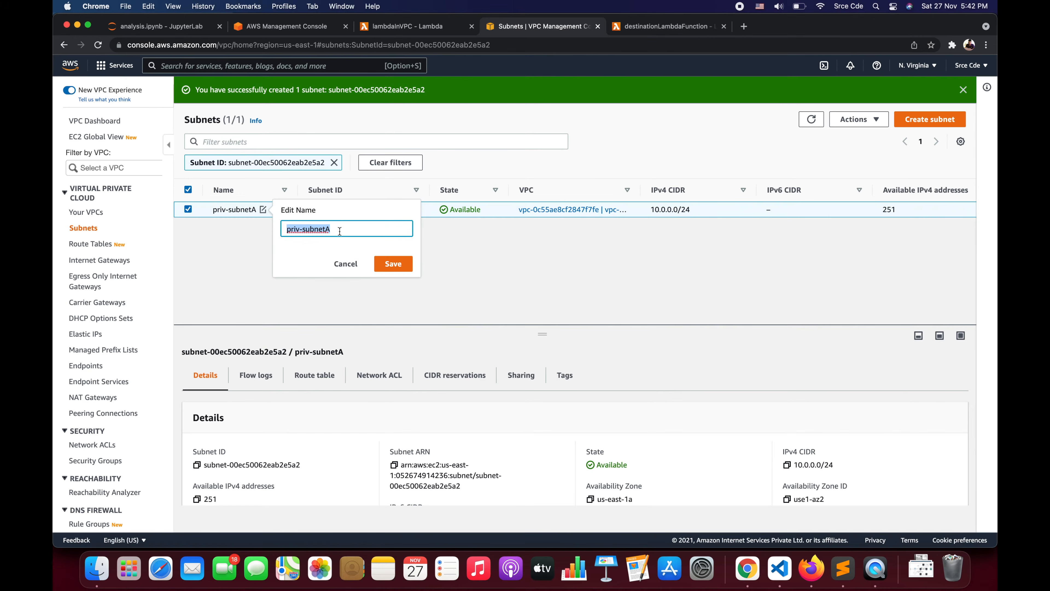
click(392, 264)
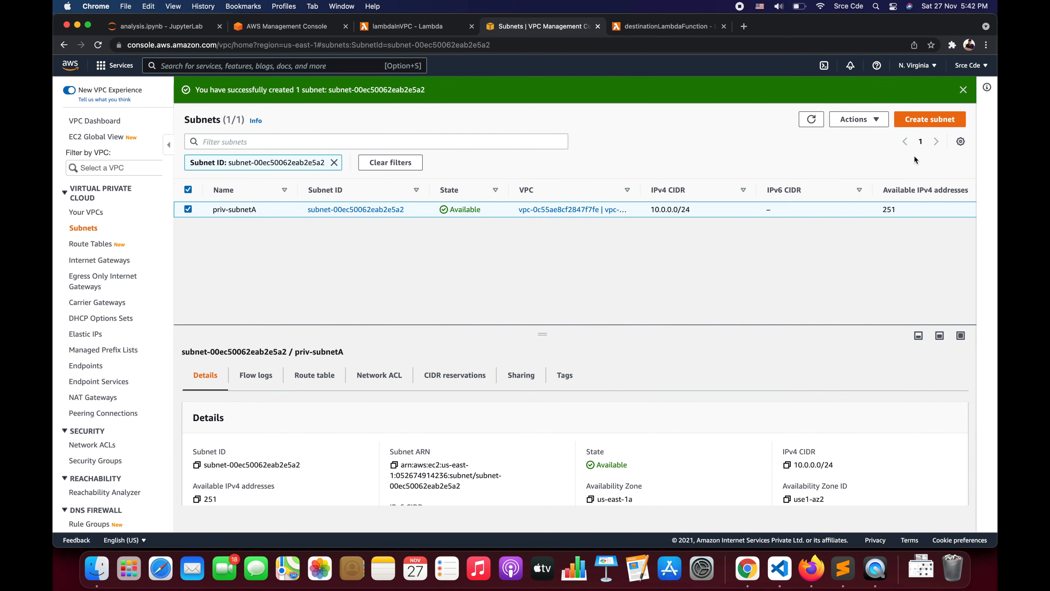
Start another subnet in vpc-test and name it priv-subnetB
click(934, 120)
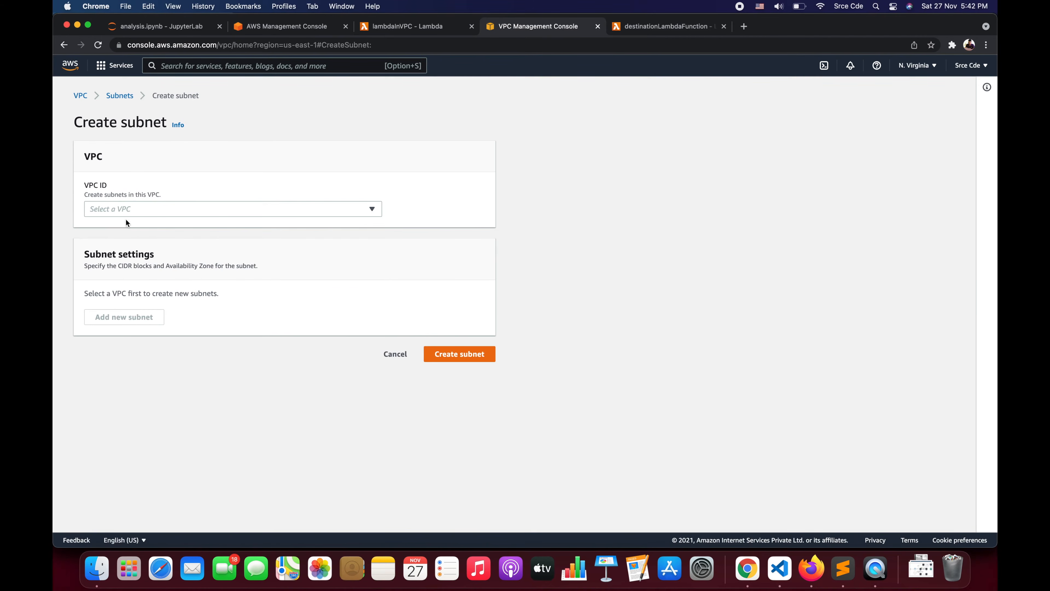
click(123, 208)
click(146, 244)
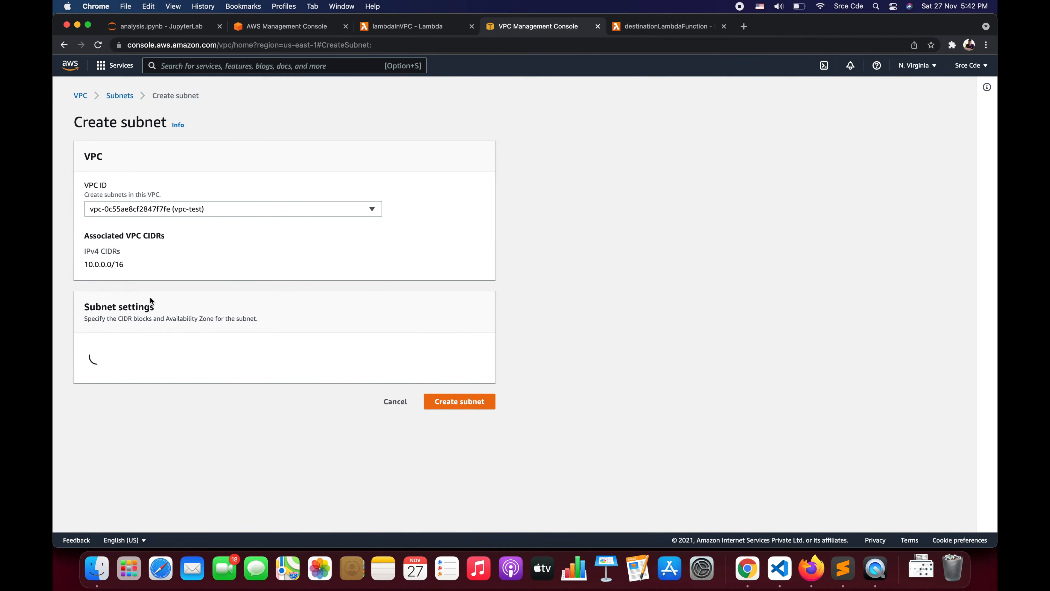
click(130, 389)
key(super+v)
key(BackSpace)
text(B)
Place priv-subnetB in availability zone us-east-1b with IPv4 CIDR block 10.0.1.0/24 and create it
scroll(218, 318, down, 5)
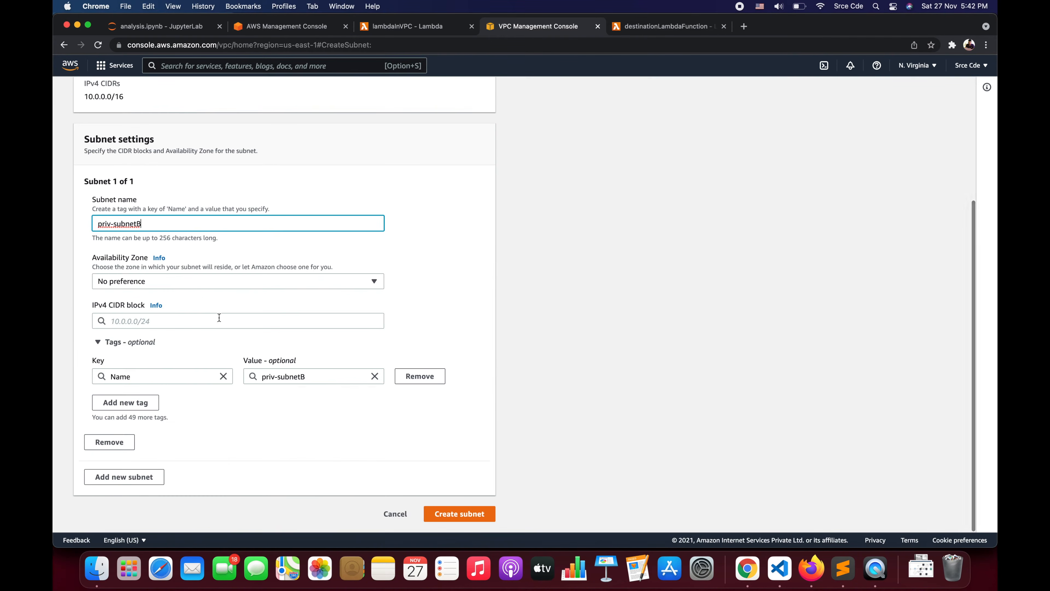
click(182, 282)
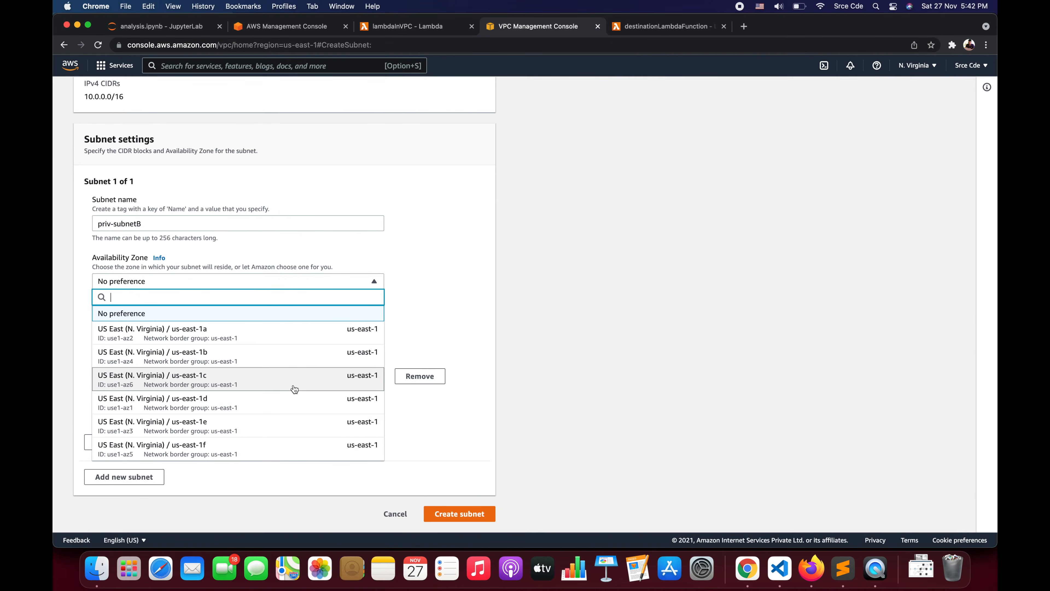
click(272, 362)
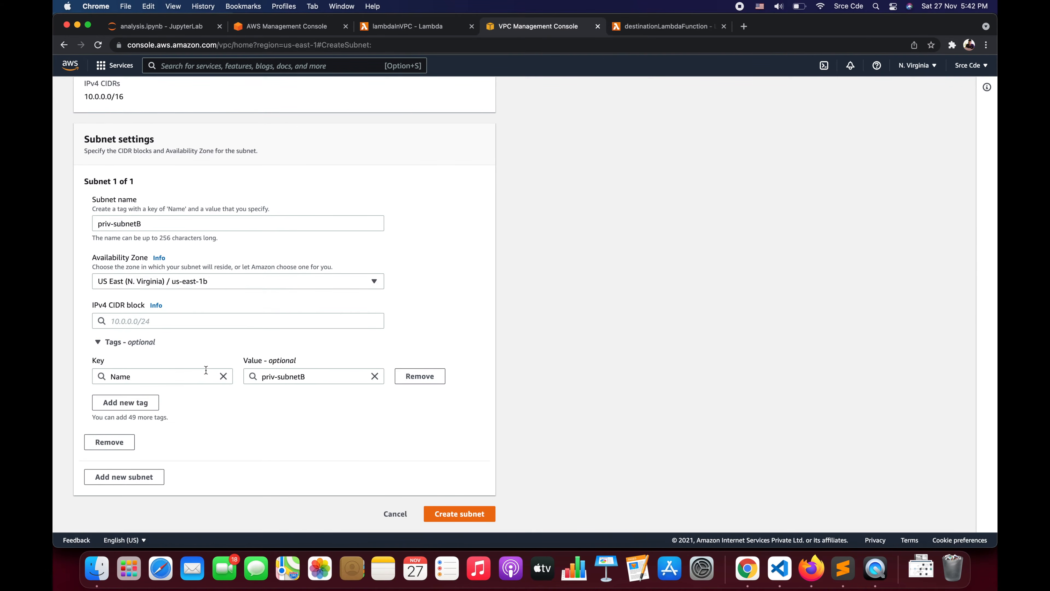
click(180, 320)
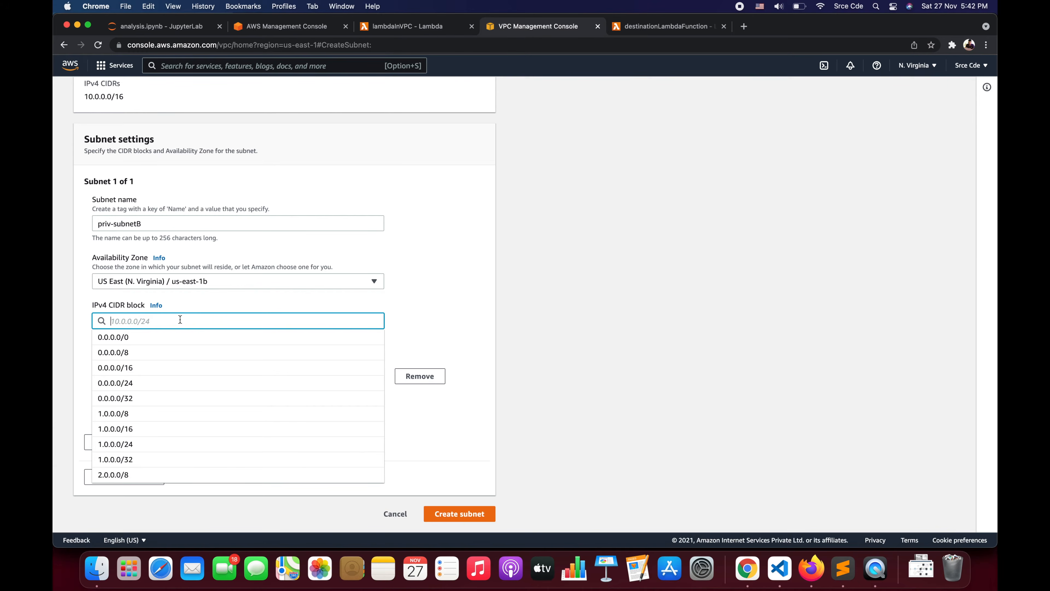
text(10.0.)
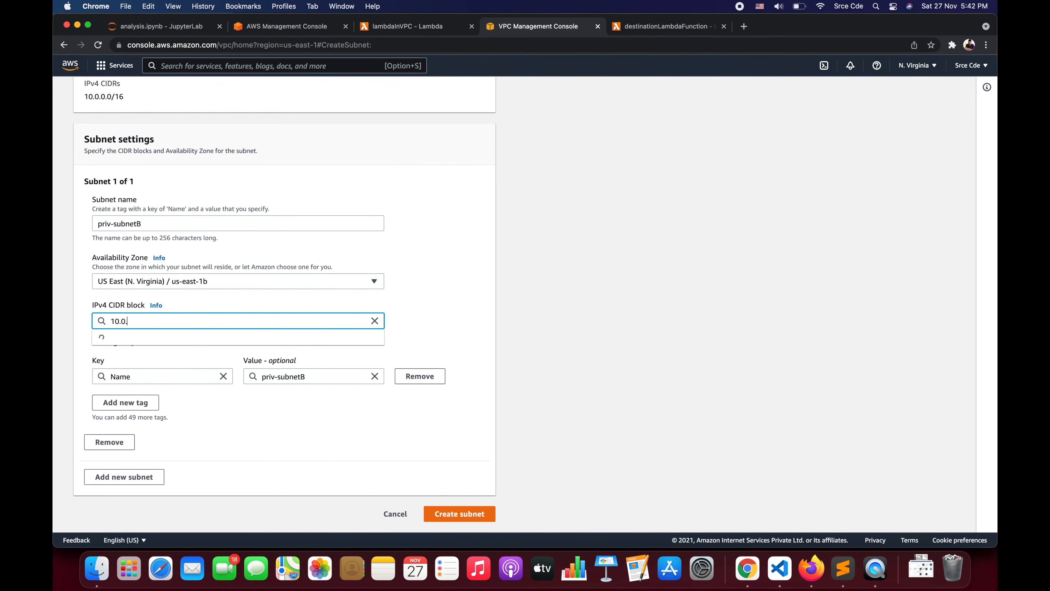
text(1.0/24)
click(456, 515)
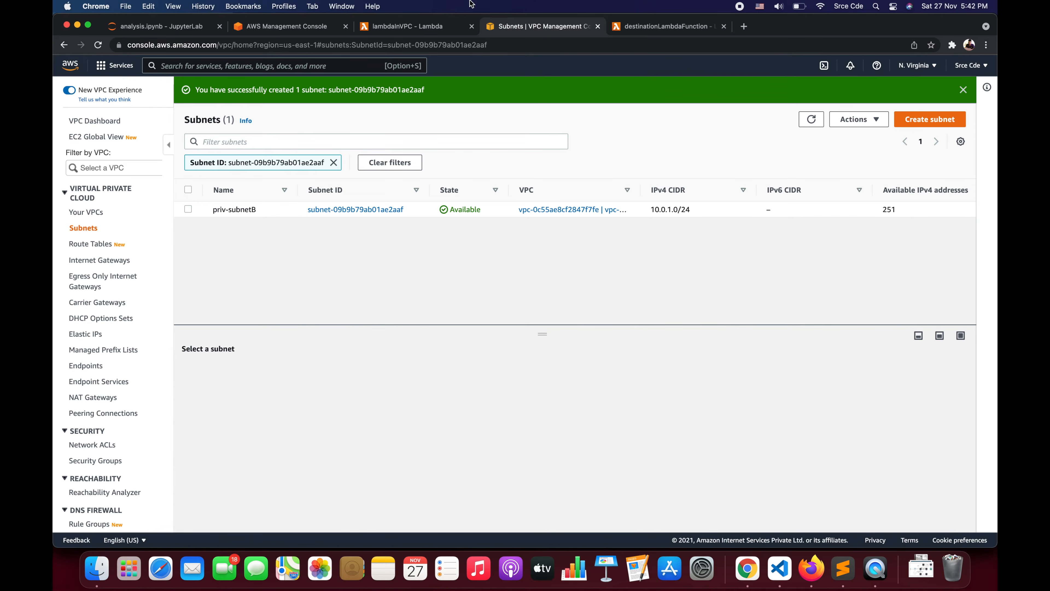
Return to the lambdaInVPC function and open its VPC configuration for editing
click(424, 29)
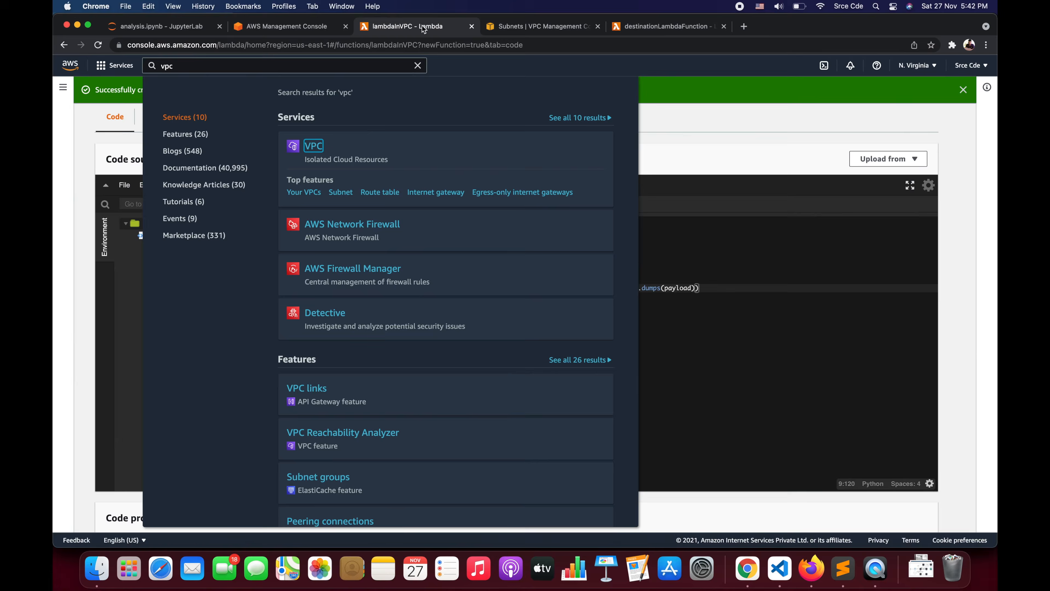
click(702, 142)
scroll(415, 237, up, 2)
scroll(415, 237, up, 3)
click(256, 341)
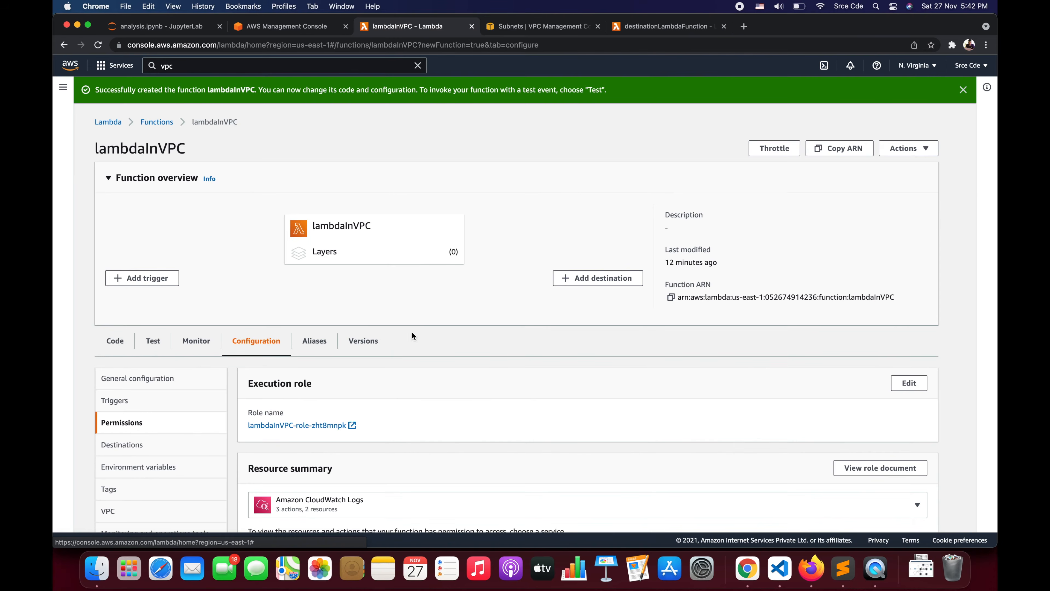
scroll(411, 331, down, 5)
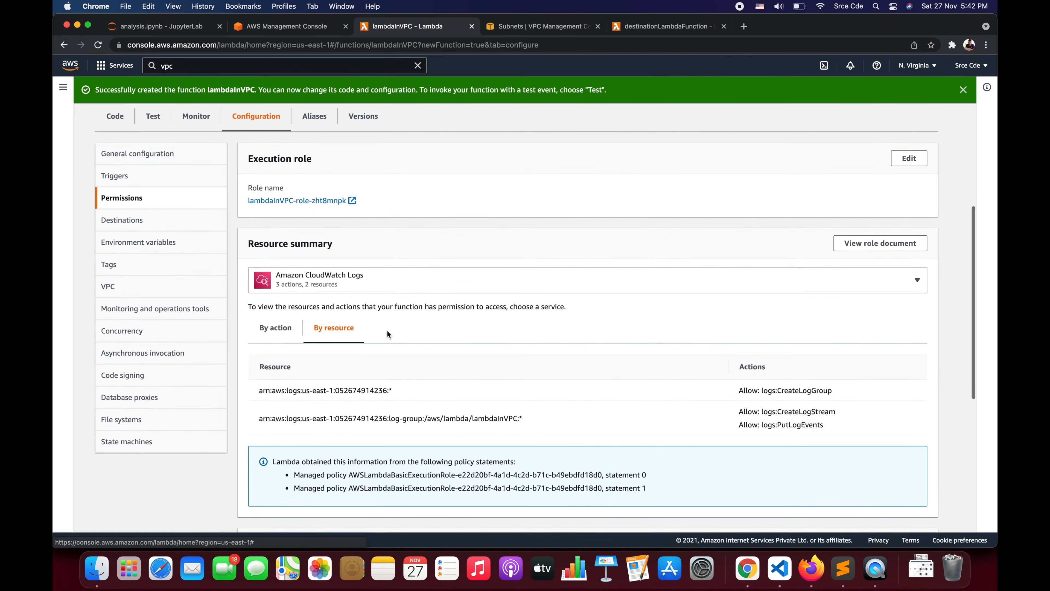
click(108, 289)
click(589, 289)
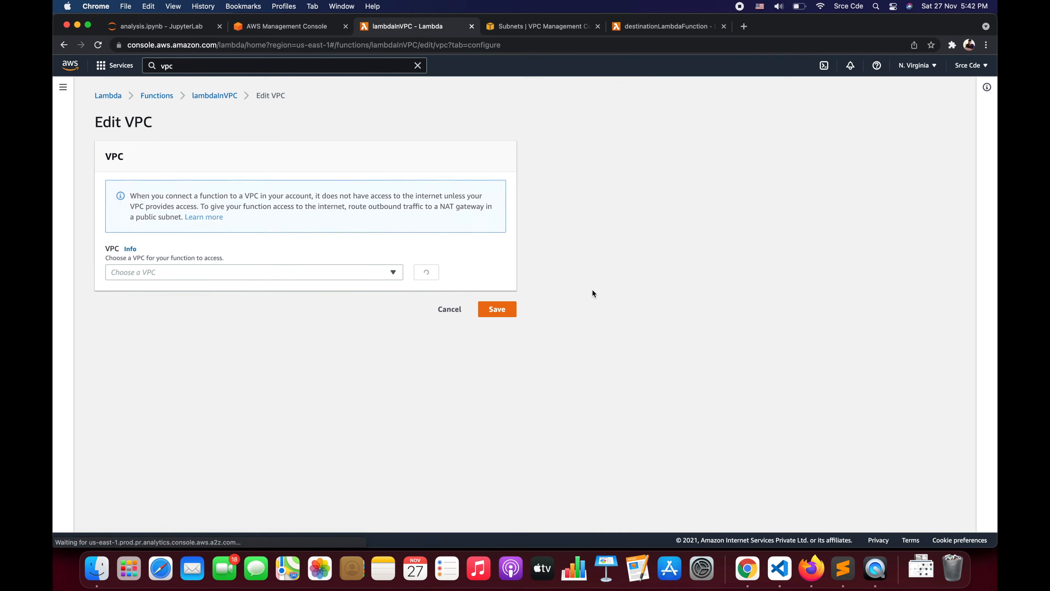
Choose vpc-test as the function's VPC and add both priv-subnetB and priv-subnetA as its subnets
click(311, 274)
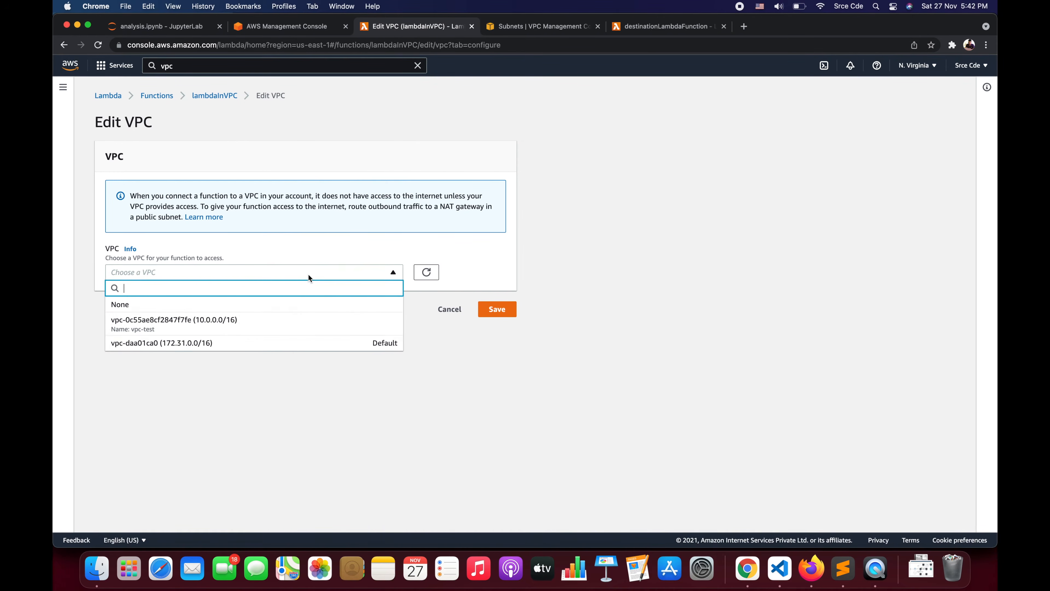
click(305, 330)
scroll(312, 270, down, 2)
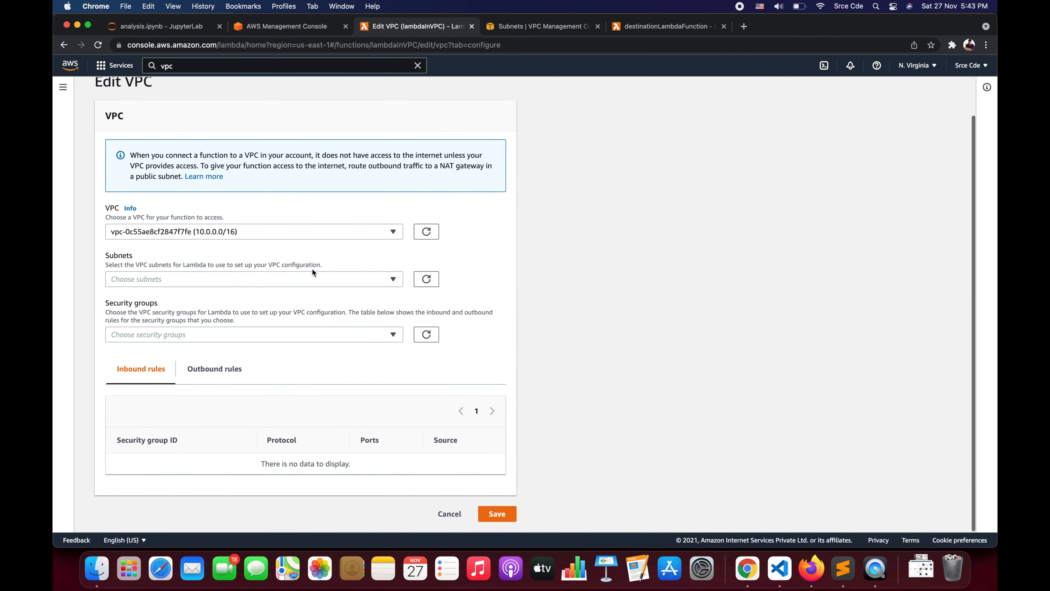
click(302, 279)
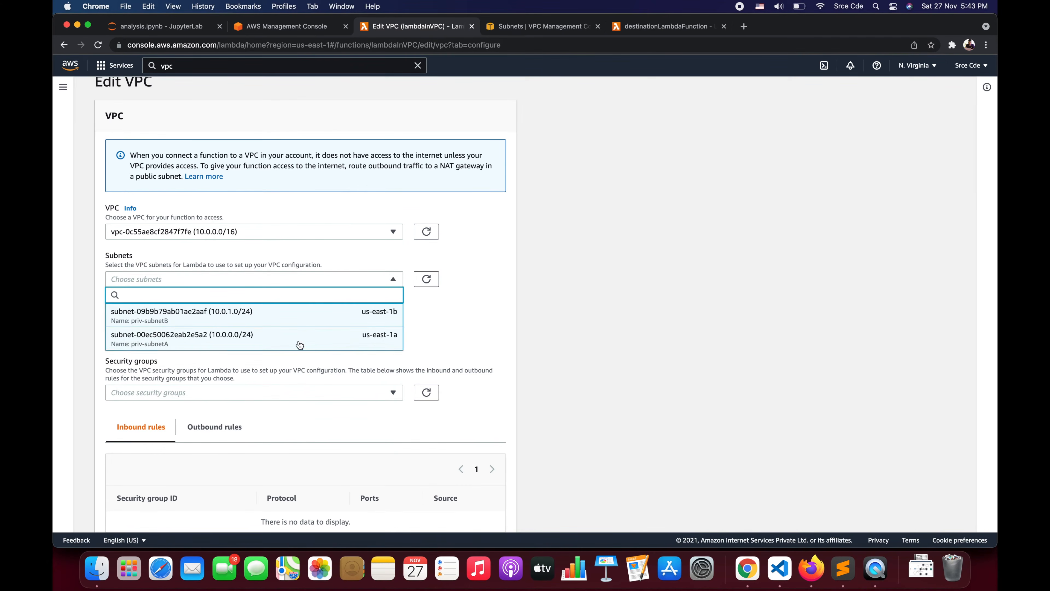
click(489, 396)
scroll(489, 396, down, 2)
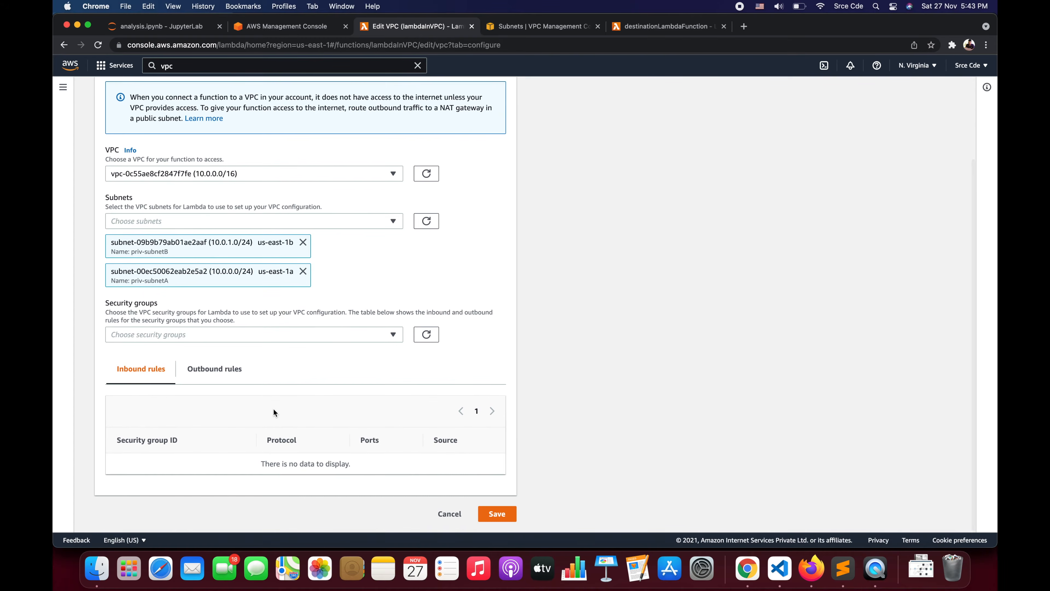
Select the default VPC security group for the lambdaInVPC function
click(311, 337)
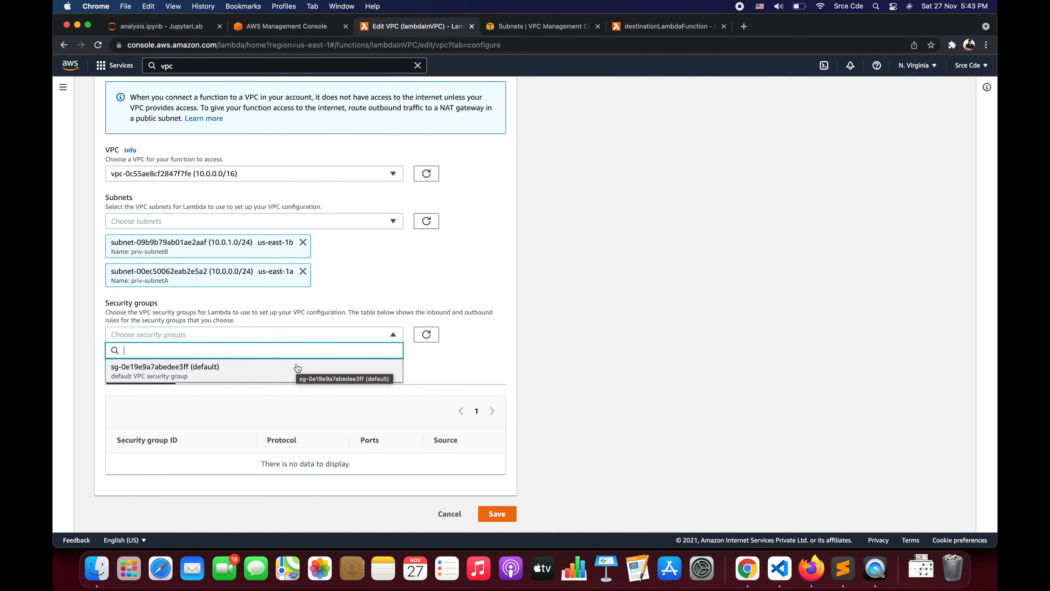
click(276, 373)
scroll(375, 419, down, 1)
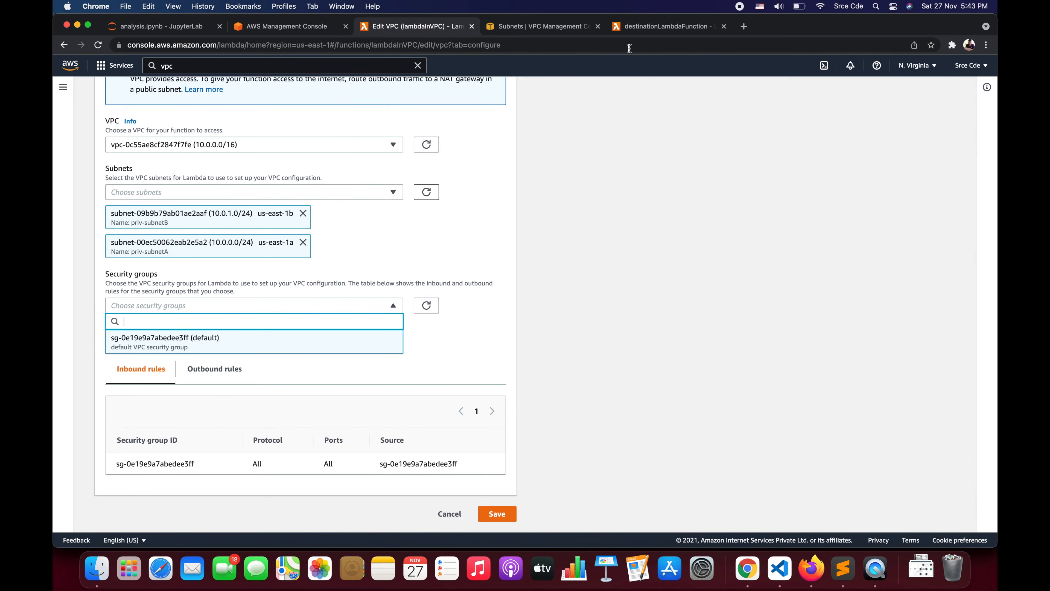
Start a new security group in the VPC console and name it private-vpc-access
click(550, 30)
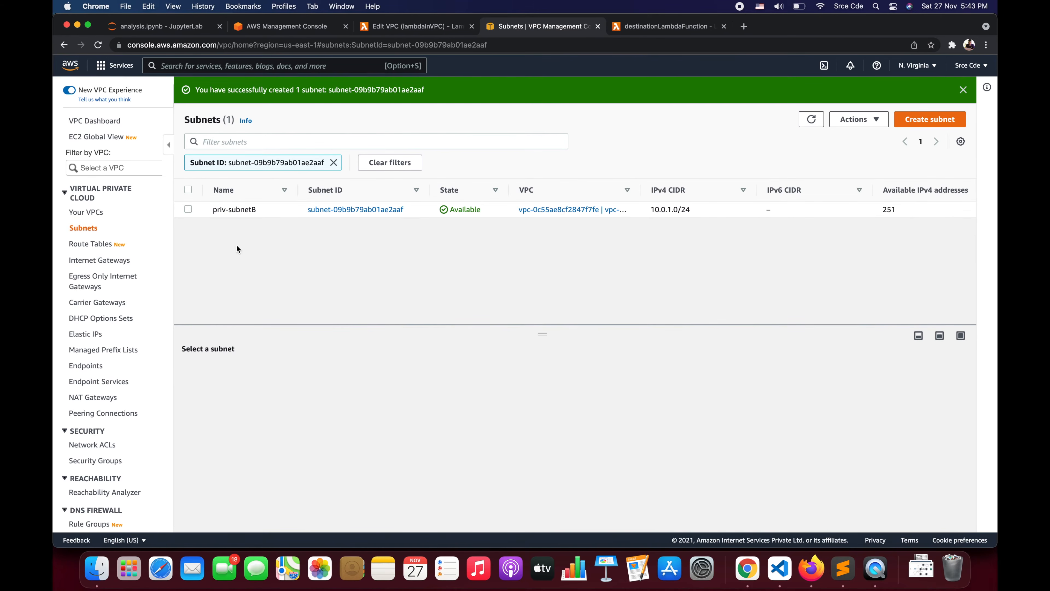
scroll(96, 364, down, 5)
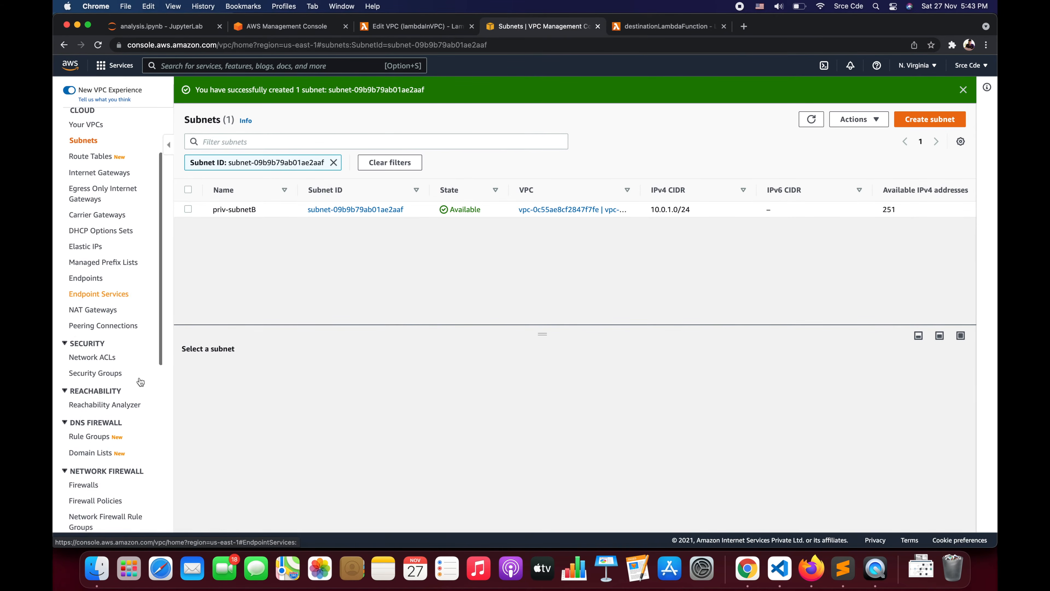
click(95, 368)
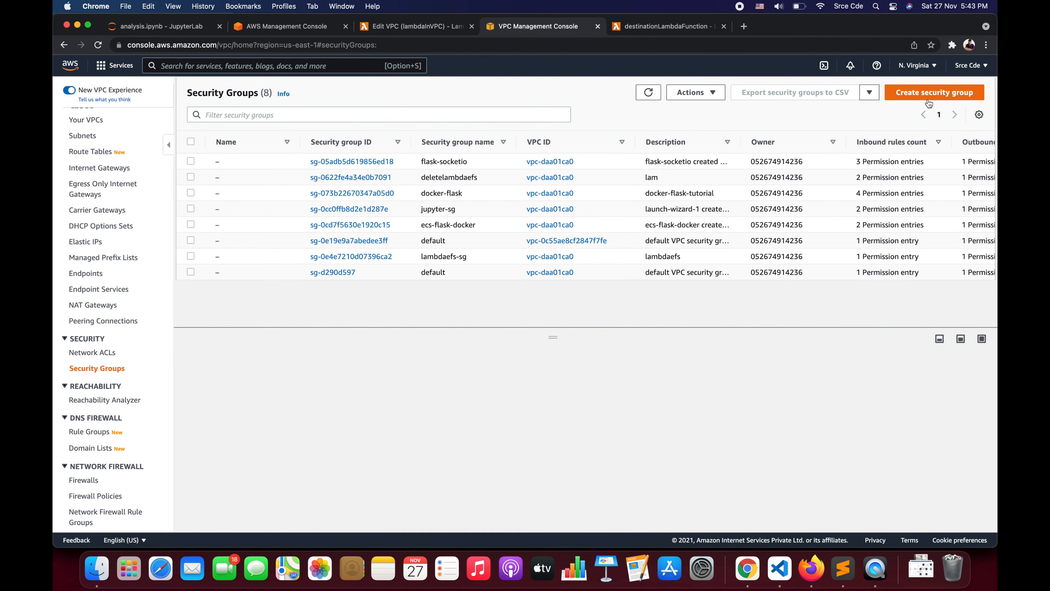
click(927, 98)
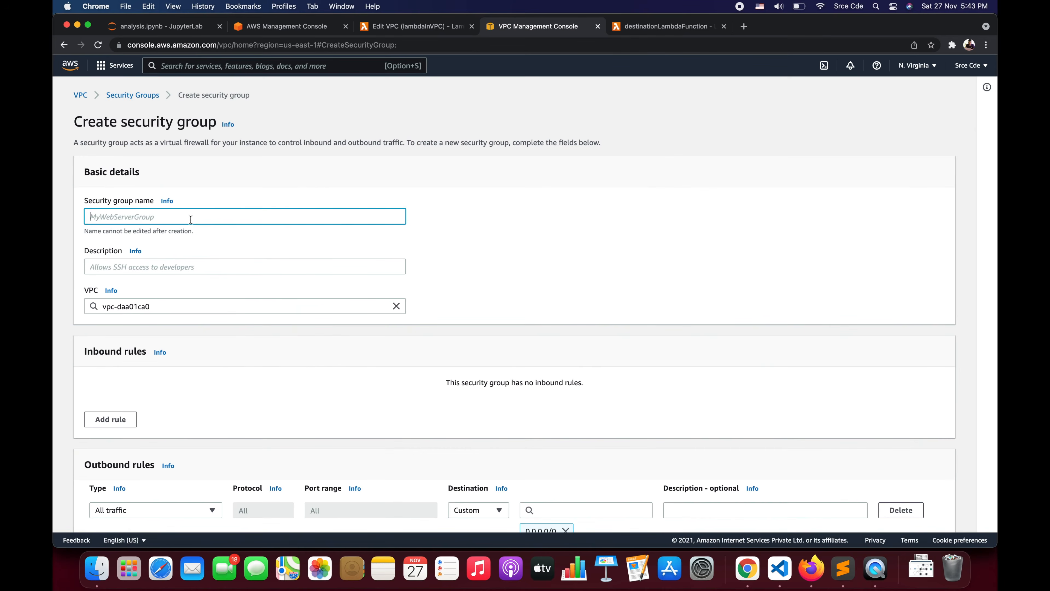
click(191, 219)
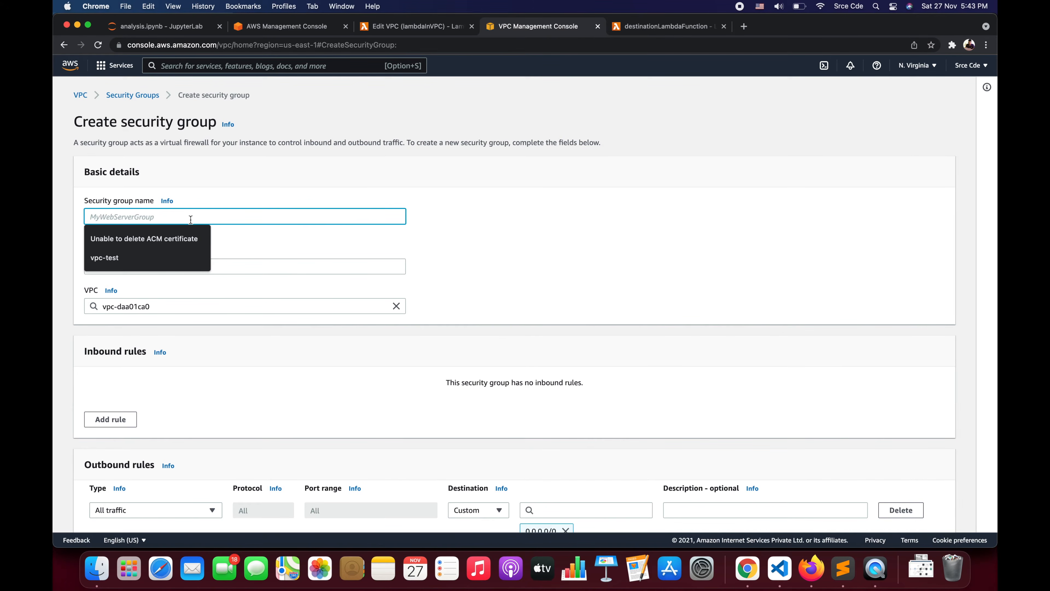
text(private-vpc-access)
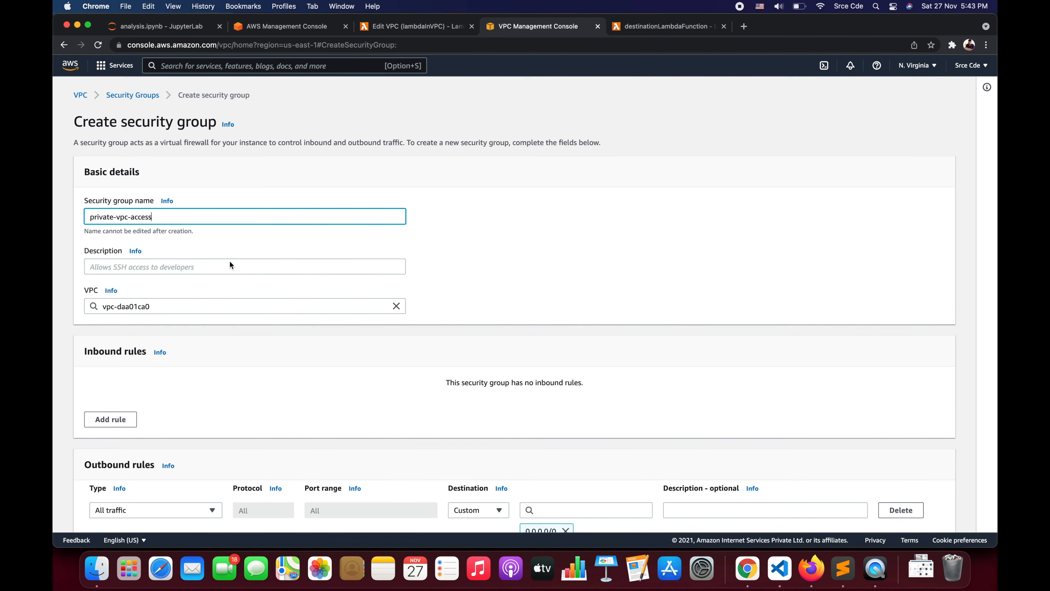
Assign the new security group to vpc-test and try to create it without a description
scroll(233, 280, down, 5)
click(215, 160)
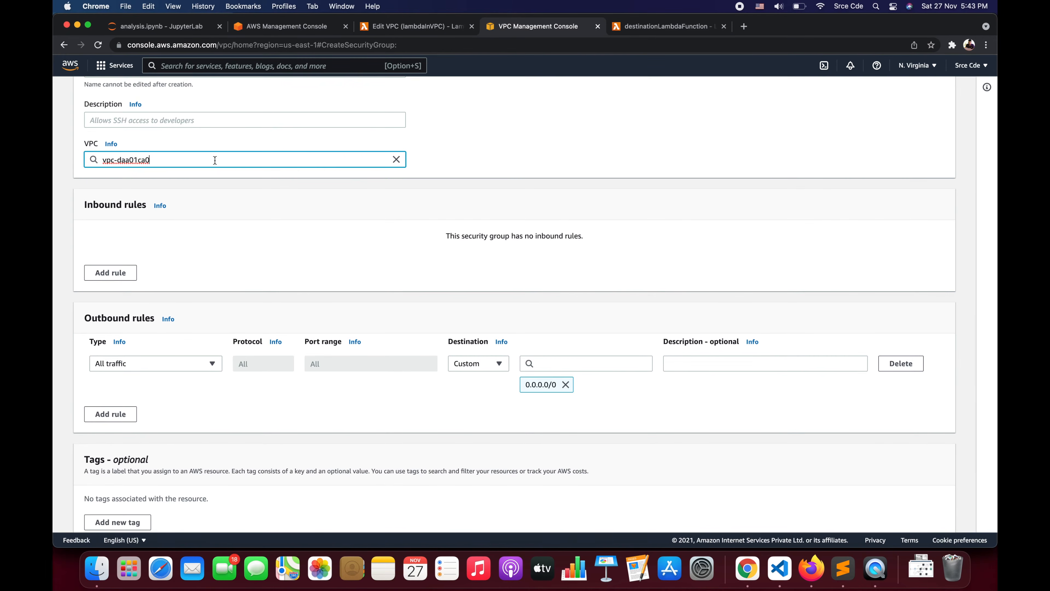
click(215, 160)
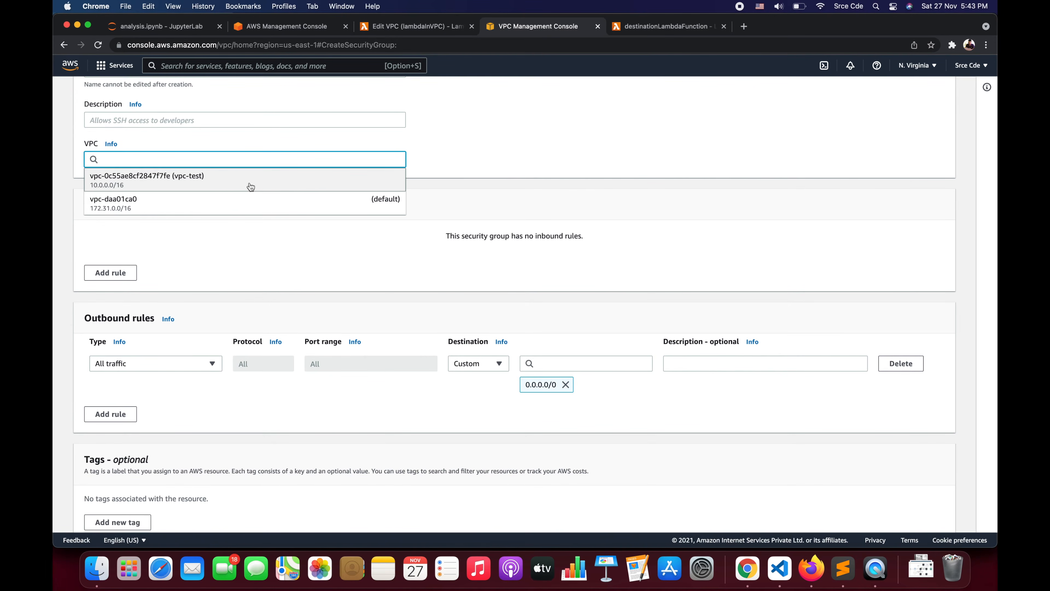
click(188, 185)
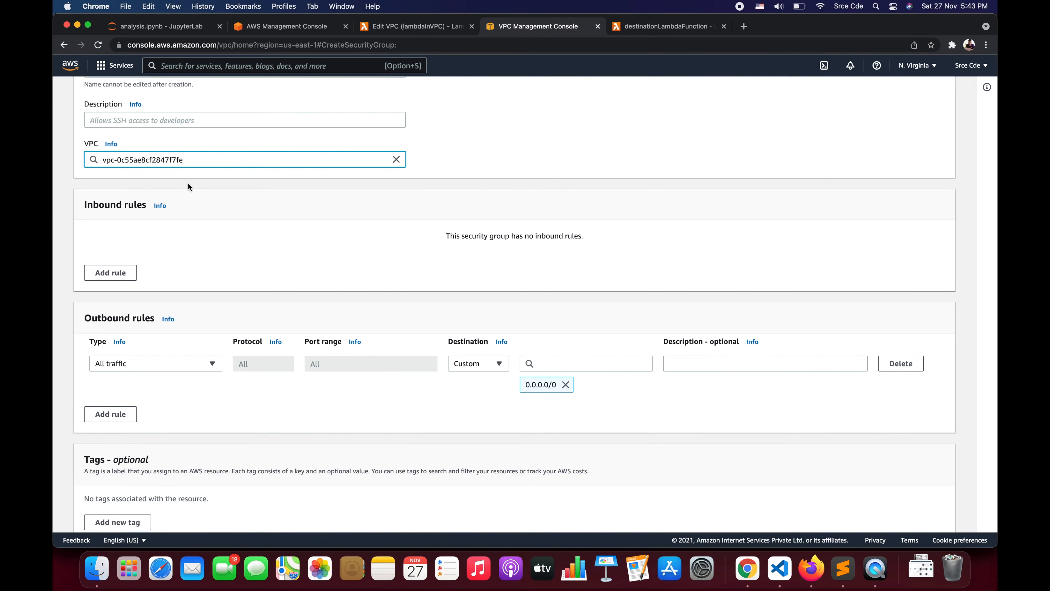
scroll(291, 290, down, 3)
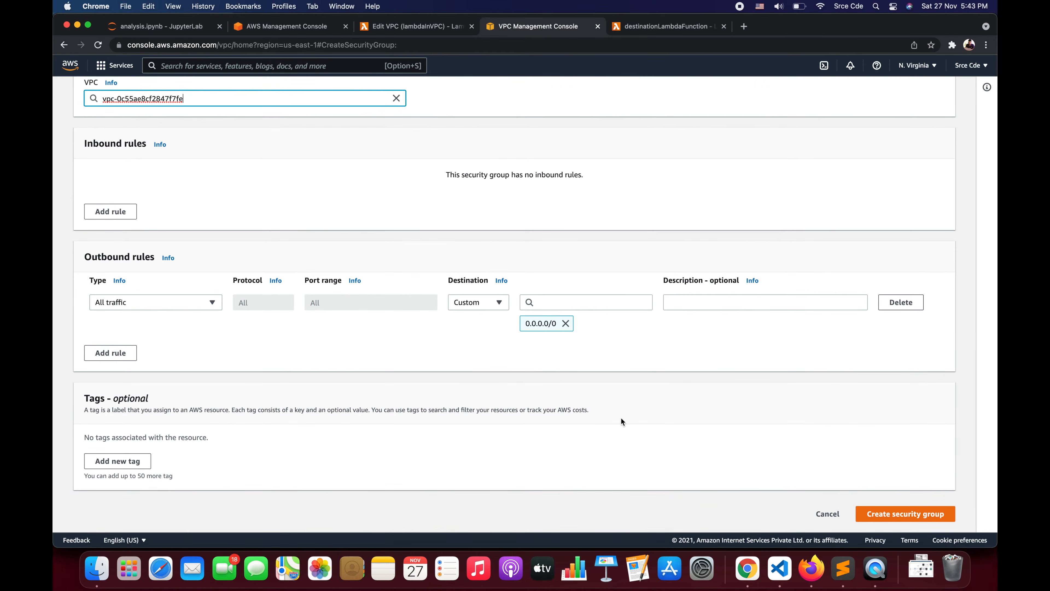
click(931, 513)
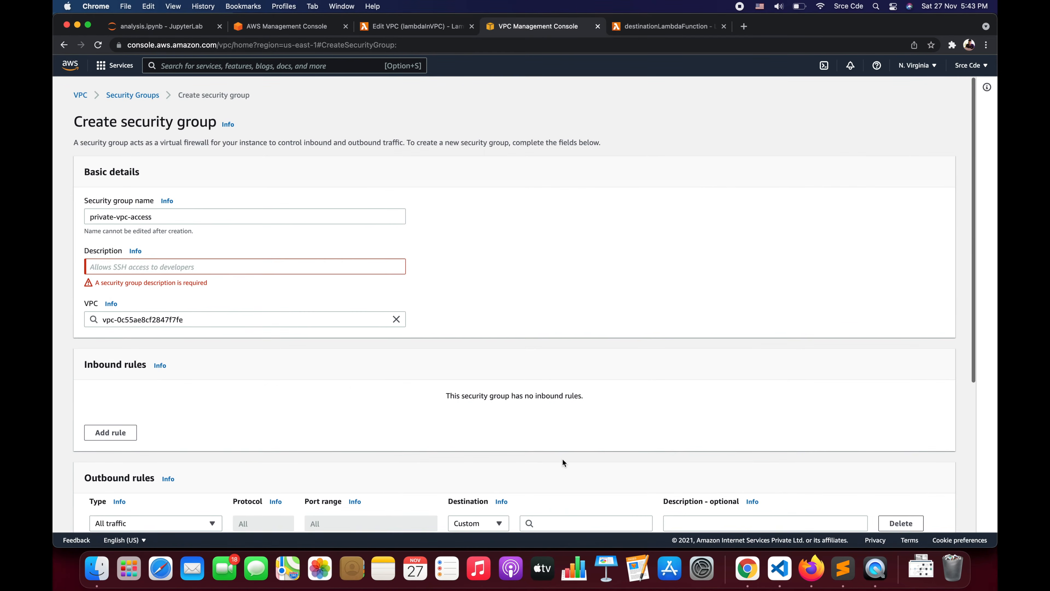
Give the security group the description "private vpc" and create it
click(154, 263)
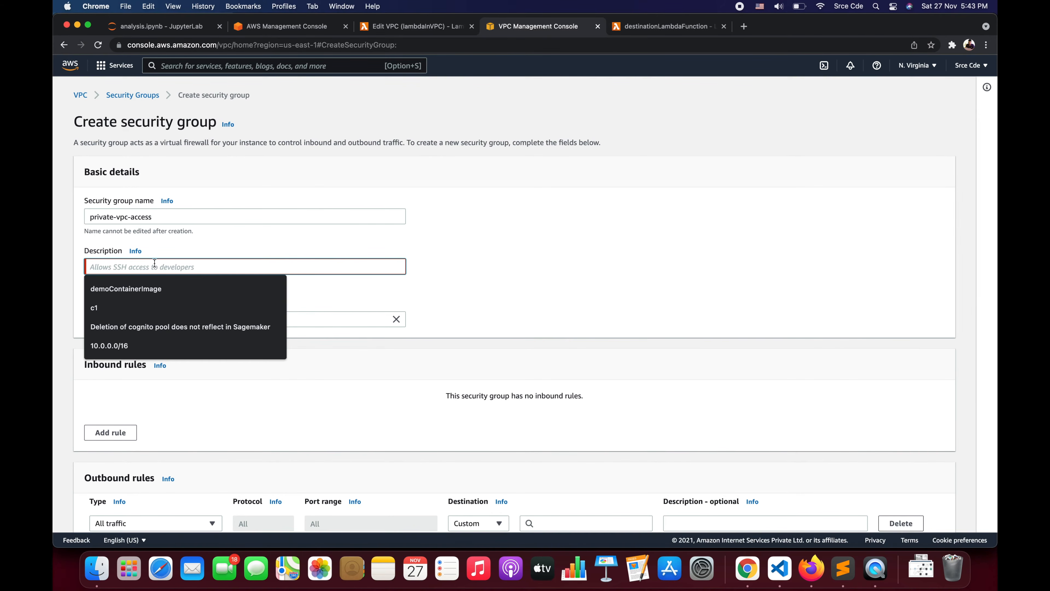
text(private vpc)
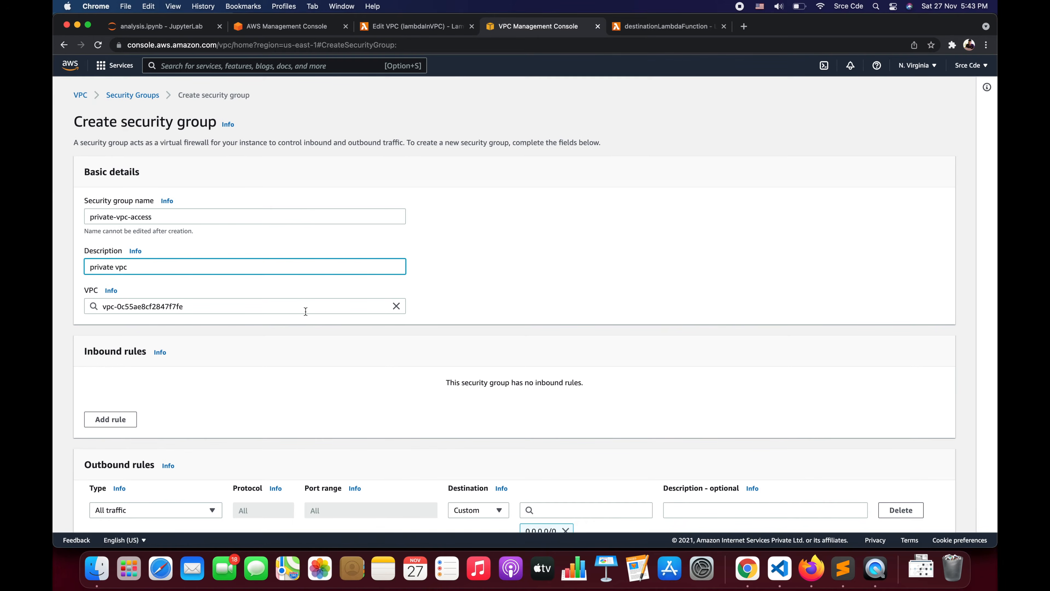
scroll(306, 311, down, 5)
click(906, 514)
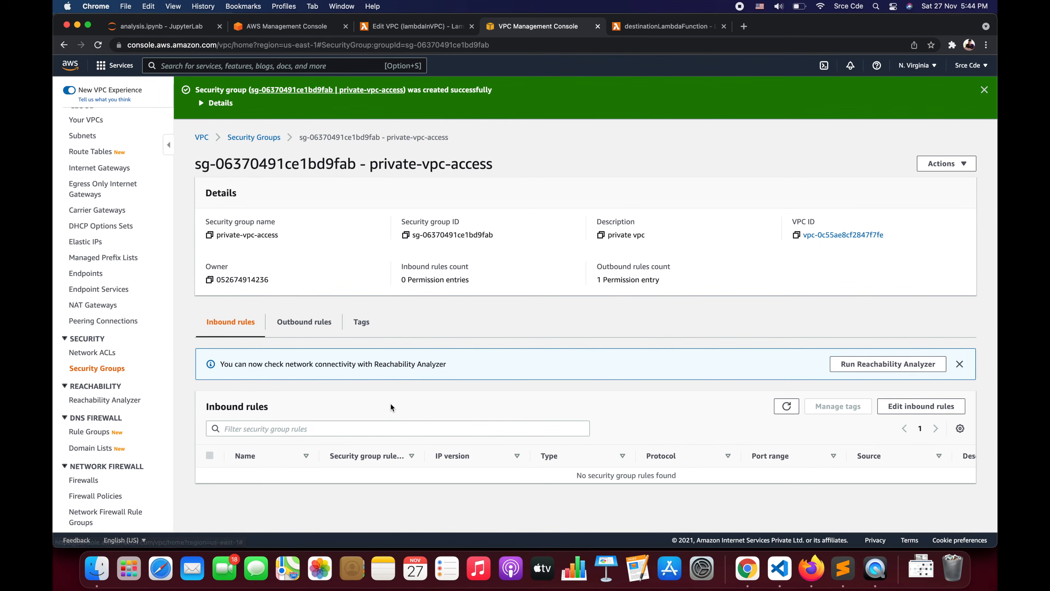
Add an All TCP inbound rule to private-vpc-access with the same security group as its source, and save the rules
click(921, 406)
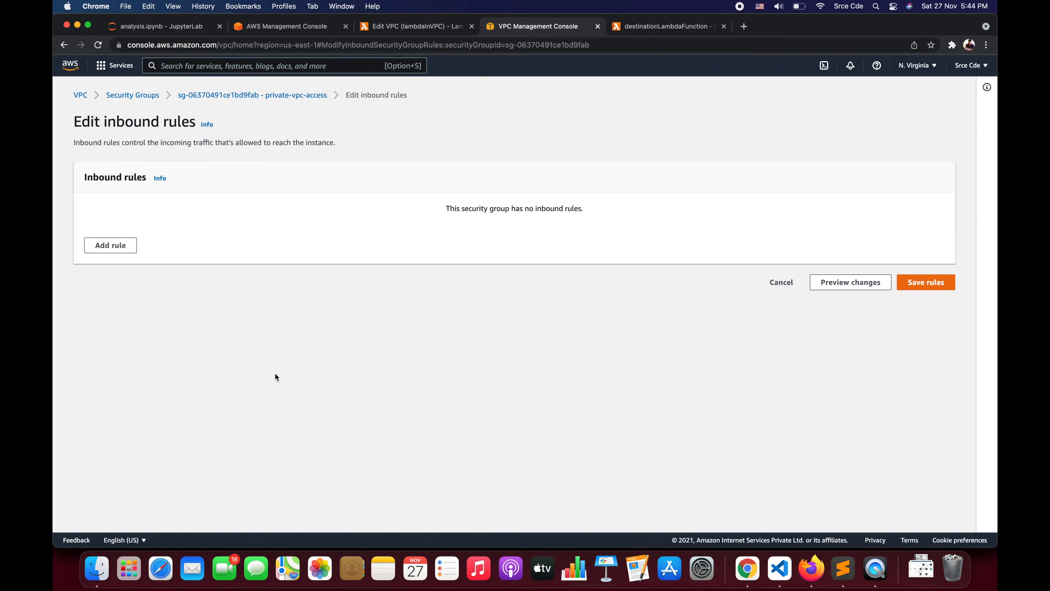
click(109, 249)
click(274, 223)
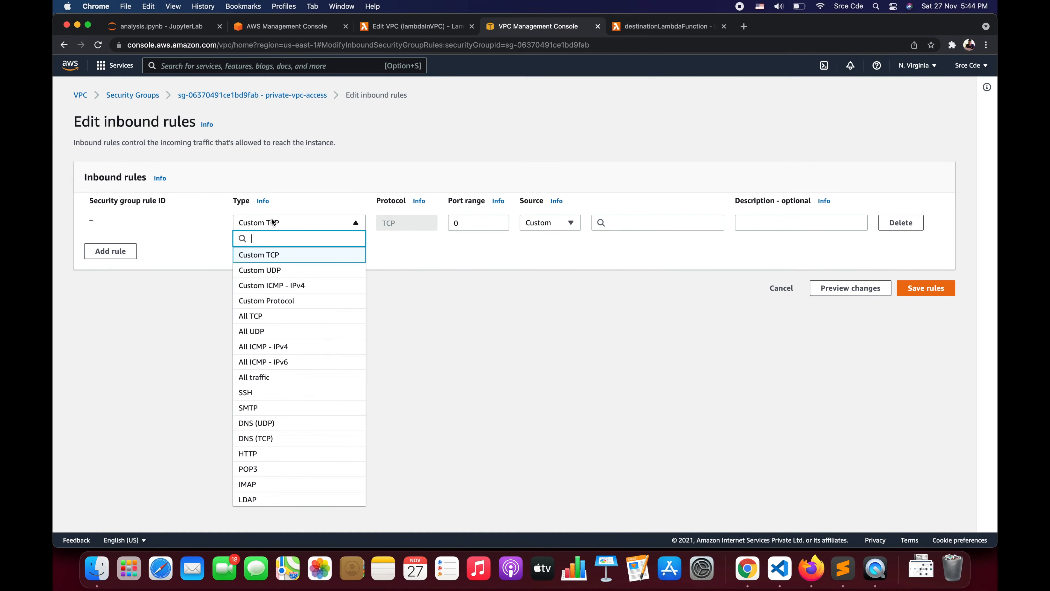
click(317, 311)
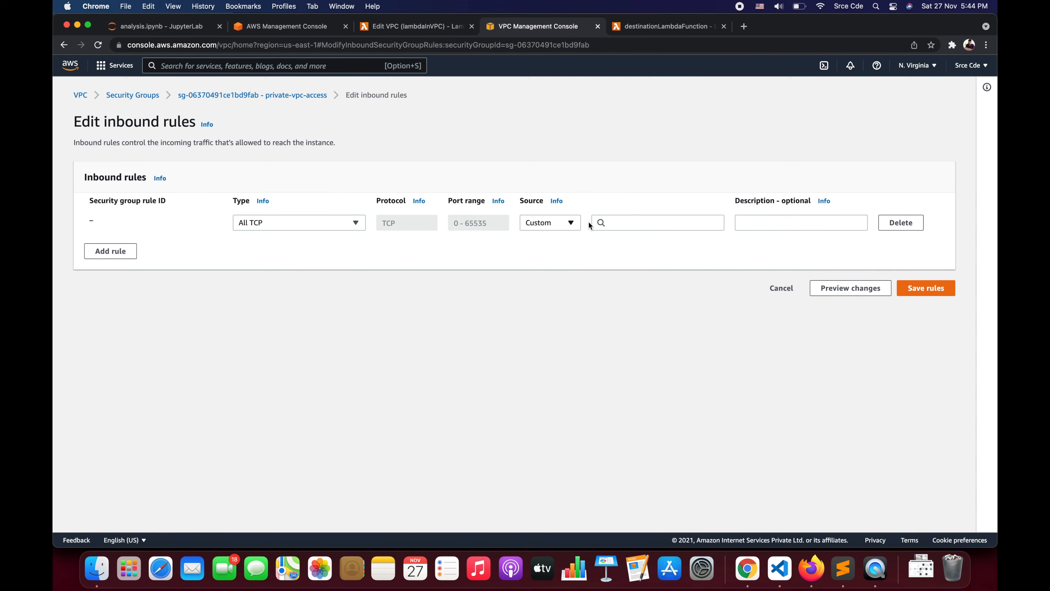
click(623, 223)
text(sg-)
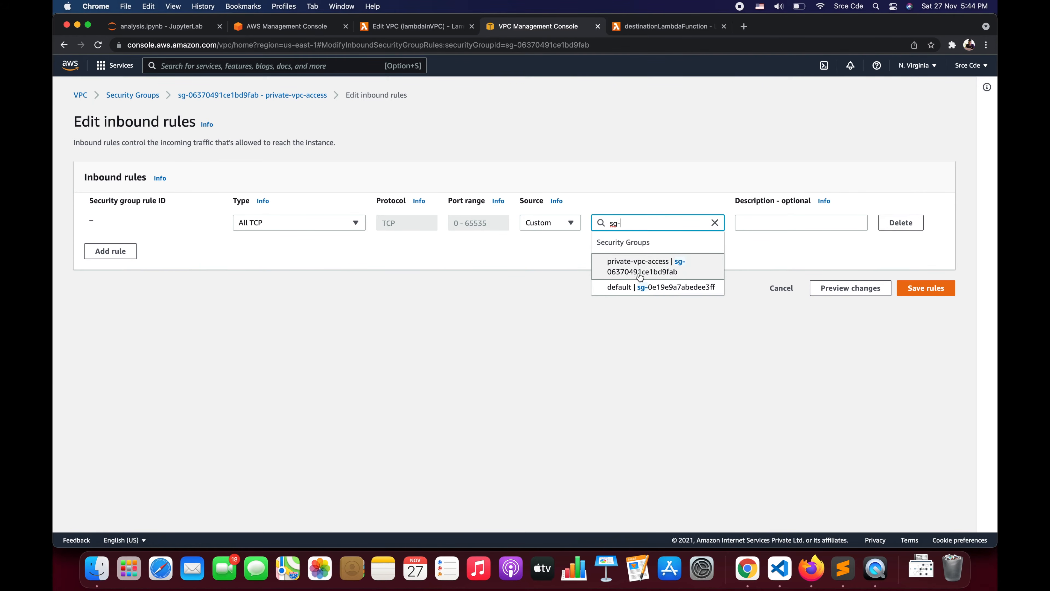
click(669, 273)
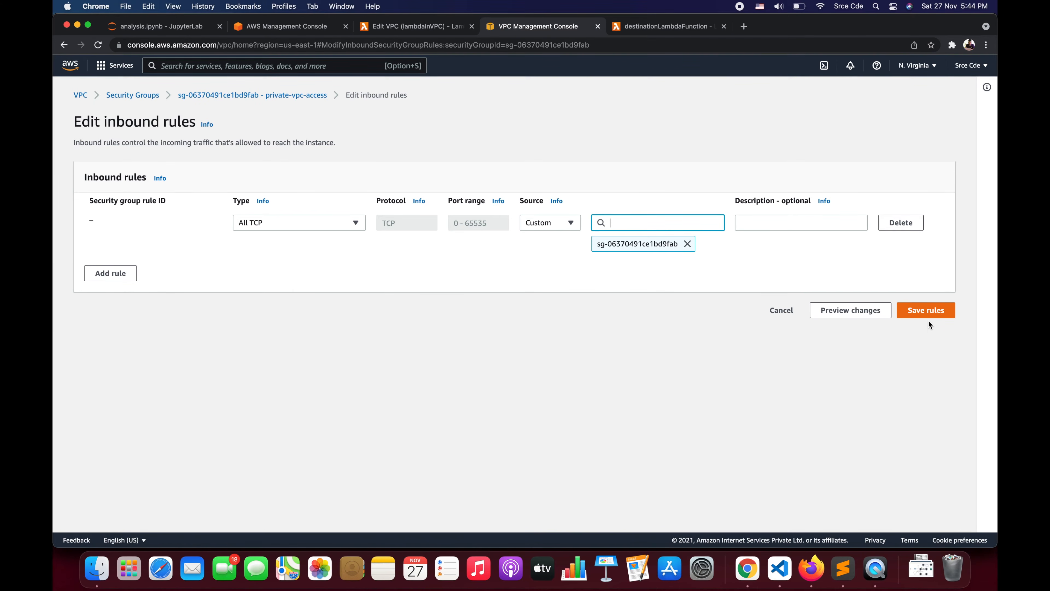
click(930, 312)
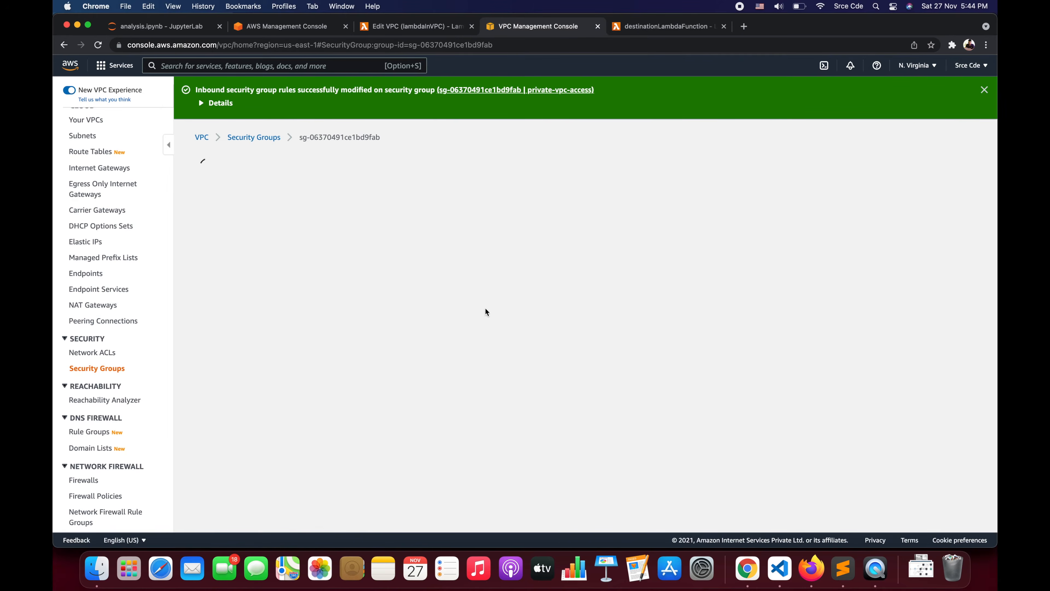
Replace the default security group of lambdaInVPC with private-vpc-access in its VPC settings and save
click(414, 31)
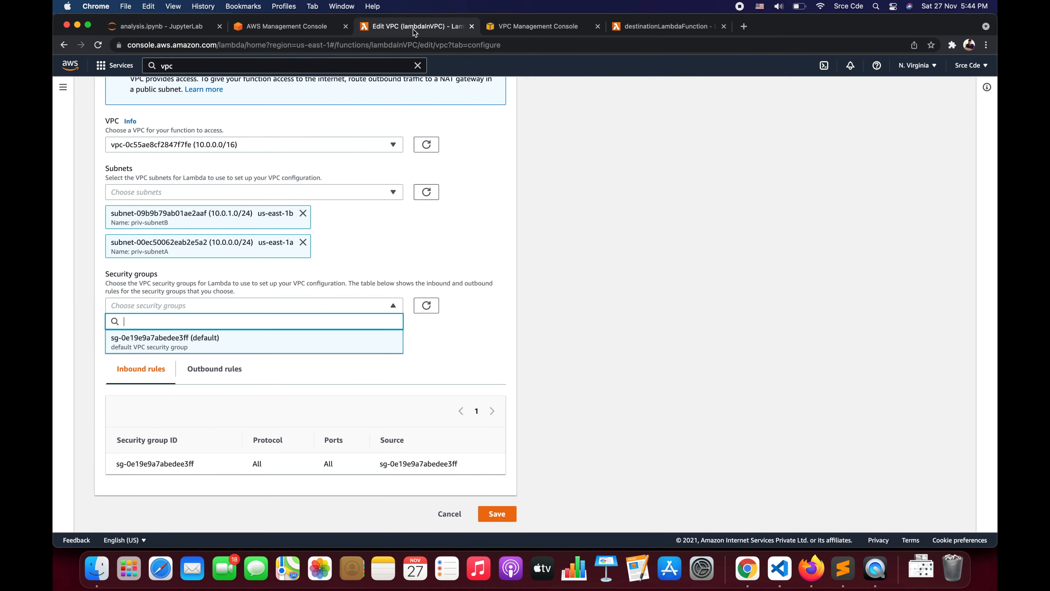
click(426, 305)
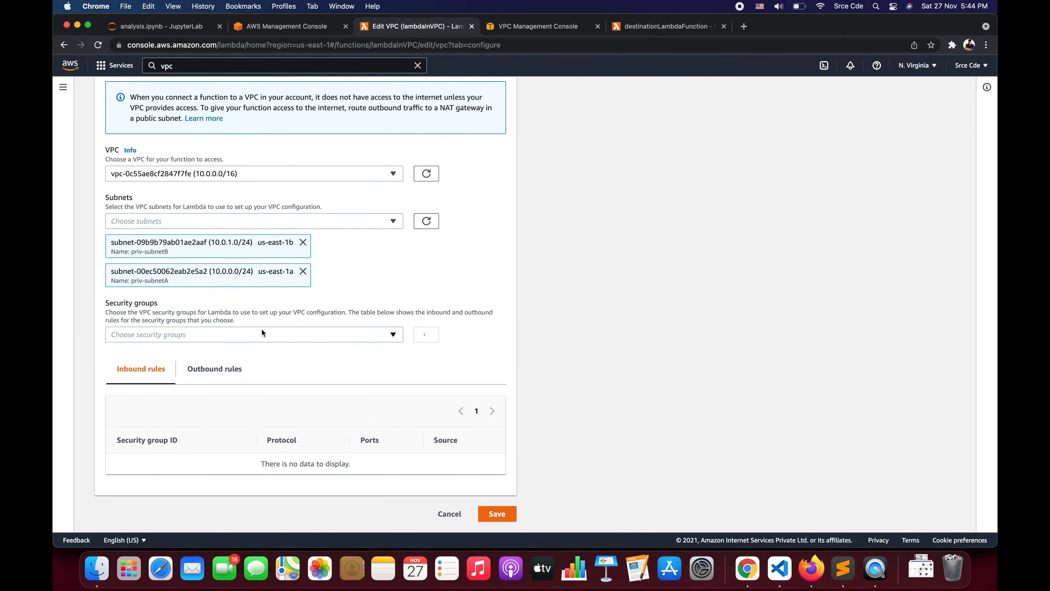
click(242, 309)
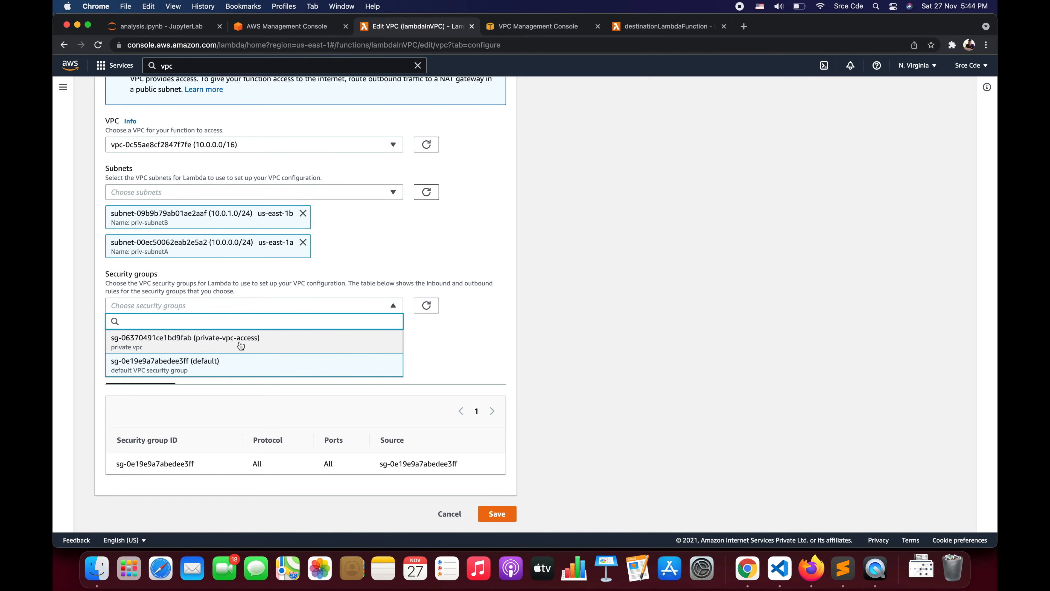
click(266, 348)
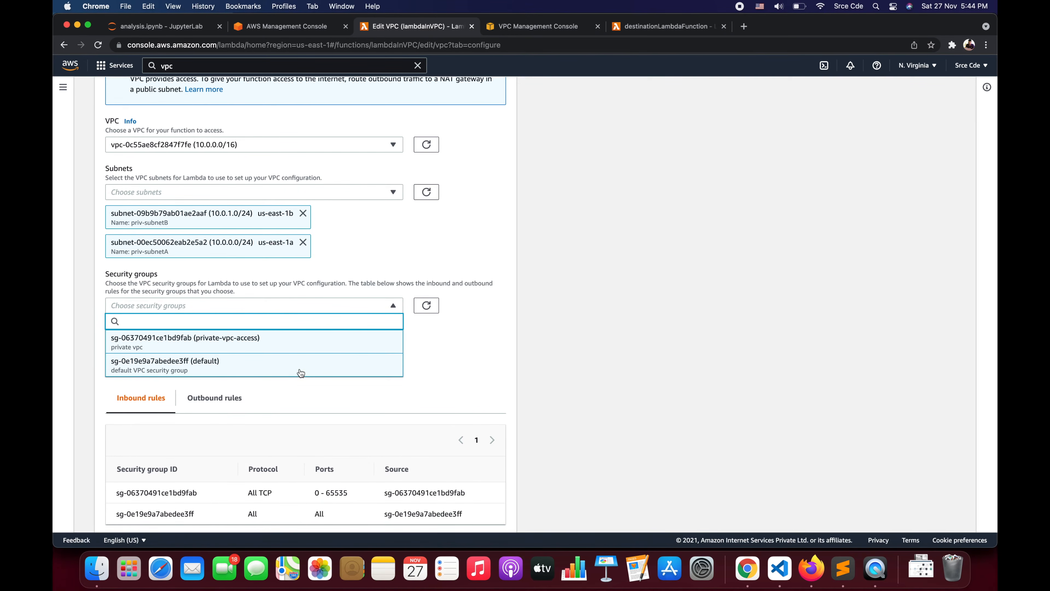
click(473, 365)
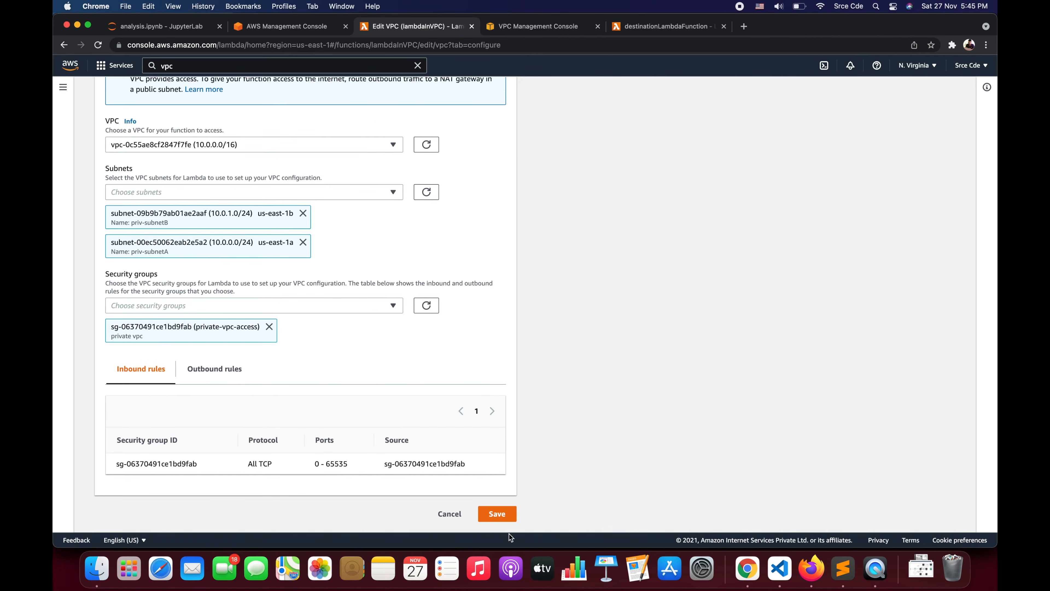
click(498, 515)
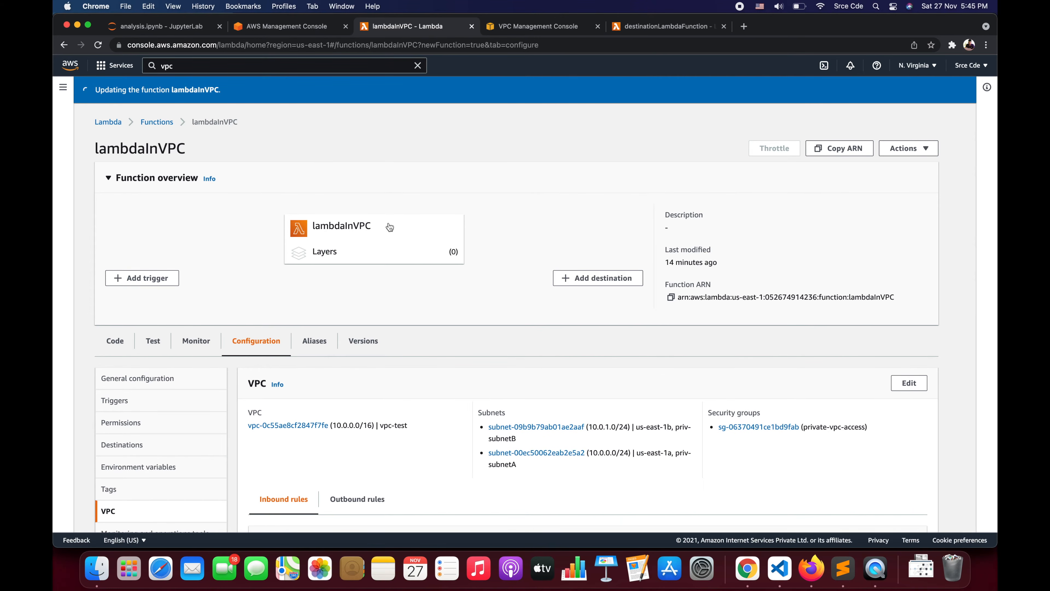
scroll(383, 194, down, 2)
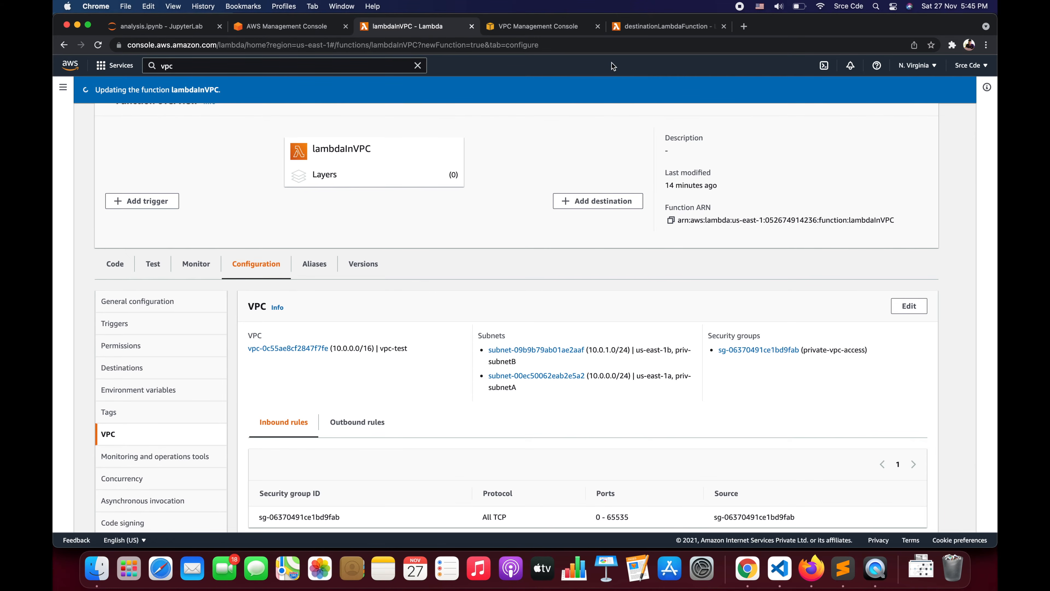
Edit the VPC configuration of destinationLambdaFunction and choose vpc-test as its VPC
click(673, 27)
scroll(253, 269, down, 3)
click(247, 249)
scroll(486, 291, down, 6)
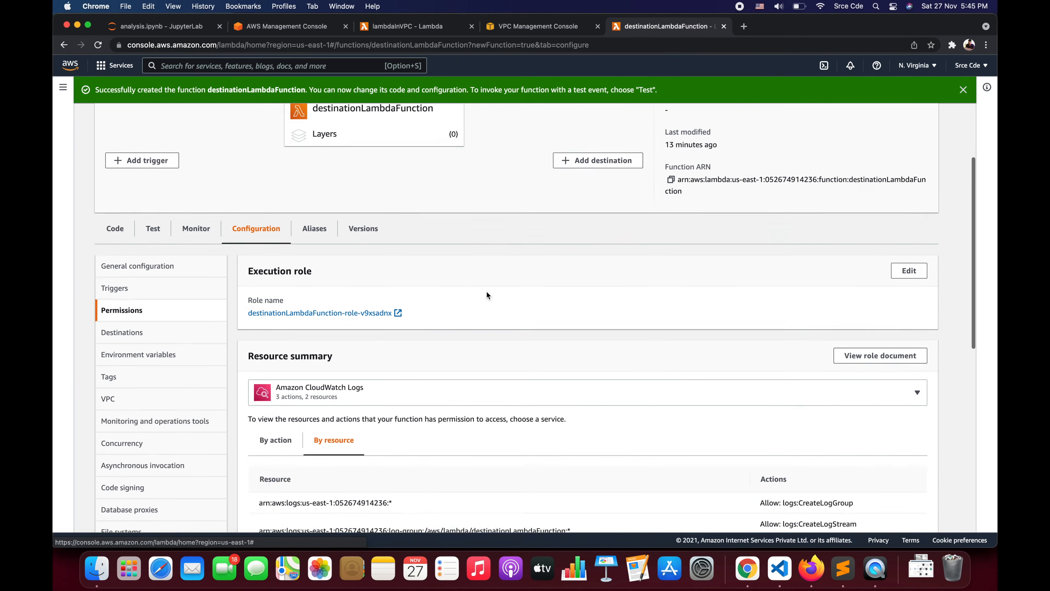
click(118, 261)
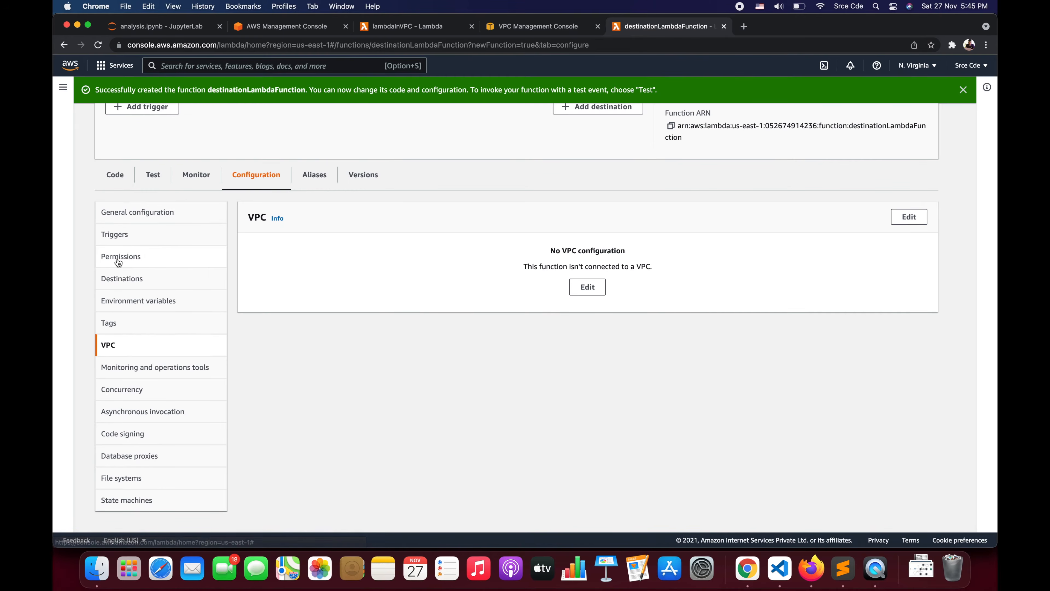
click(583, 288)
click(258, 274)
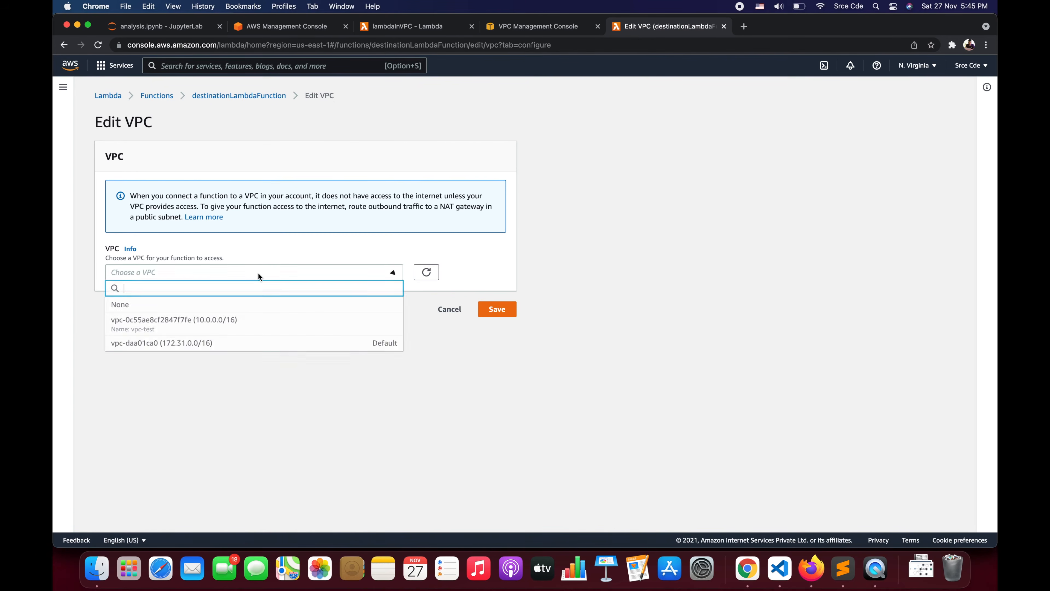
click(250, 323)
scroll(342, 356, down, 2)
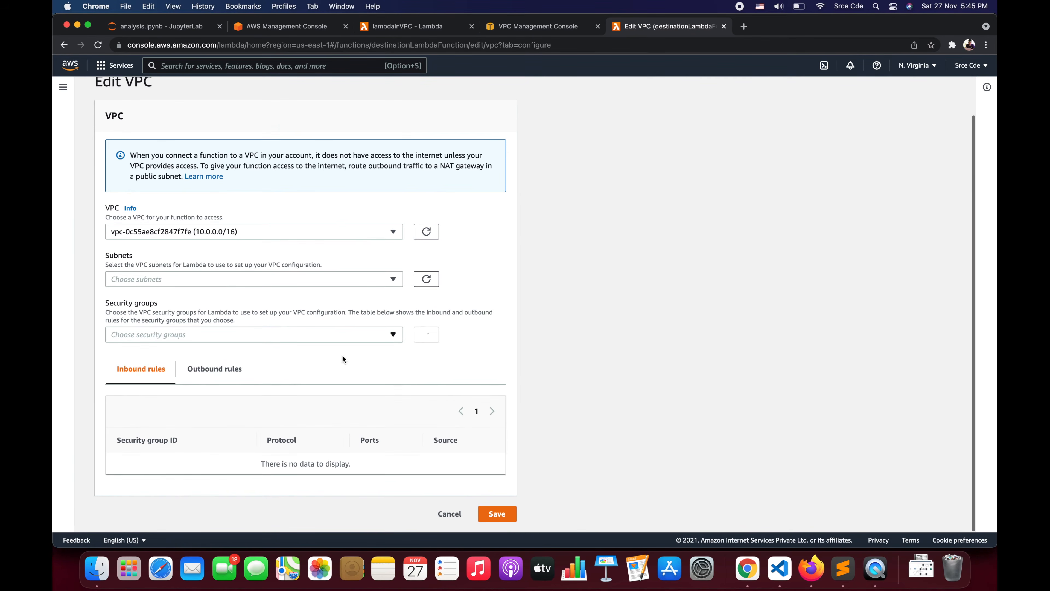
Select priv-subnetB, priv-subnetA and the private-vpc-access security group for destinationLambdaFunction and try to save
click(216, 279)
click(198, 311)
click(199, 334)
click(222, 396)
click(233, 430)
scroll(488, 415, down, 3)
click(503, 518)
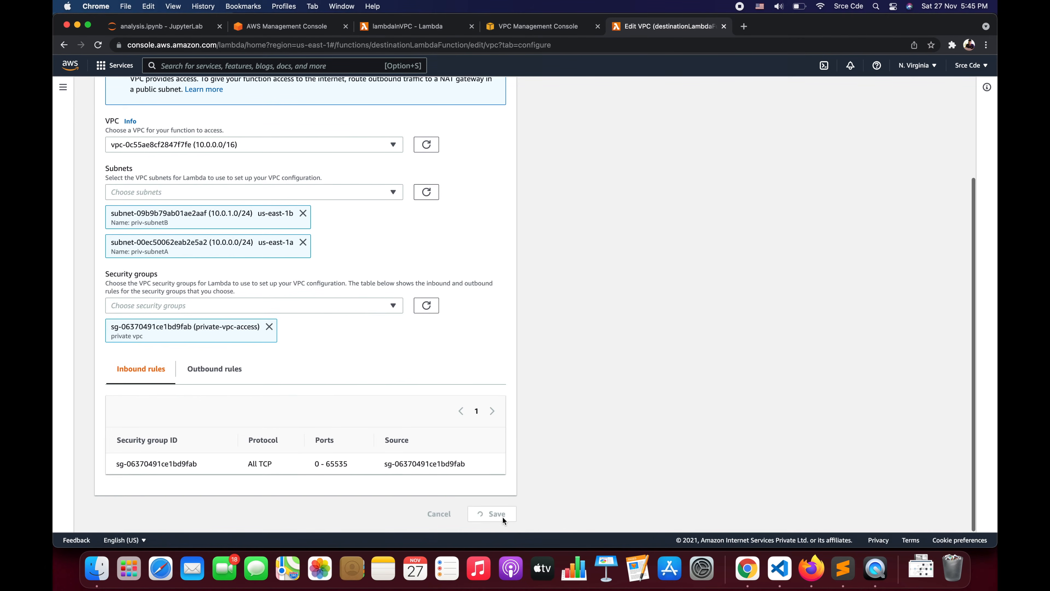
scroll(118, 494, down, 2)
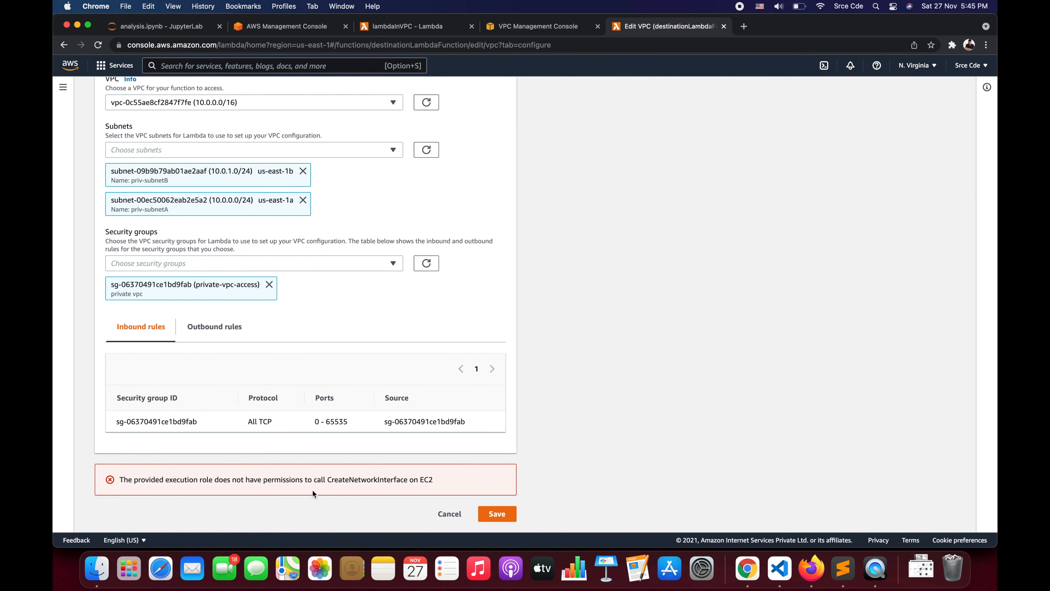
scroll(586, 316, up, 5)
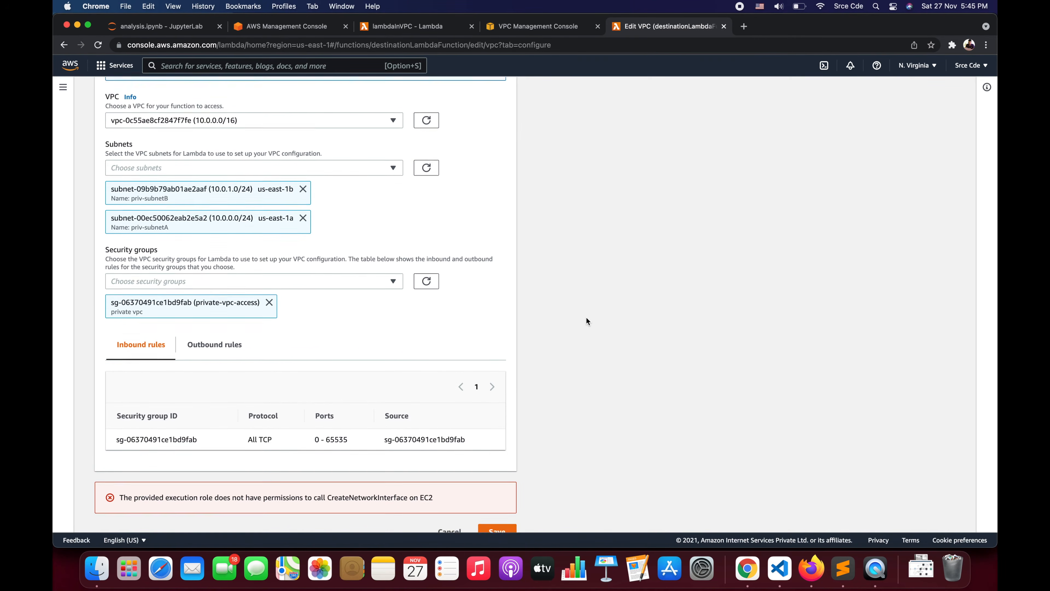
Return to destinationLambdaFunction's permissions configuration and open its execution role in IAM
click(239, 95)
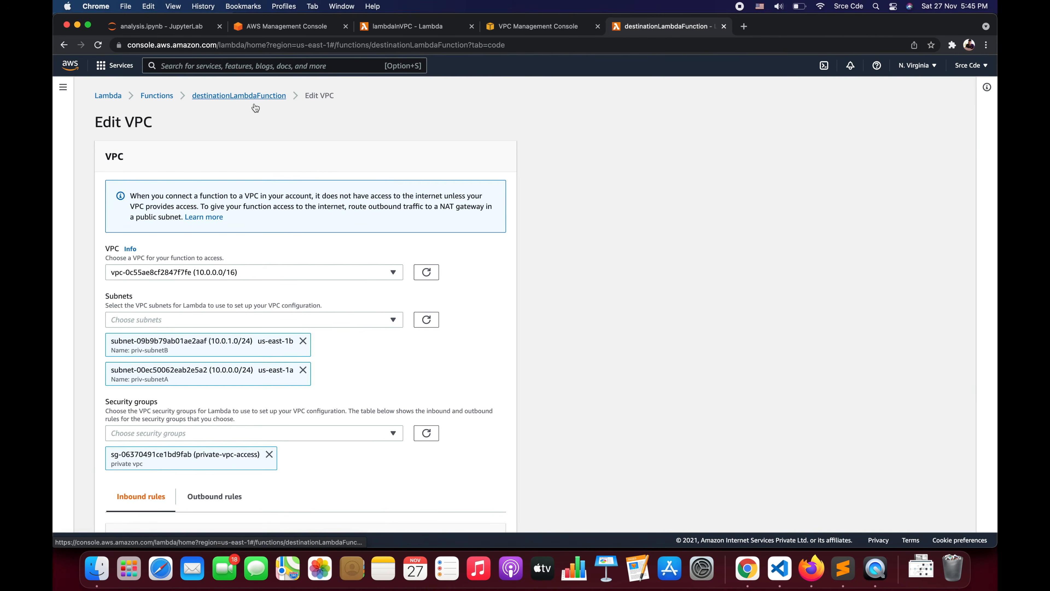
click(246, 329)
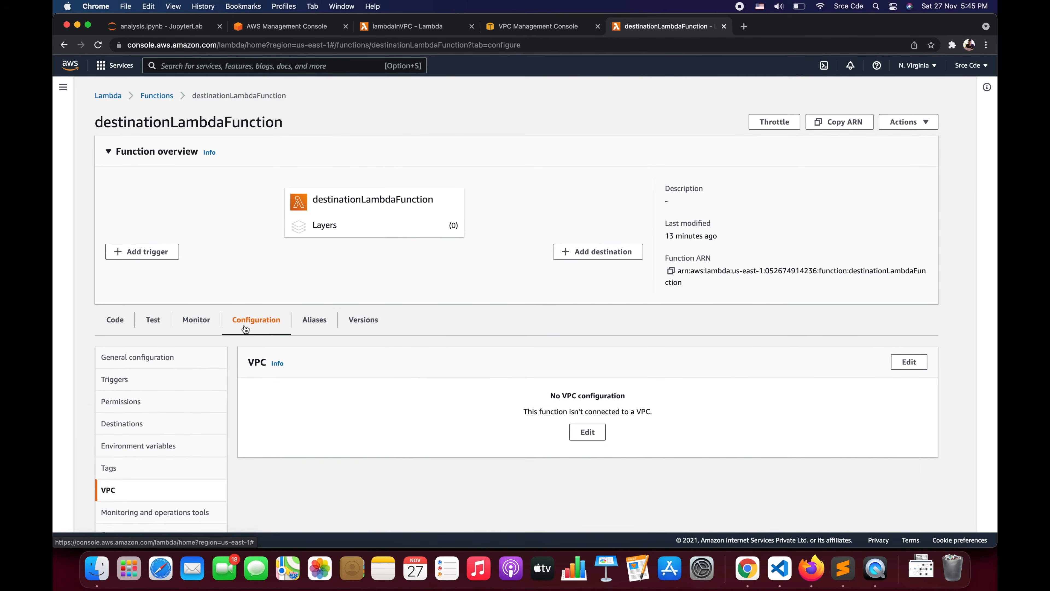
click(118, 404)
super+click(369, 404)
click(801, 29)
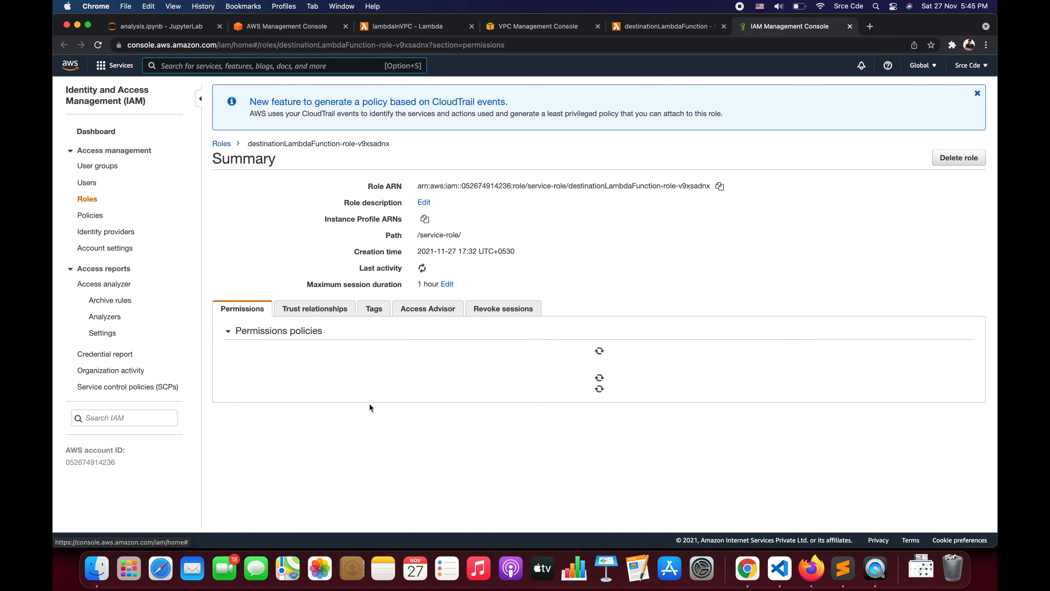
Start attaching a policy to the execution role and filter the policies by "awslambdavpc"
click(373, 399)
text(awslambdaacc)
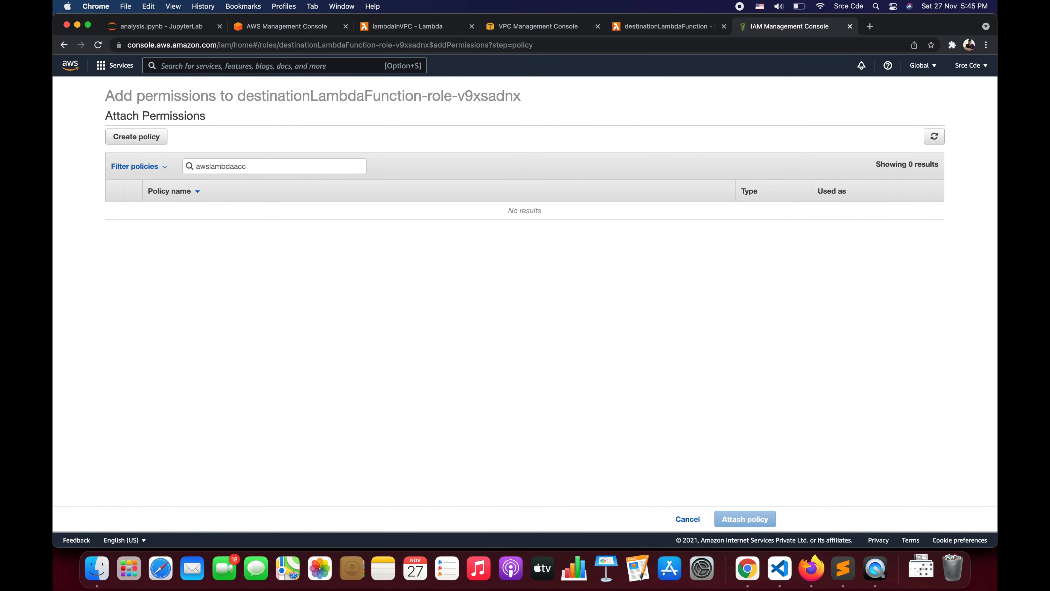
key(BackSpace)
text(cce\)
key(BackSpace)
key(BackSpace)
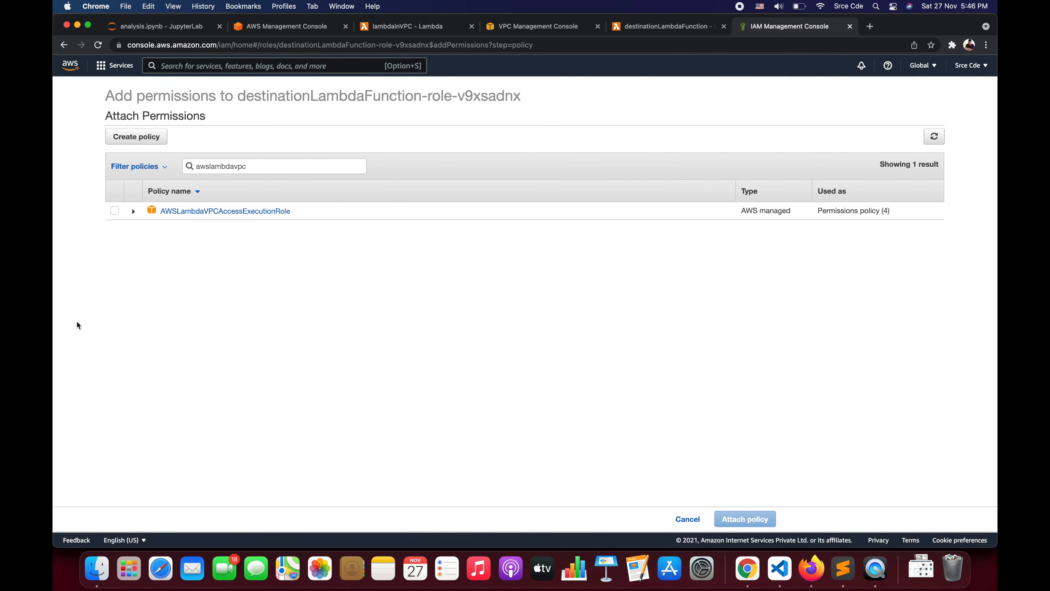
Select AWSLambdaVPCAccessExecutionRole, review its network interface permissions in the policy JSON, and attach it to the role
click(115, 211)
click(133, 211)
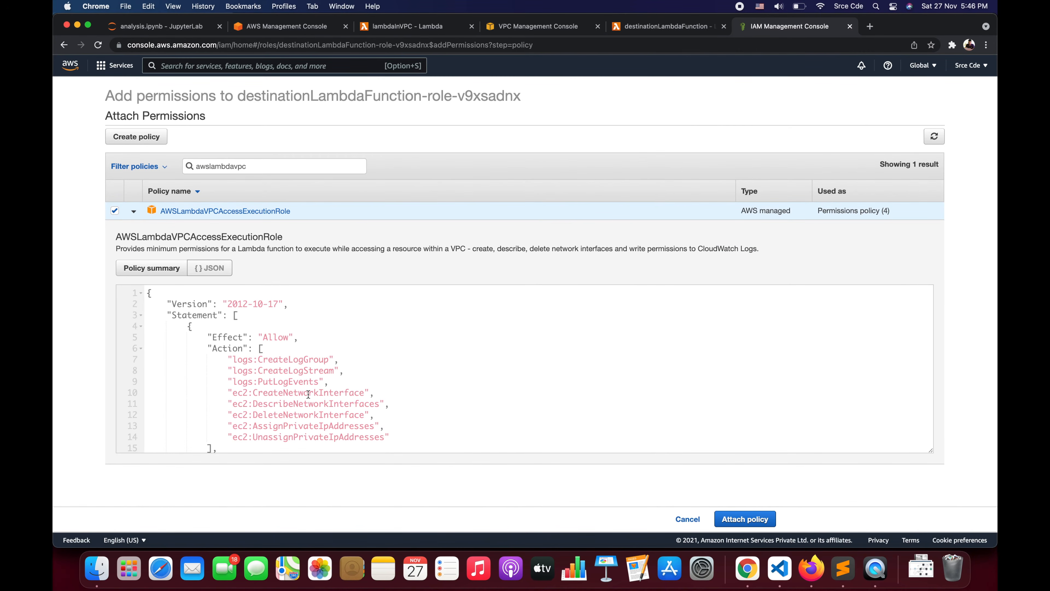
double_click(286, 406)
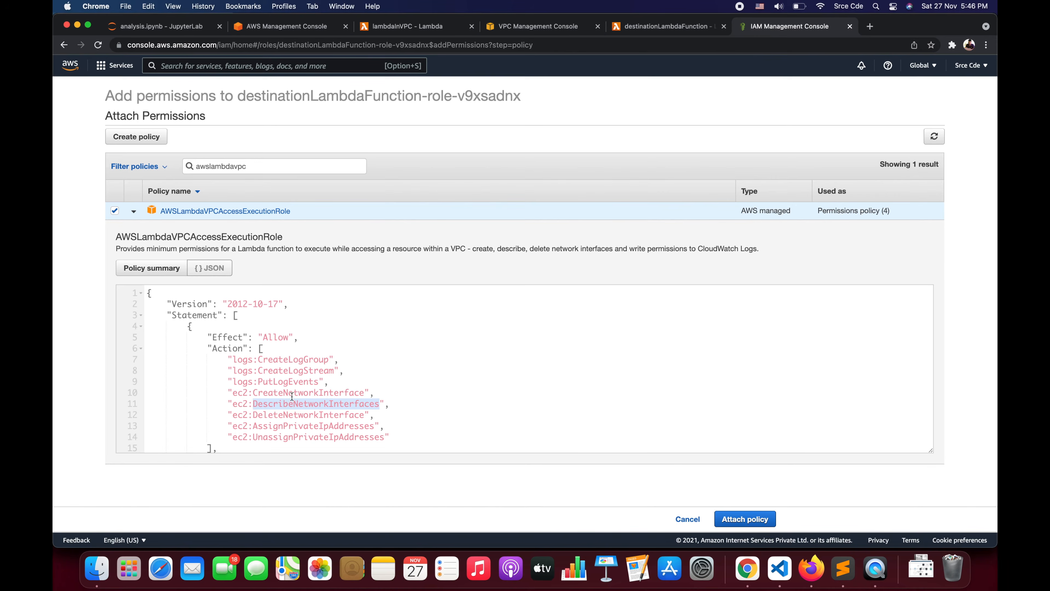
double_click(275, 393)
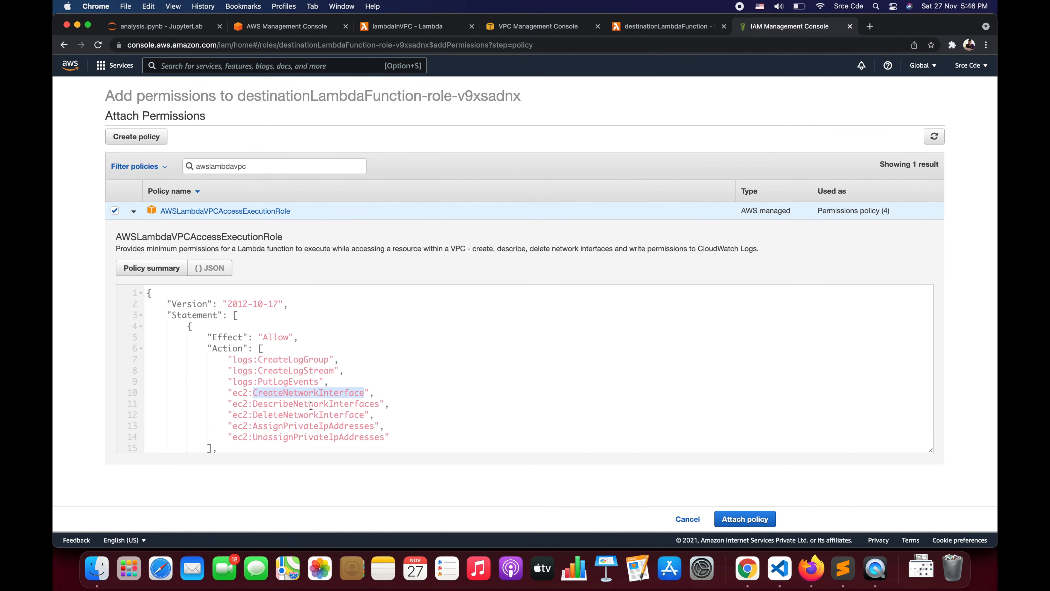
scroll(455, 409, down, 2)
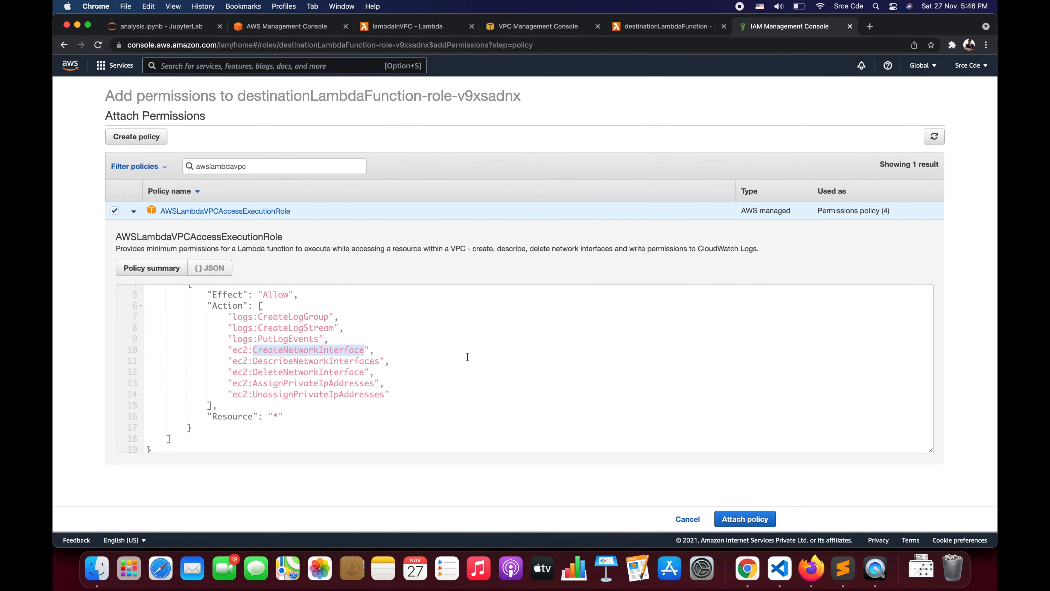
click(749, 519)
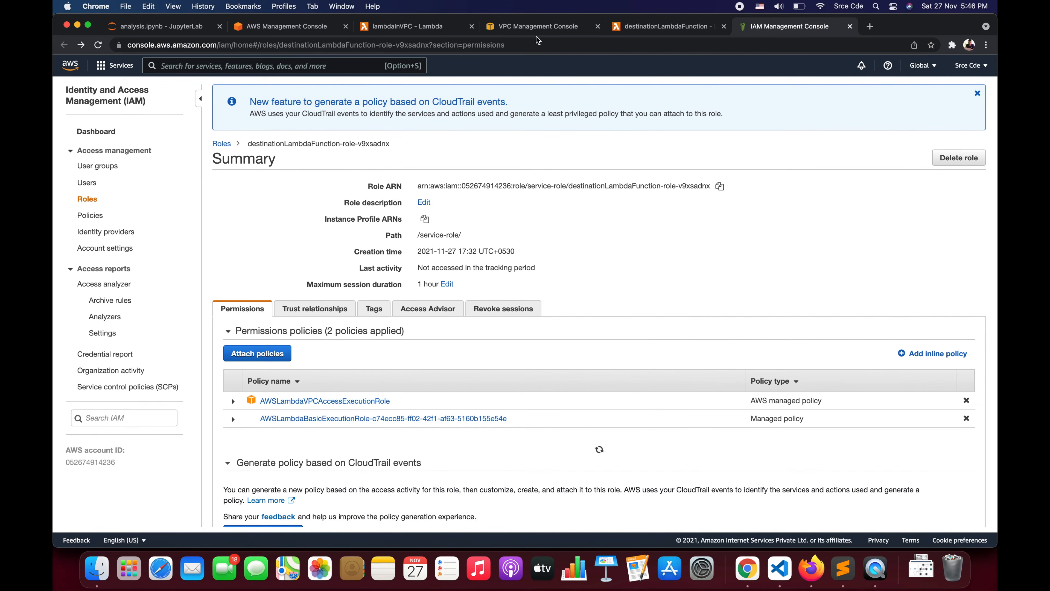
Return to destinationLambdaFunction's VPC configuration, start editing it and choose the vpc-test VPC, vpc-0c55ae8cf2847f7fe (10.0.0.0/16)
click(522, 28)
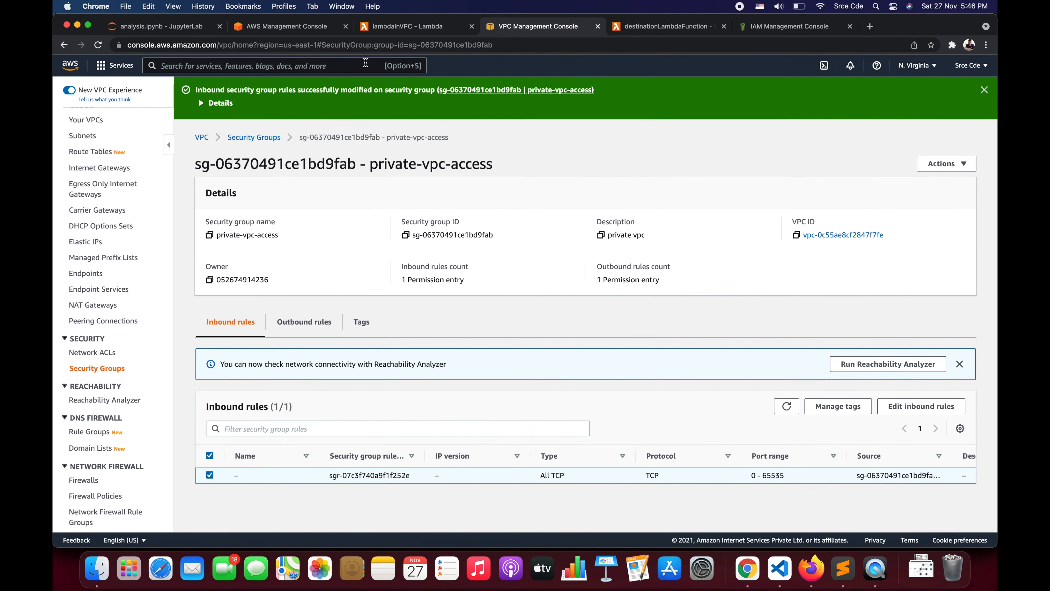
click(668, 28)
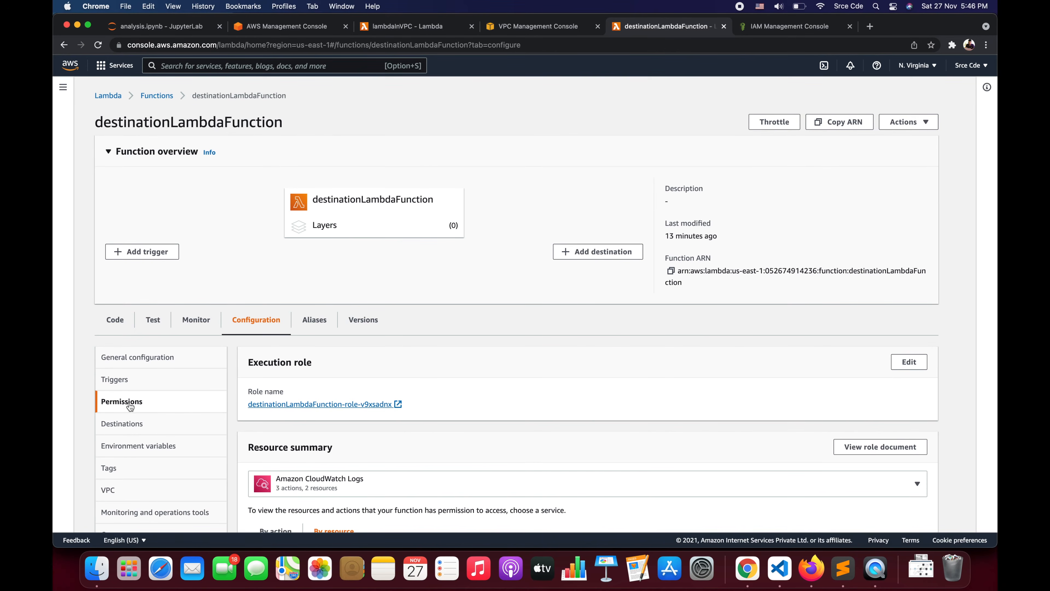
click(112, 492)
scroll(108, 455, down, 4)
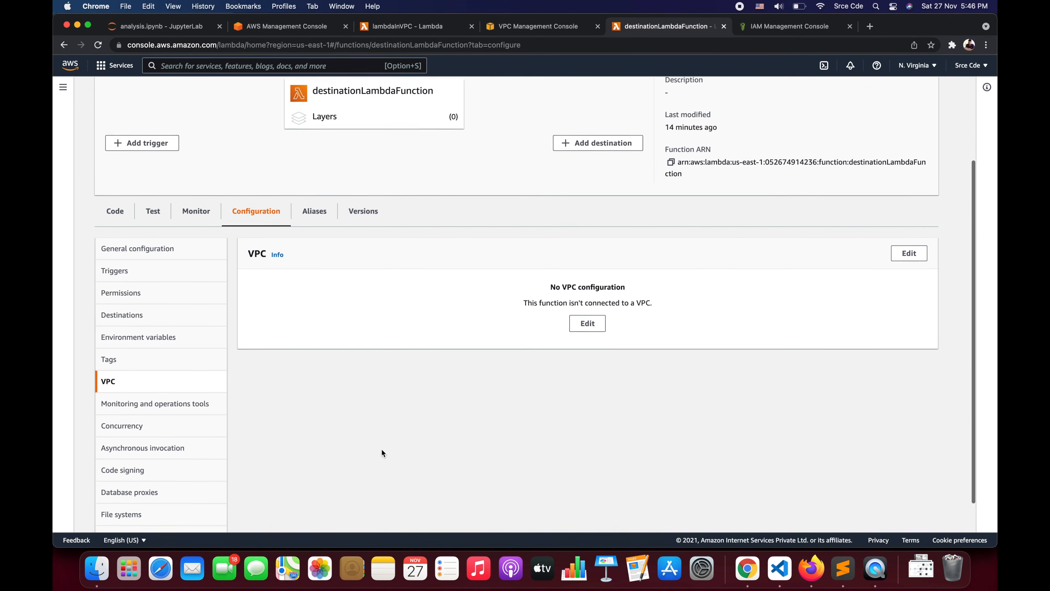
click(585, 287)
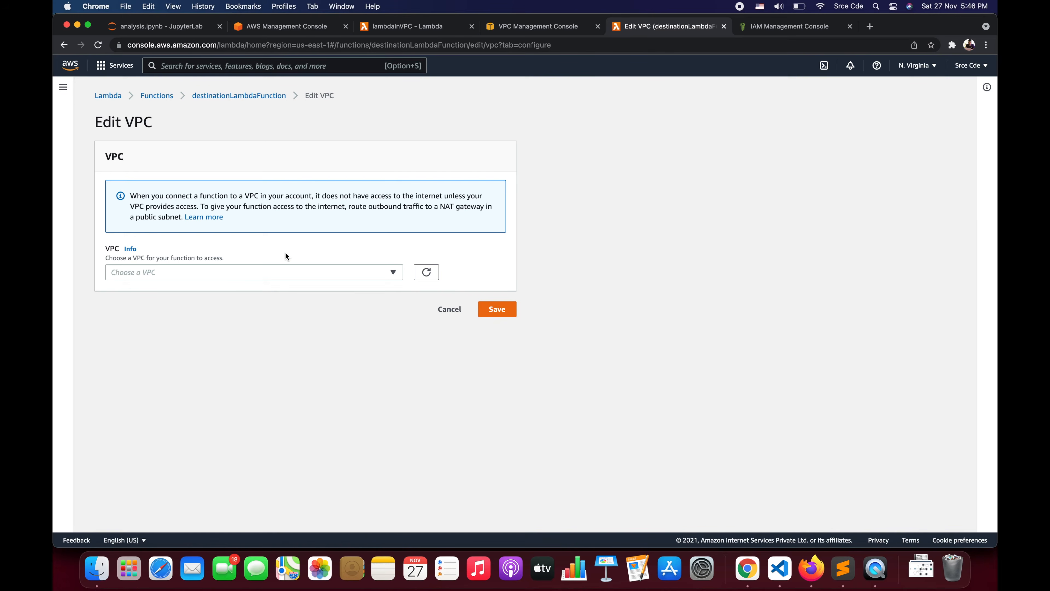
click(285, 271)
click(267, 321)
Select priv-subnetB, priv-subnetA and the private-vpc-access security group for the function, and save the VPC configuration
scroll(292, 387, down, 1)
scroll(273, 344, up, 1)
click(233, 319)
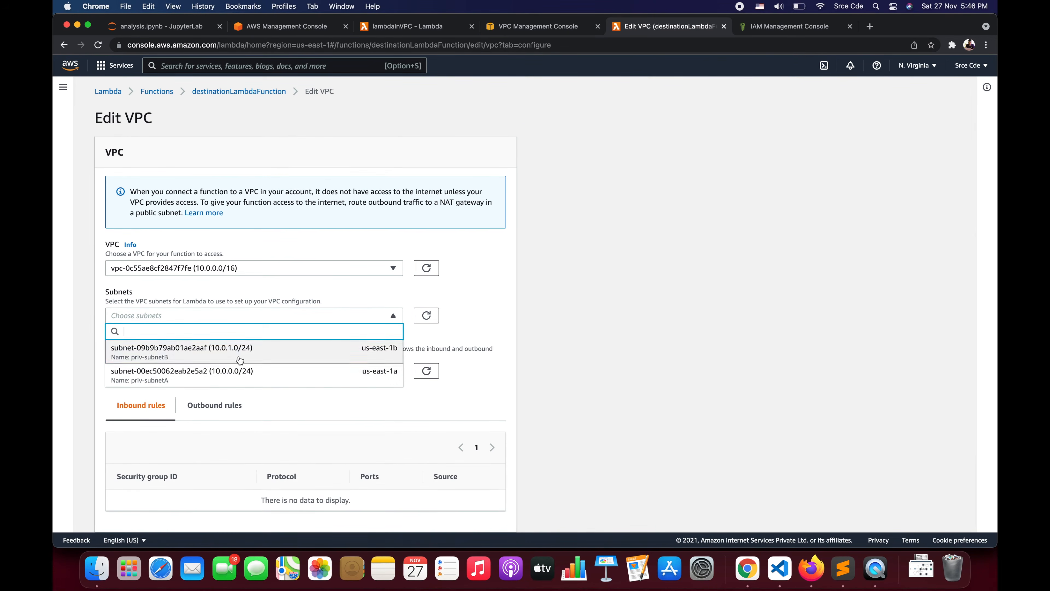
click(240, 375)
scroll(289, 352, down, 2)
click(320, 330)
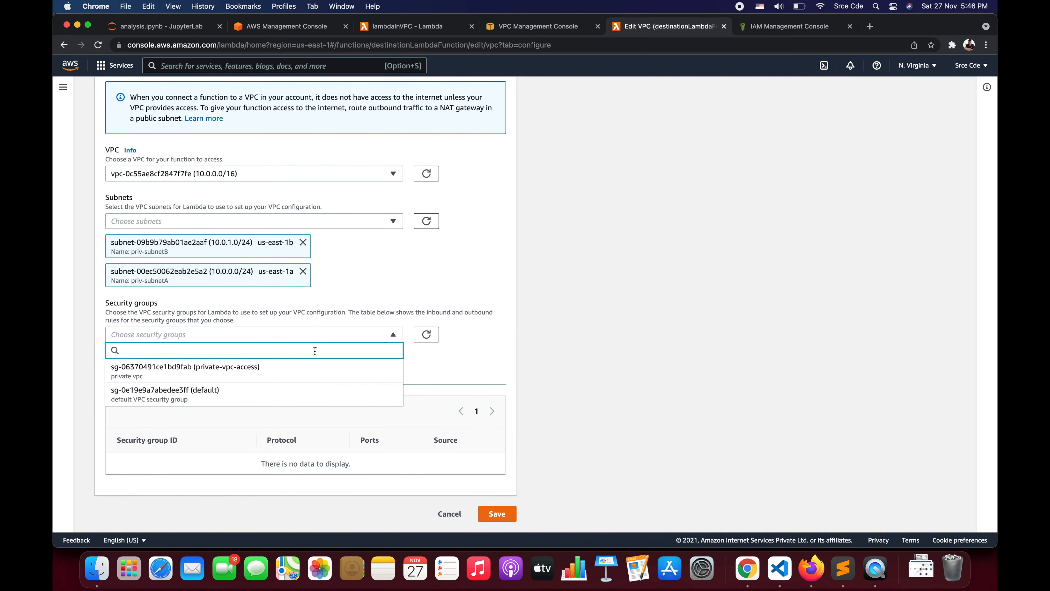
click(310, 371)
scroll(519, 472, down, 1)
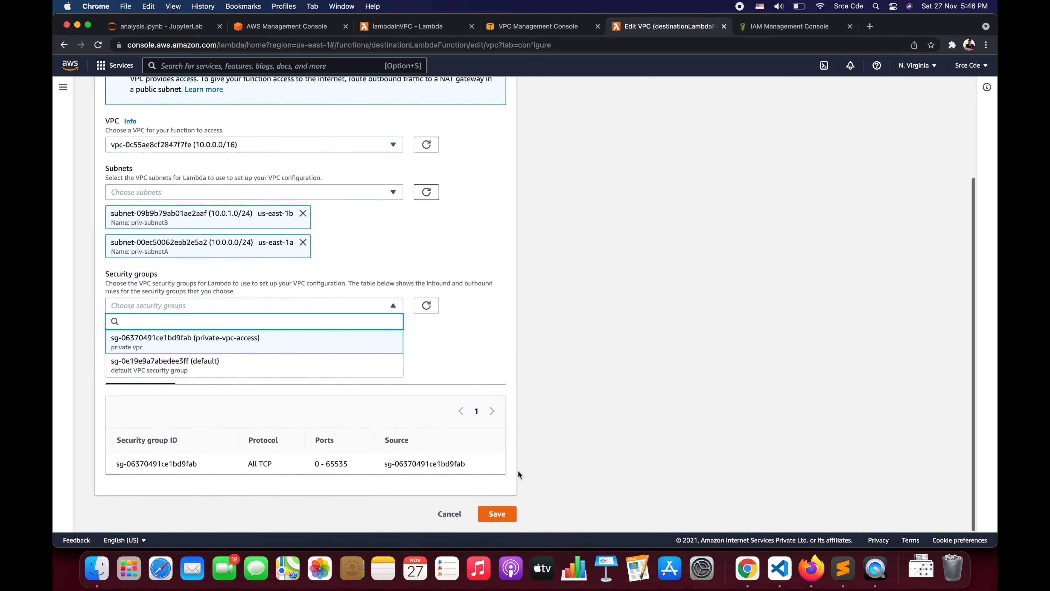
click(496, 514)
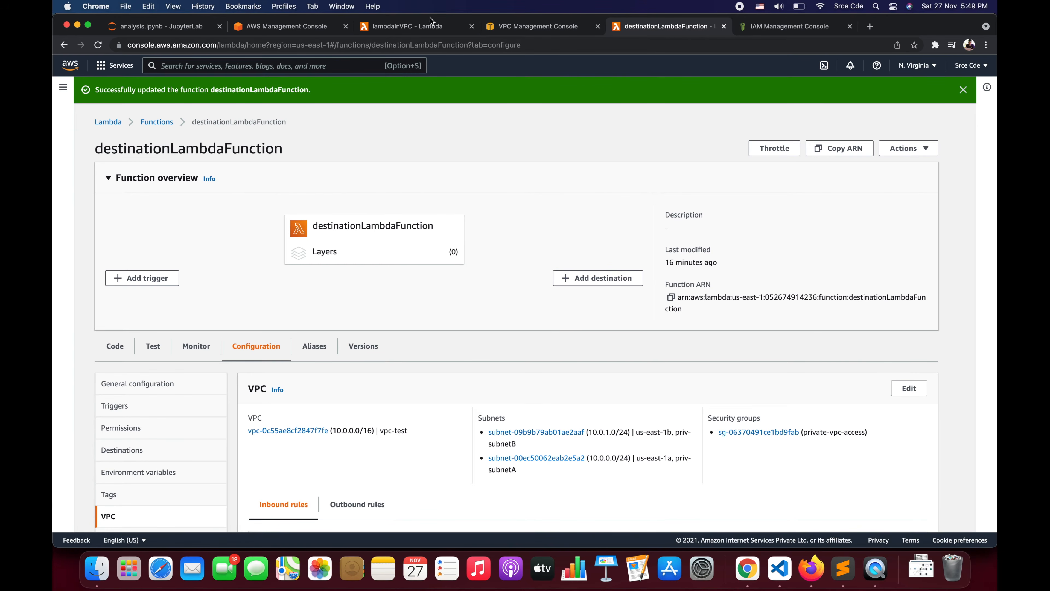
Open lambdaInVPC's code and check the destinationLambdaFunction name in its invoke call
click(412, 27)
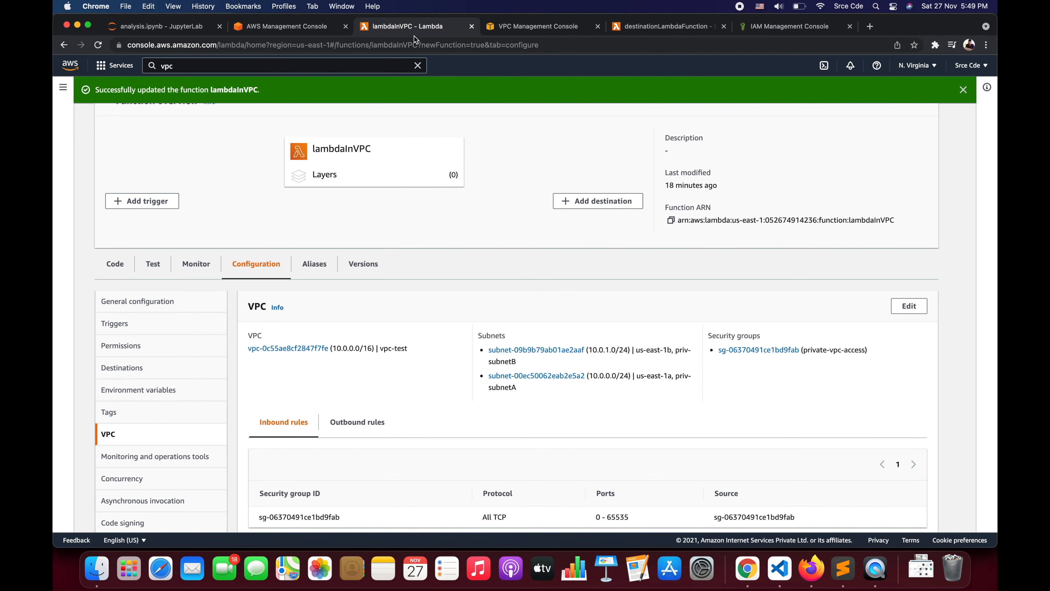
click(111, 266)
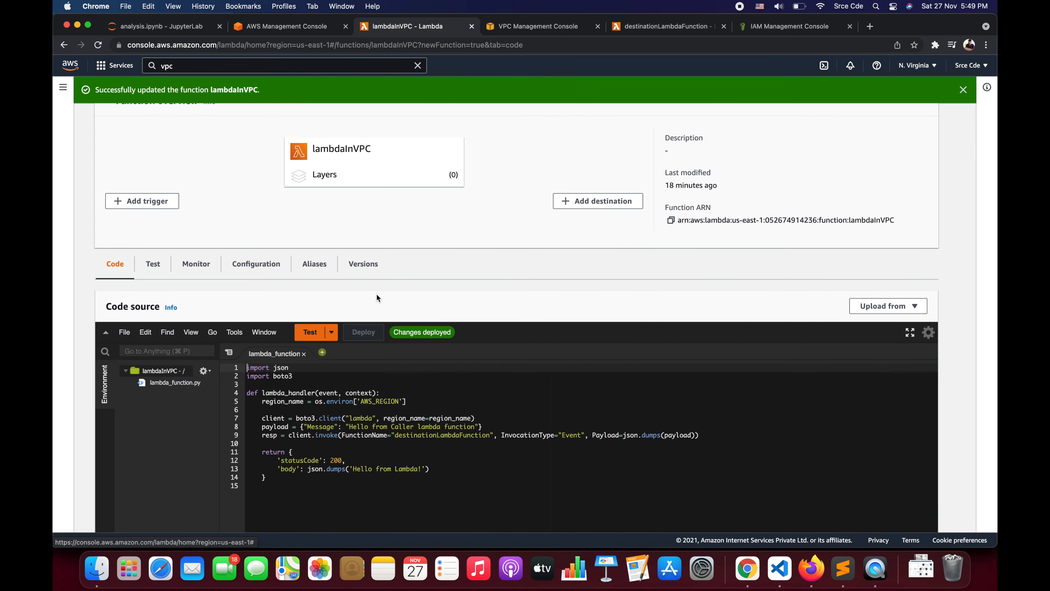
scroll(433, 279, down, 3)
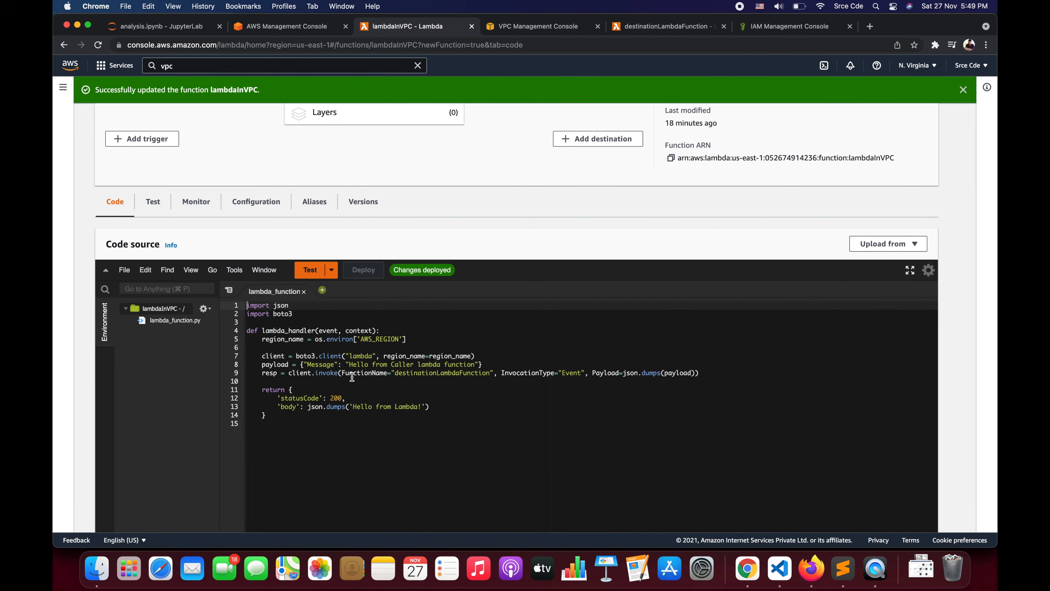
double_click(430, 375)
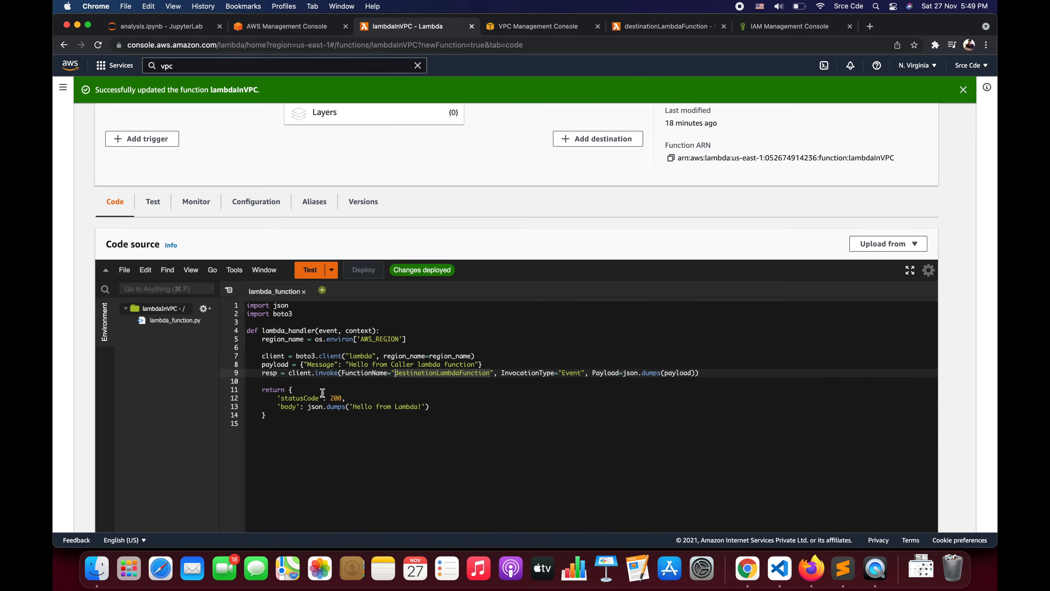
Test lambdaInVPC with the hello-world event template and examine the execution result details
click(160, 211)
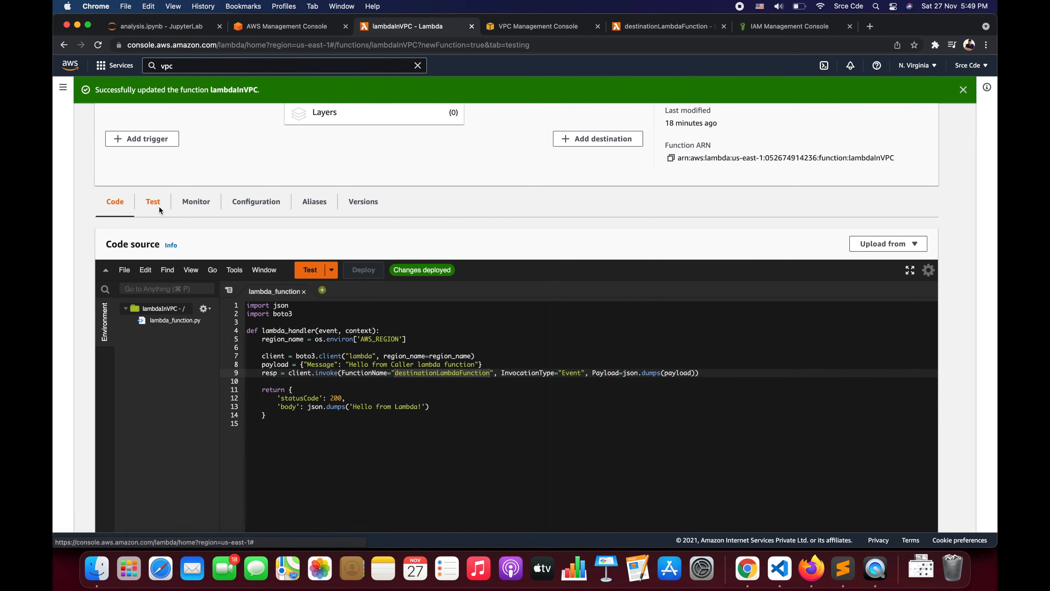
scroll(703, 364, down, 2)
click(914, 337)
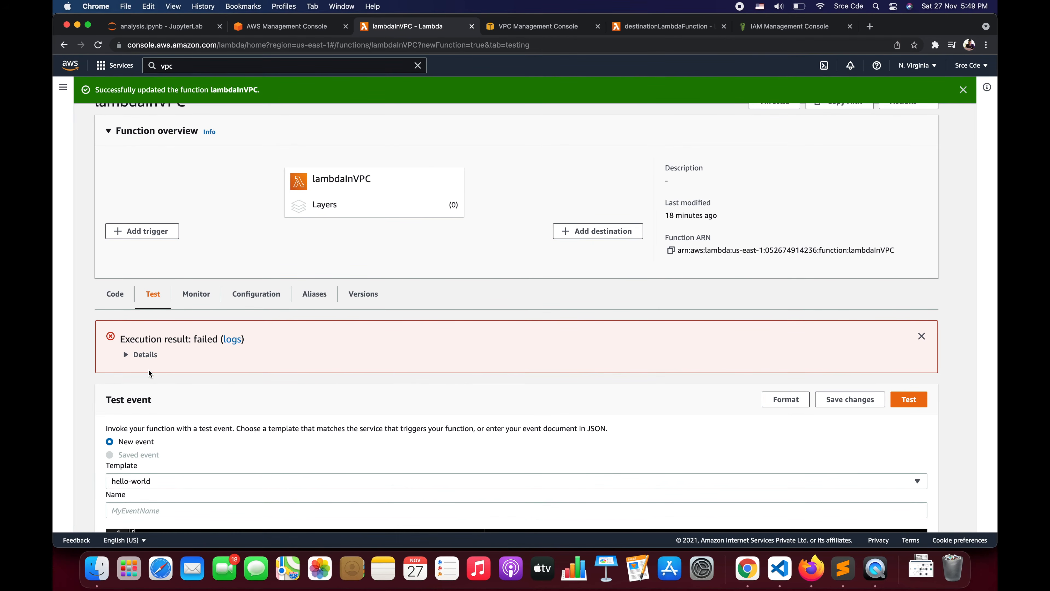
click(147, 359)
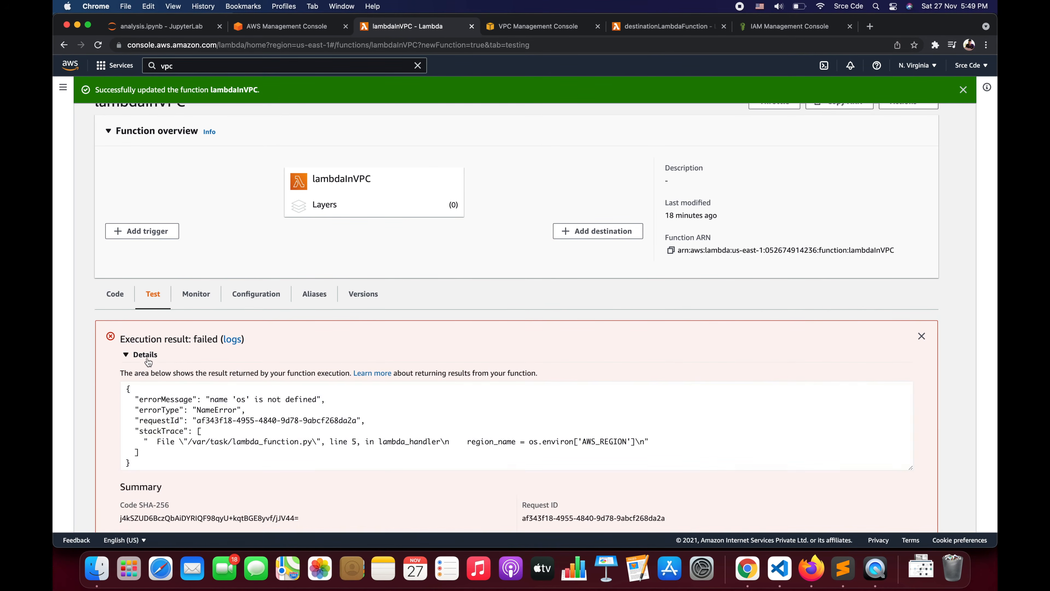
scroll(311, 379, down, 2)
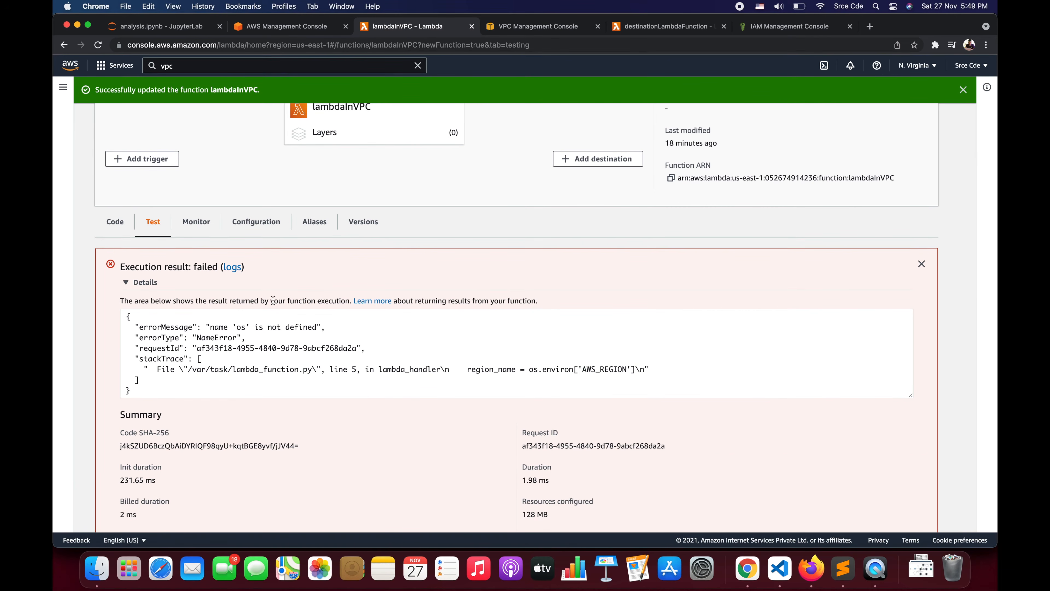
Add "import os" as the first line of lambdaInVPC's lambda_function code, save it and deploy the change
click(120, 223)
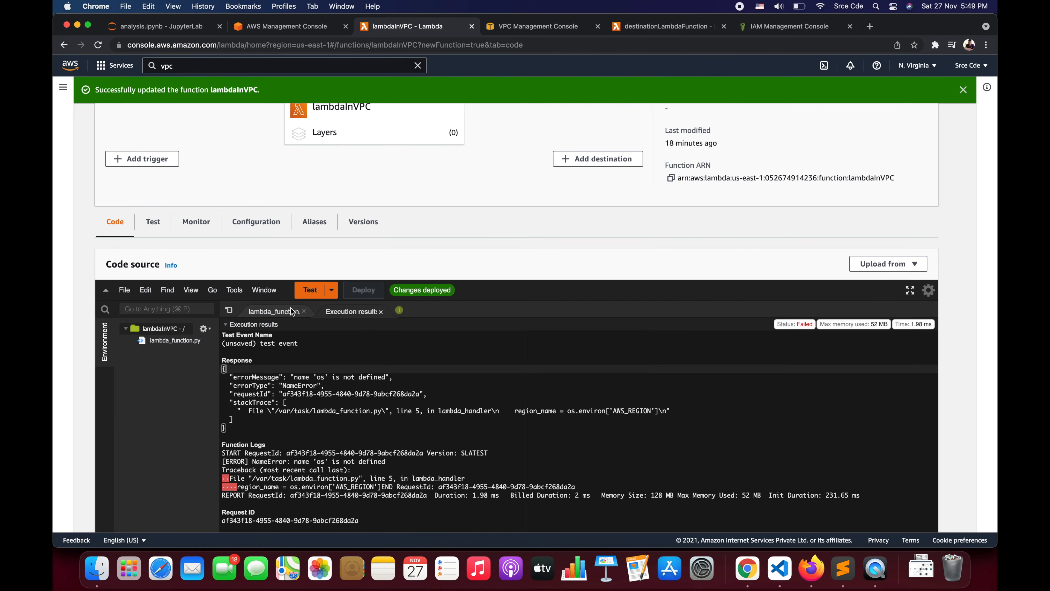
click(273, 311)
click(248, 326)
key(Return)
key(Up)
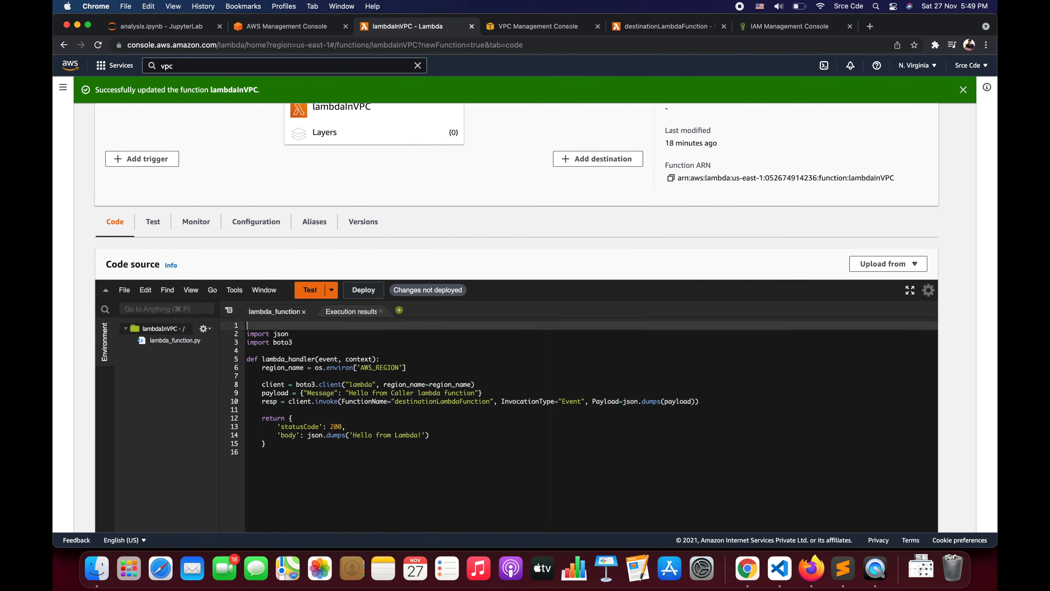
text(import os)
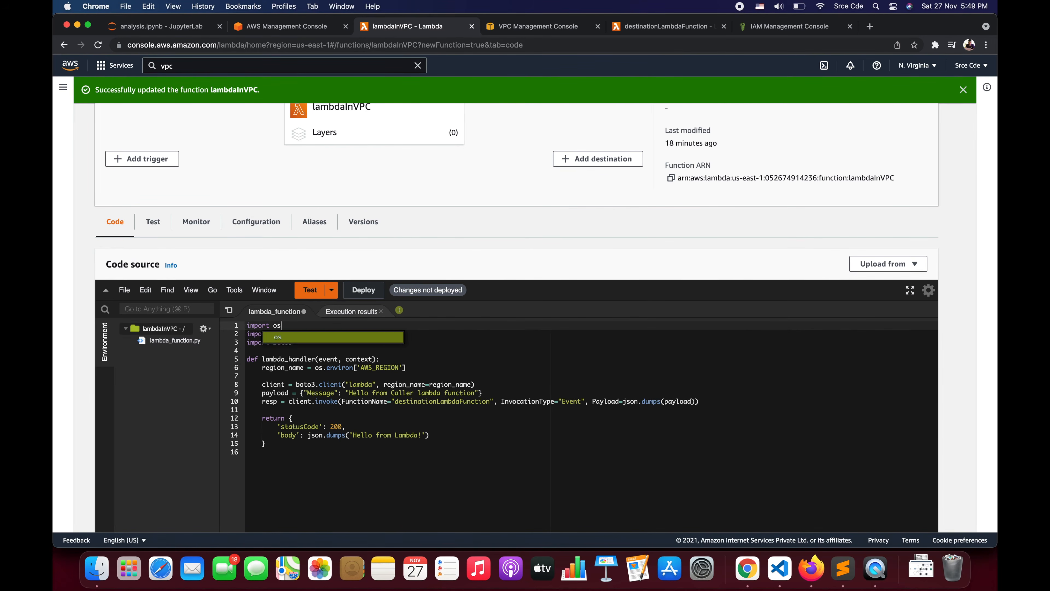
key(super+s)
click(364, 290)
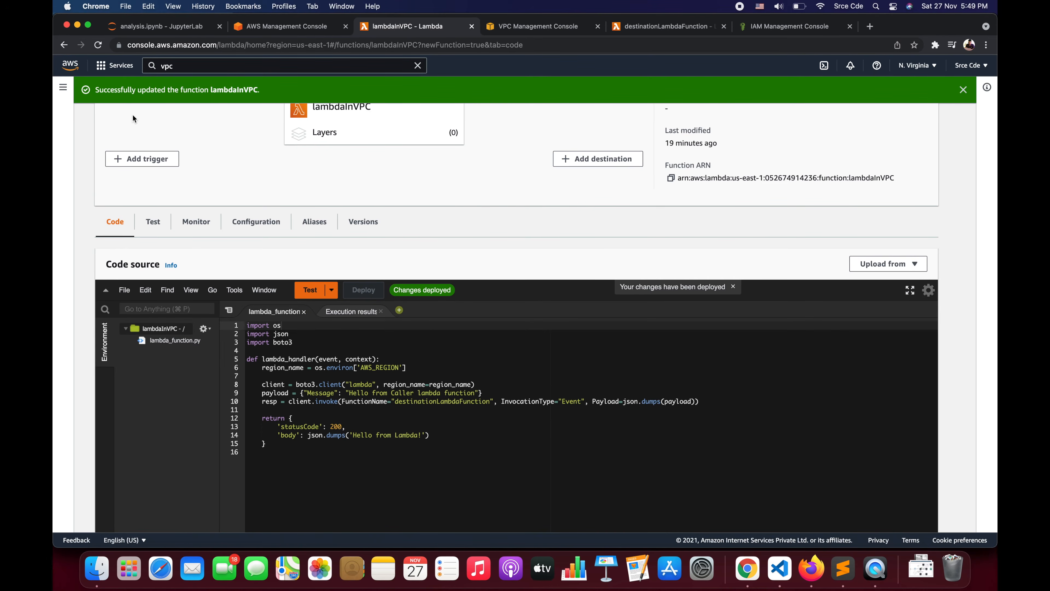
Reload the lambdaInVPC page, run the hello-world test again and expand the execution result details
click(97, 48)
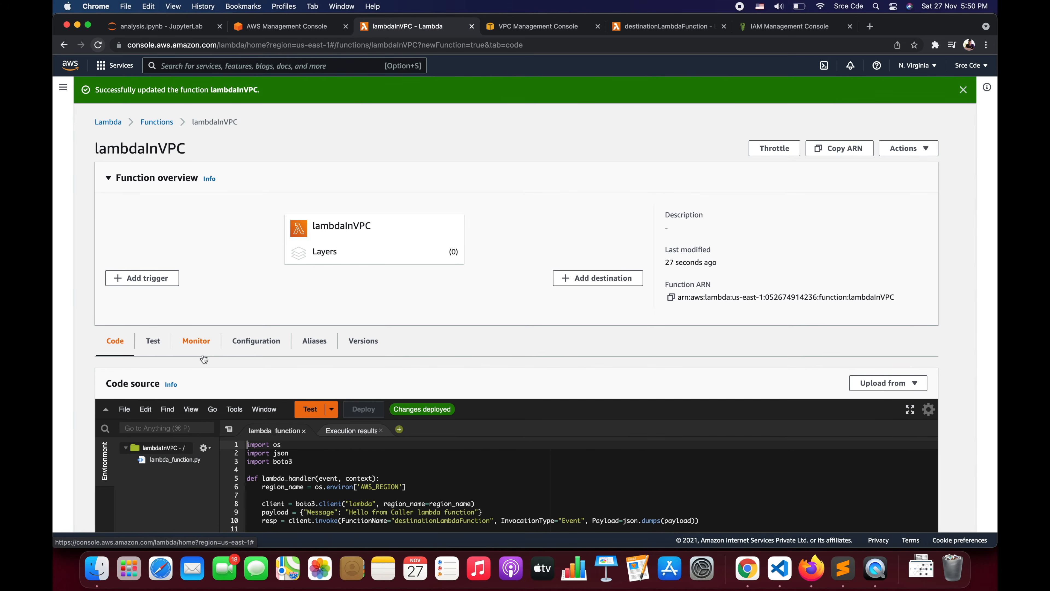
click(152, 342)
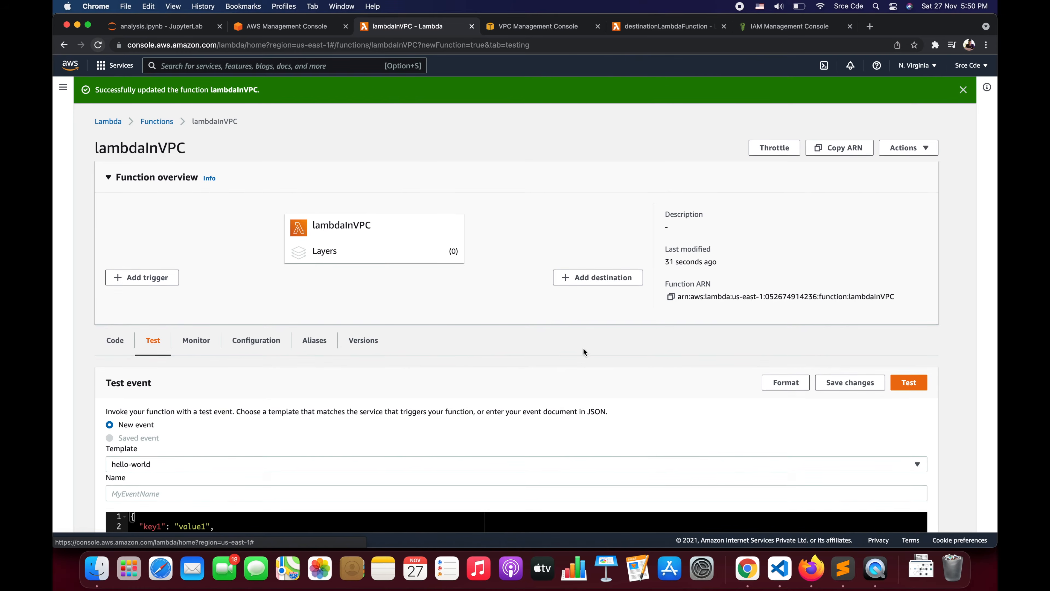
scroll(704, 331, down, 2)
click(914, 333)
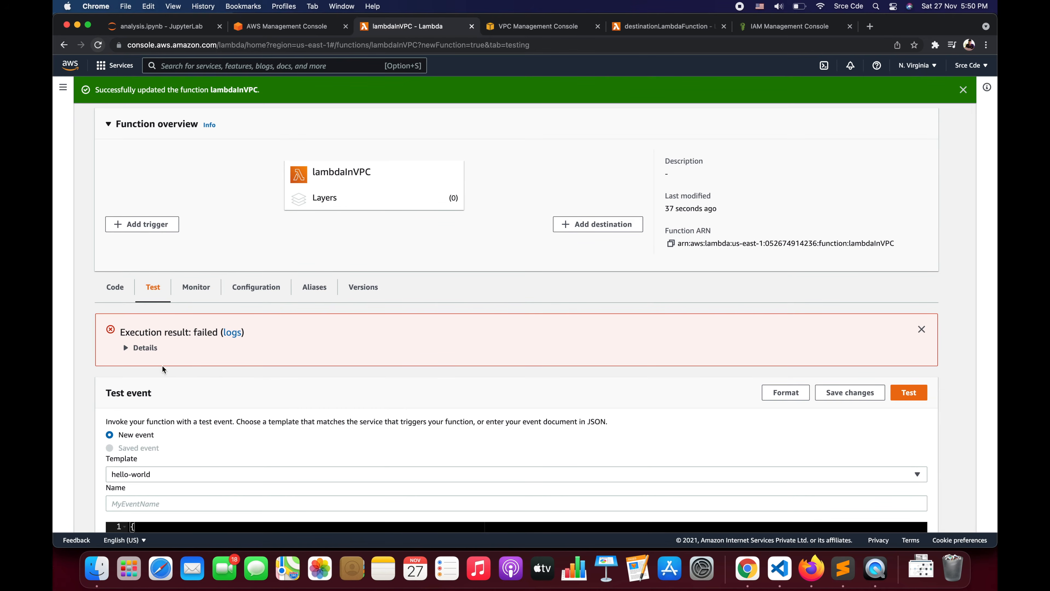
click(139, 350)
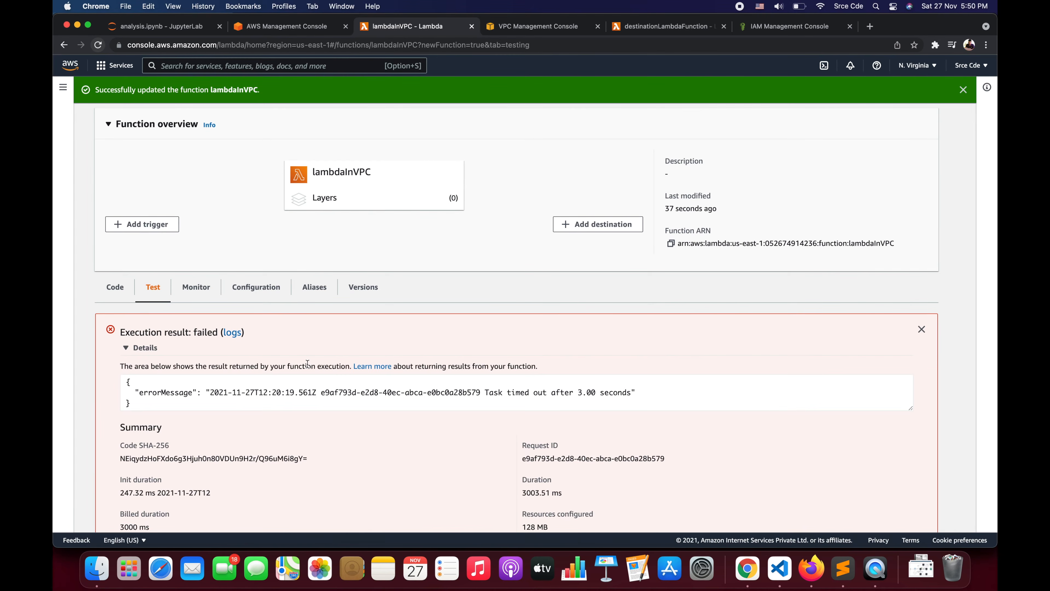
Go back to lambdaInVPC's lambda_function code and examine the client.invoke call on line 10
scroll(215, 440, up, 2)
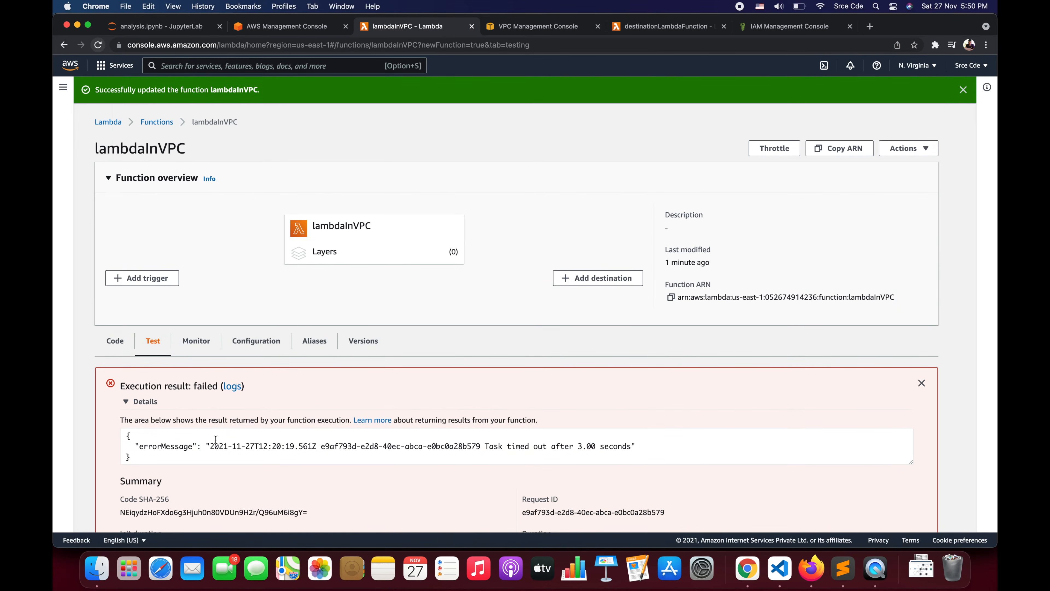
click(114, 340)
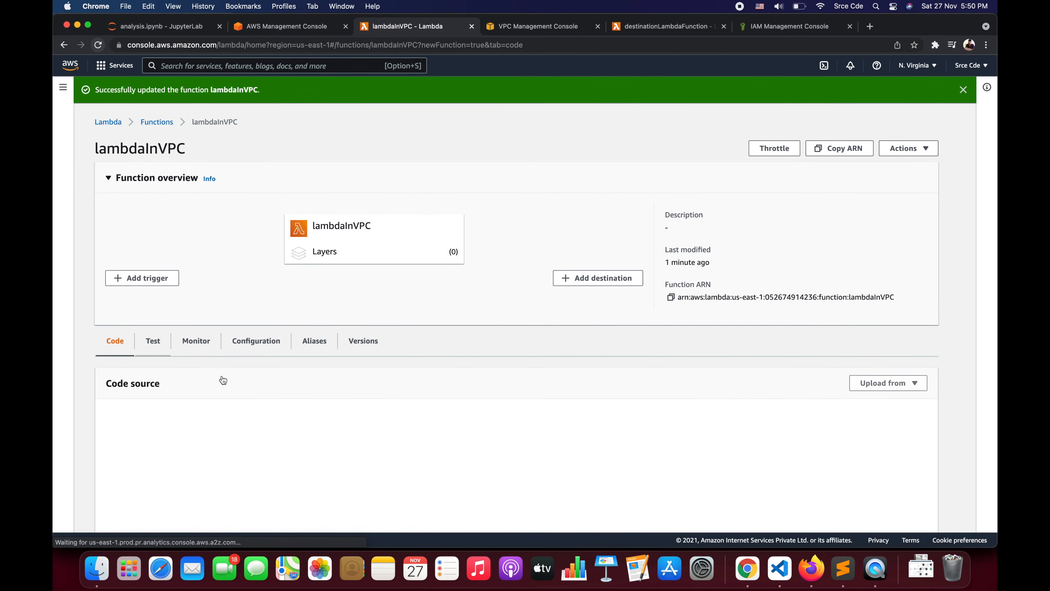
scroll(256, 388, down, 3)
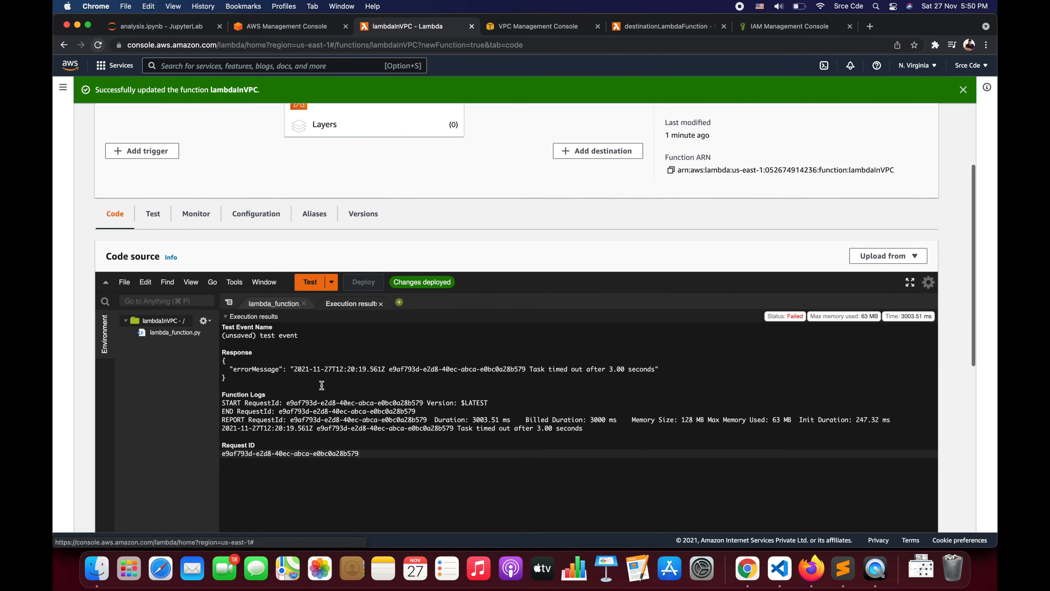
click(266, 303)
double_click(325, 393)
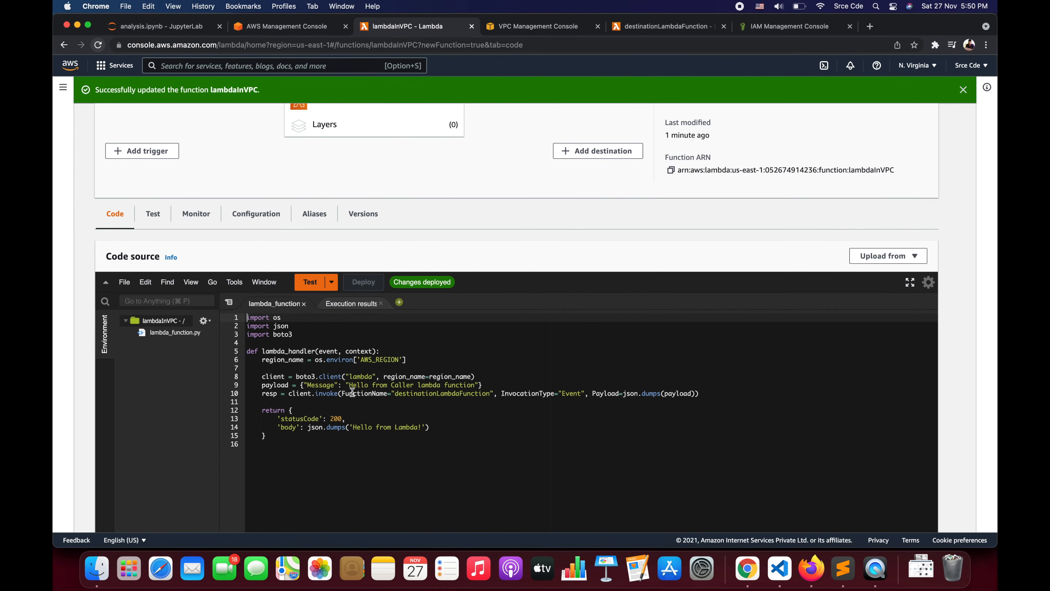
double_click(326, 393)
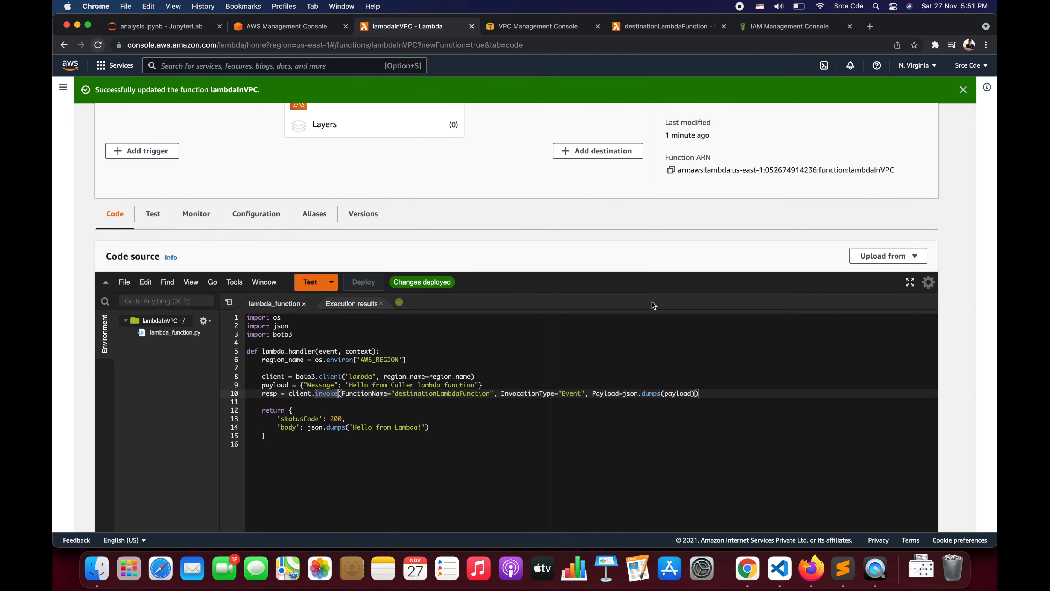
Switch to the VPC console, open the VPC endpoints list and start creating a new endpoint
click(539, 27)
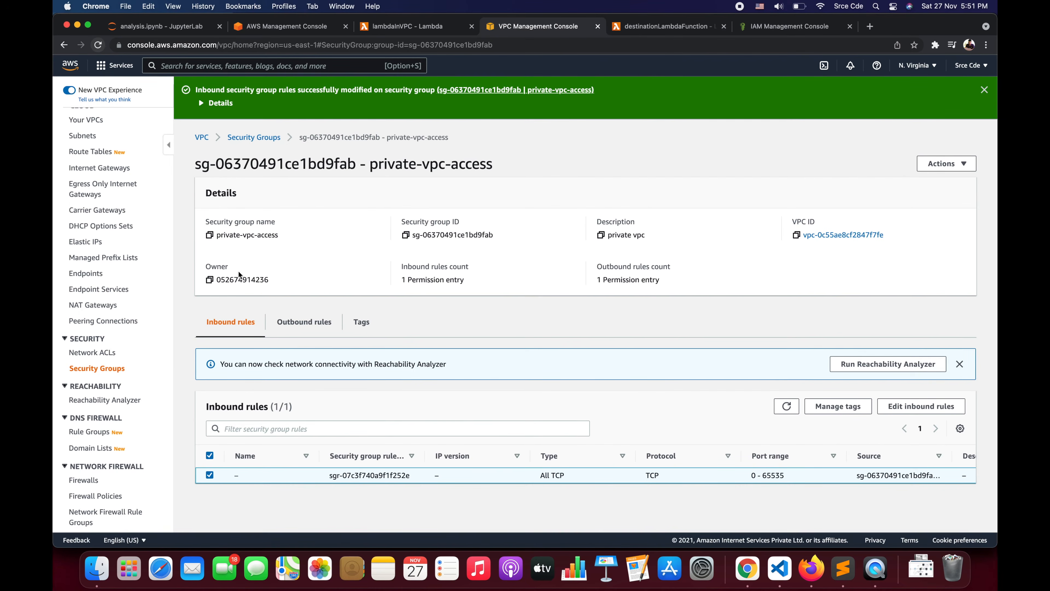
scroll(113, 344, down, 3)
scroll(103, 289, up, 2)
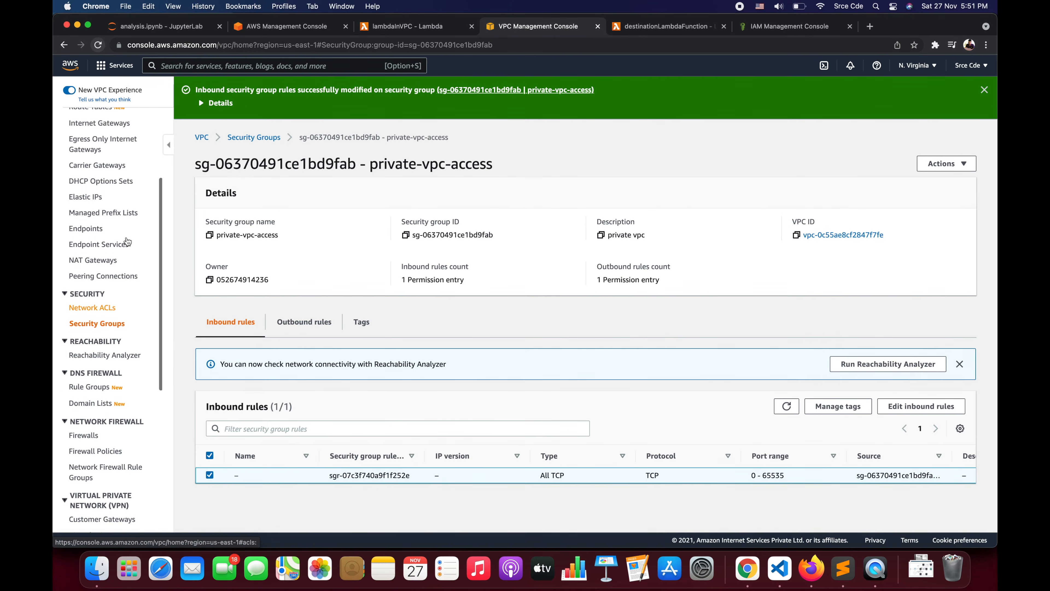
click(92, 232)
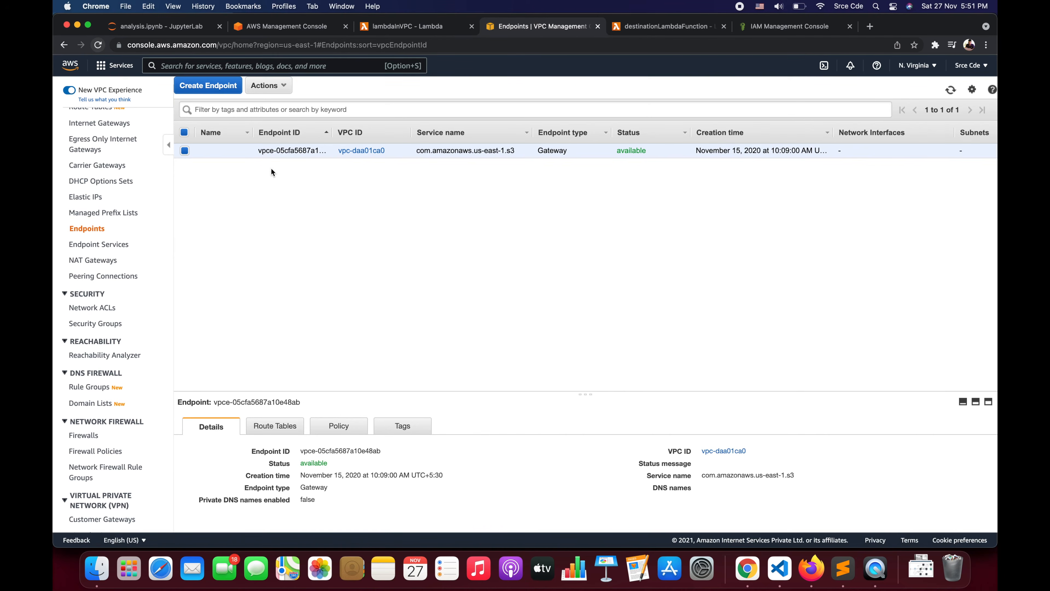
click(213, 89)
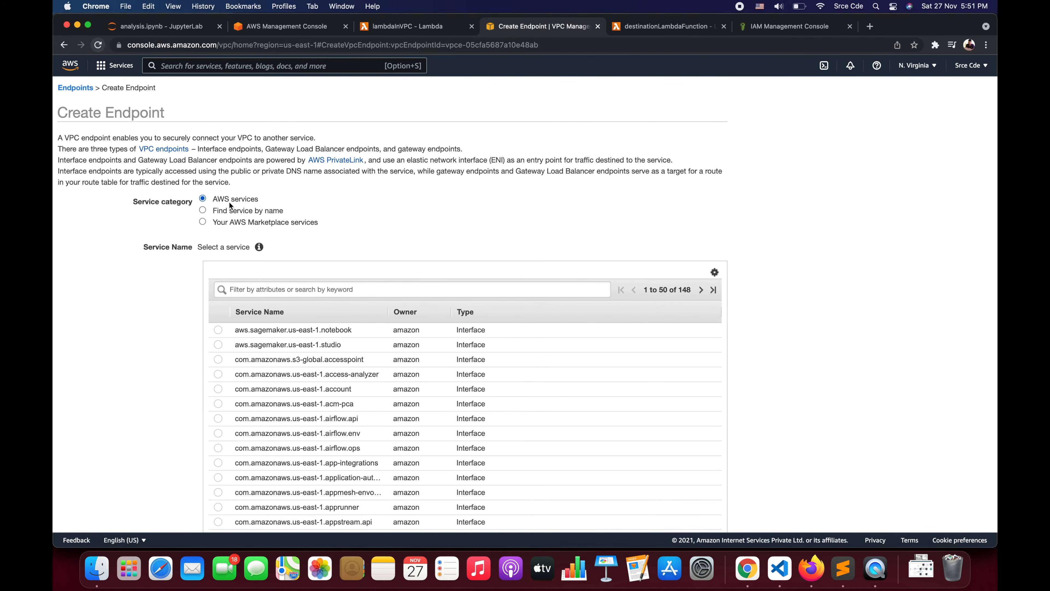
Filter the AWS services offered for the new endpoint by "lambda"
scroll(273, 211, down, 2)
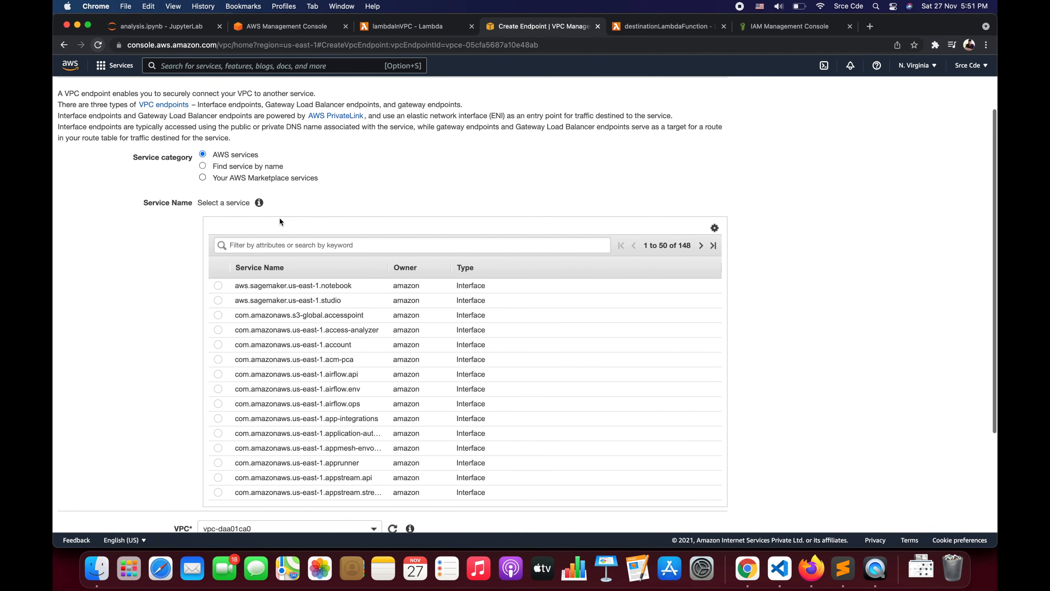
click(255, 242)
text(lambda)
key(Return)
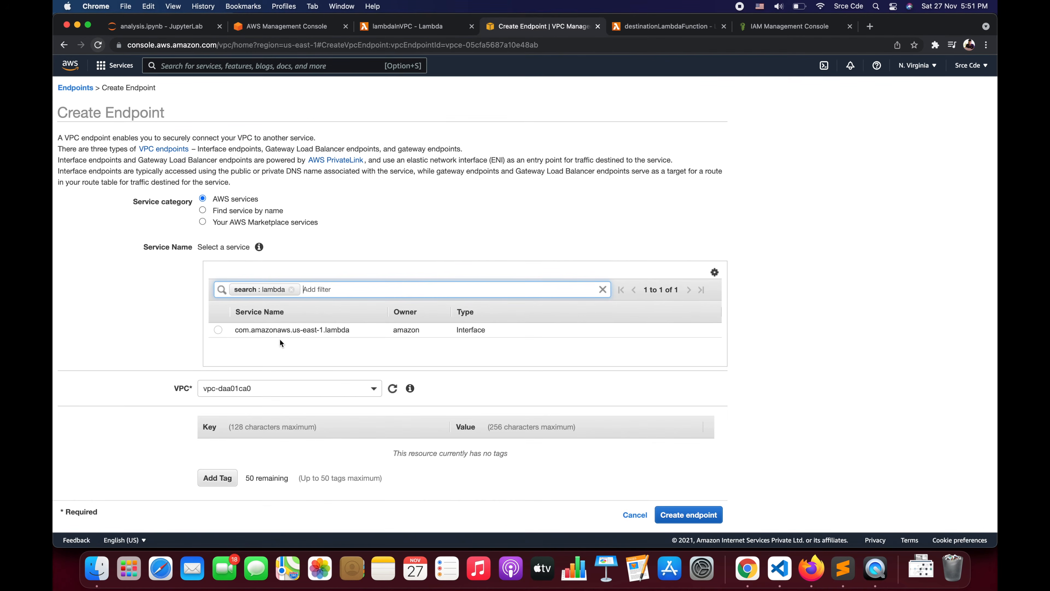
Select the com.amazonaws.us-east-1.lambda interface service and place the endpoint in vpc-0c55ae8cf2847f7fe (vpc-test)
click(218, 330)
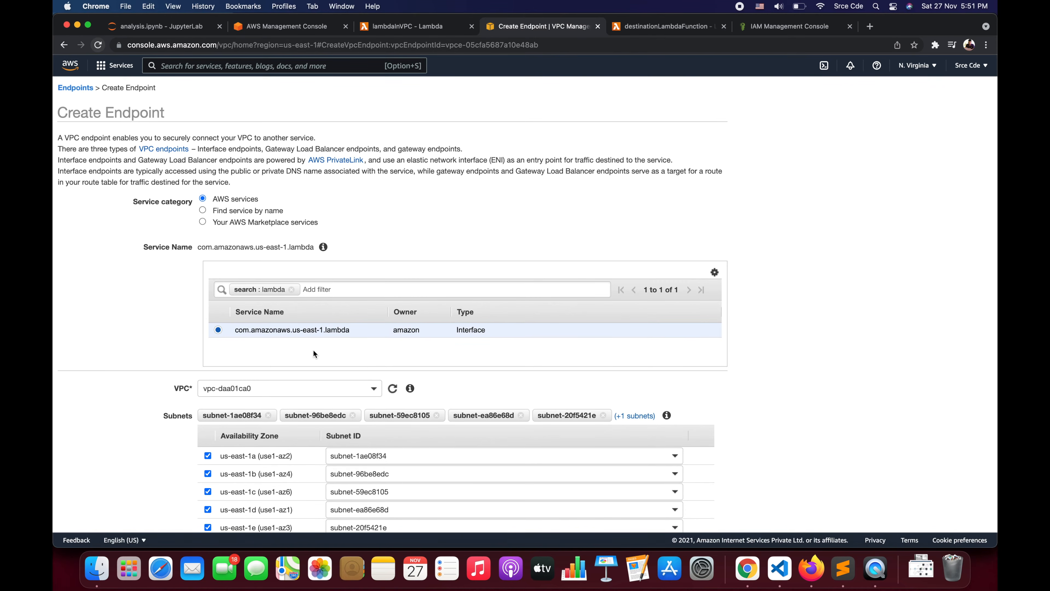
scroll(313, 351, down, 5)
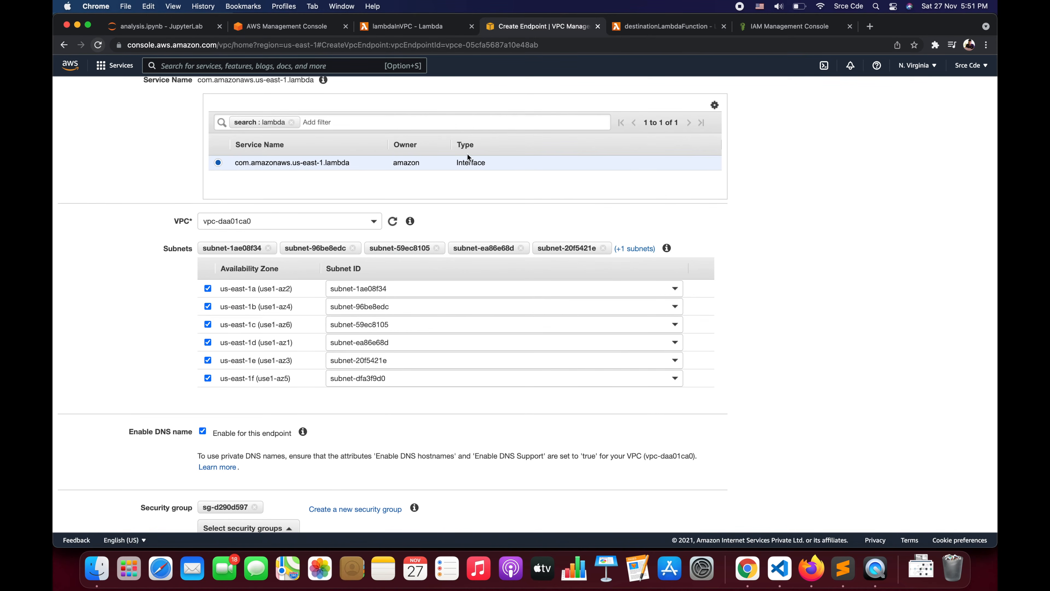
click(240, 221)
click(277, 266)
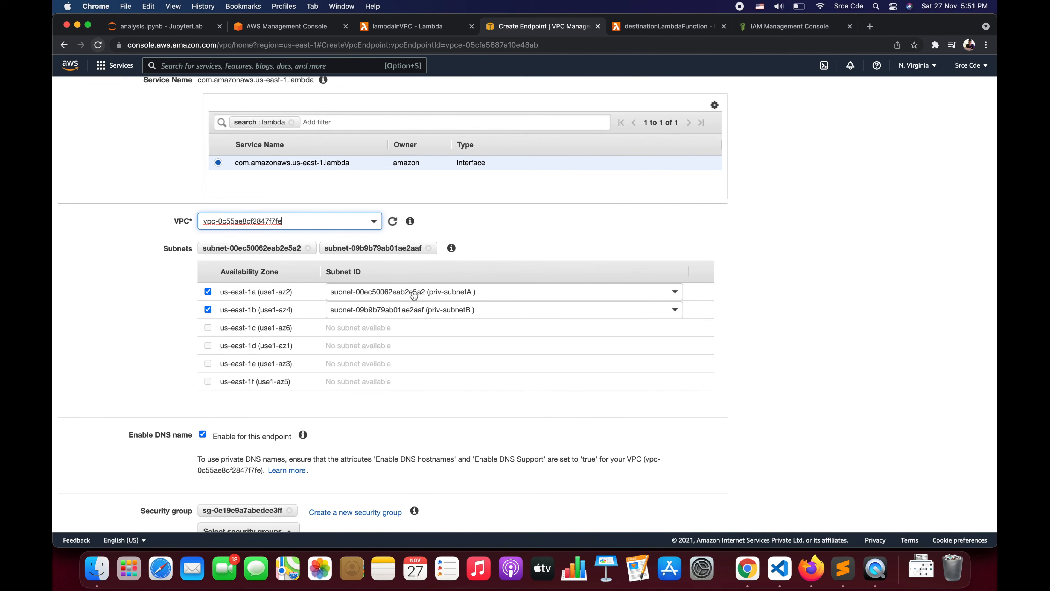
Replace the endpoint's default security group with the private-vpc-access group
scroll(412, 291, down, 3)
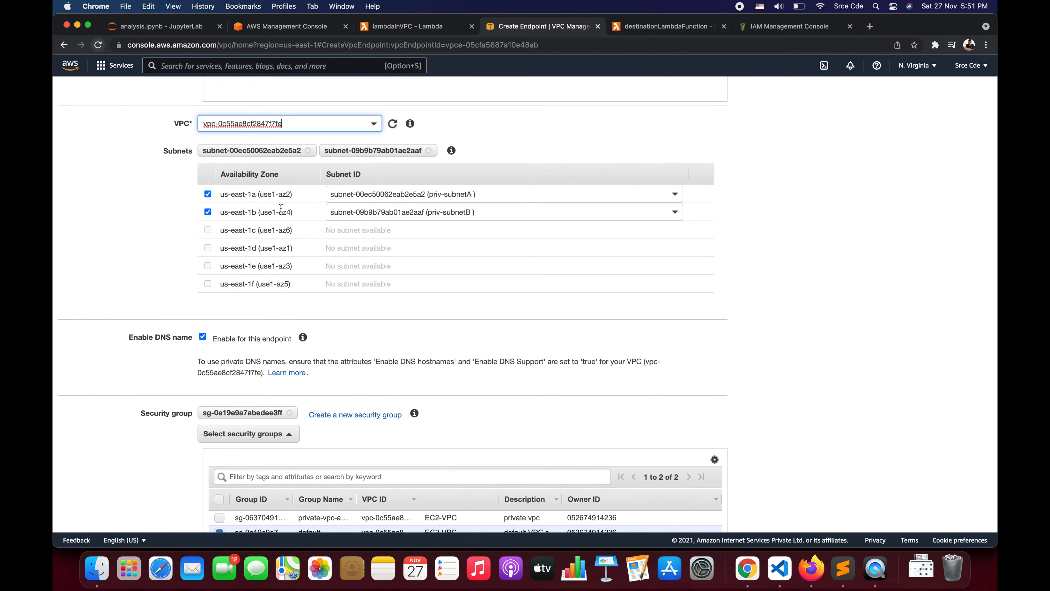
scroll(121, 227, down, 3)
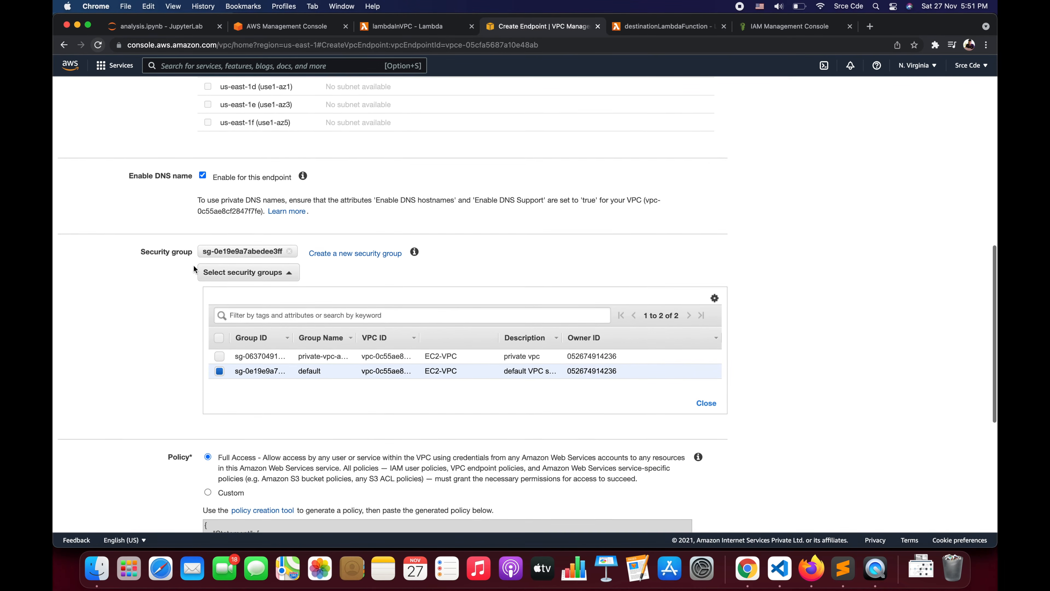
scroll(193, 268, down, 3)
scroll(216, 347, down, 1)
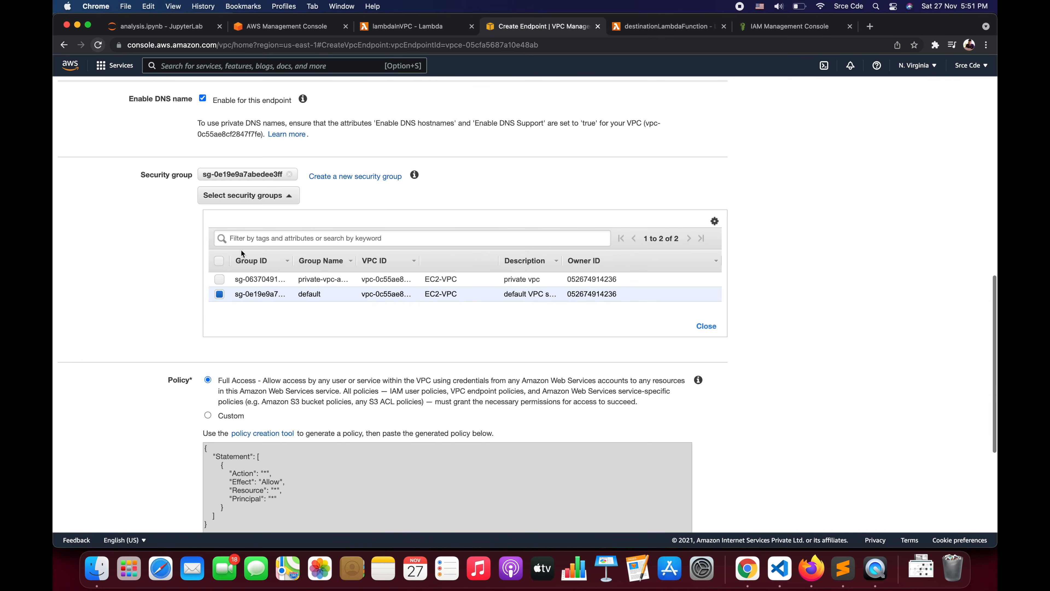
click(220, 294)
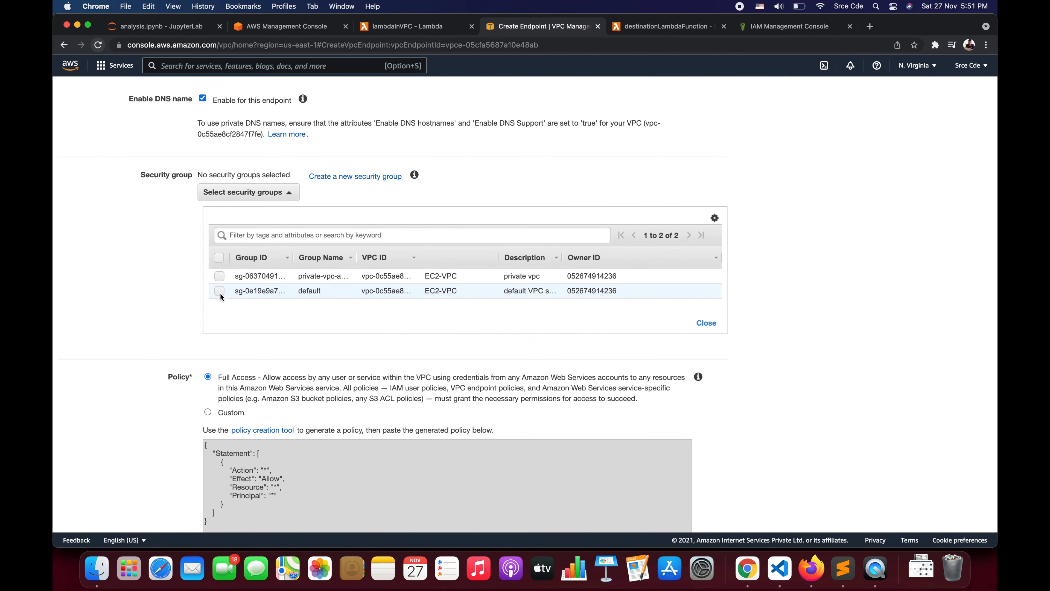
click(219, 278)
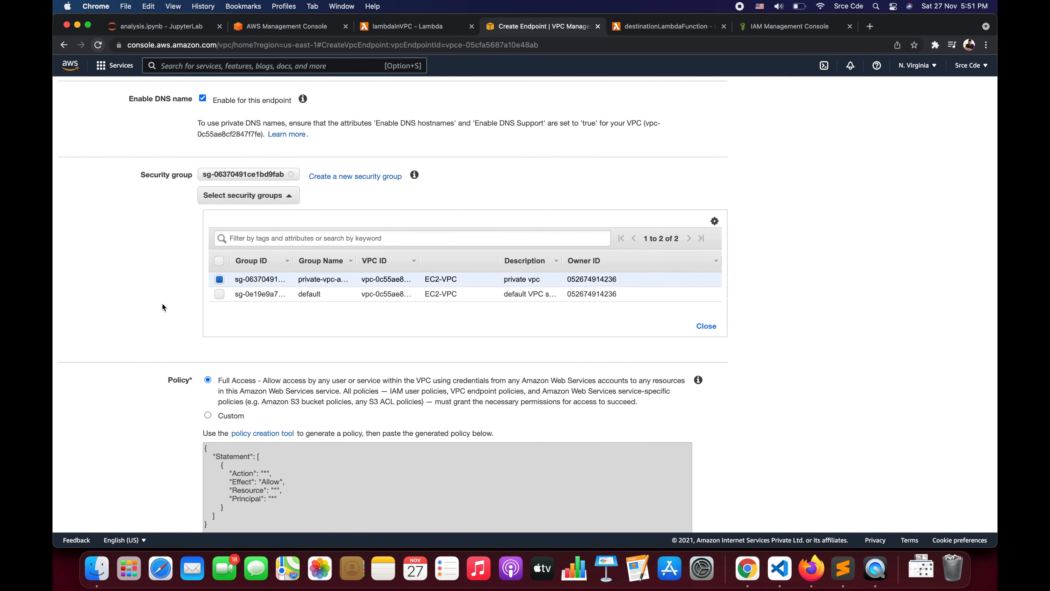
Create the endpoint with the Full Access policy and refresh its status in the endpoints list
scroll(162, 323, down, 5)
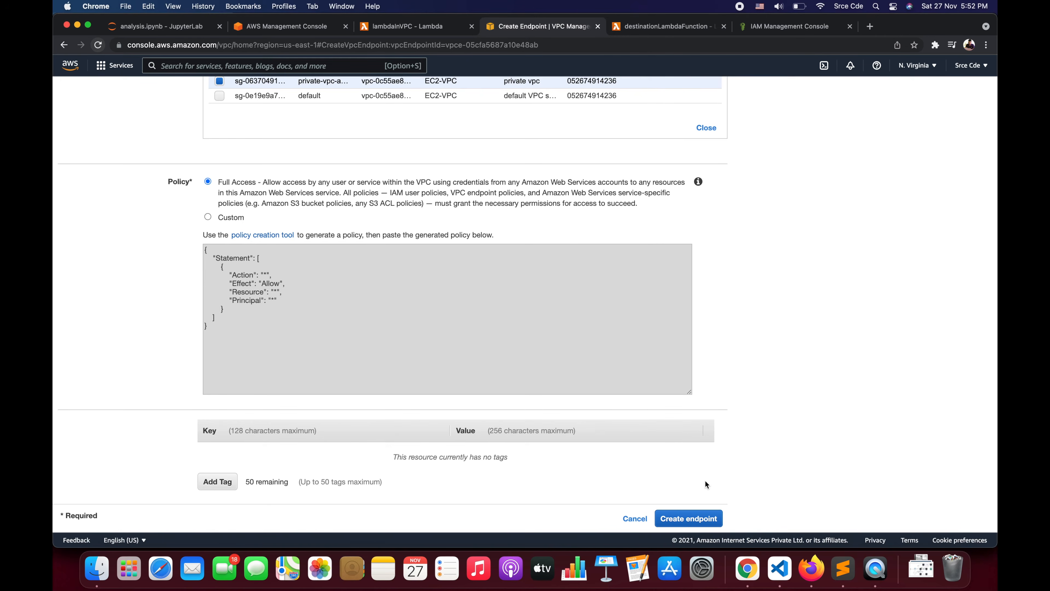
click(688, 518)
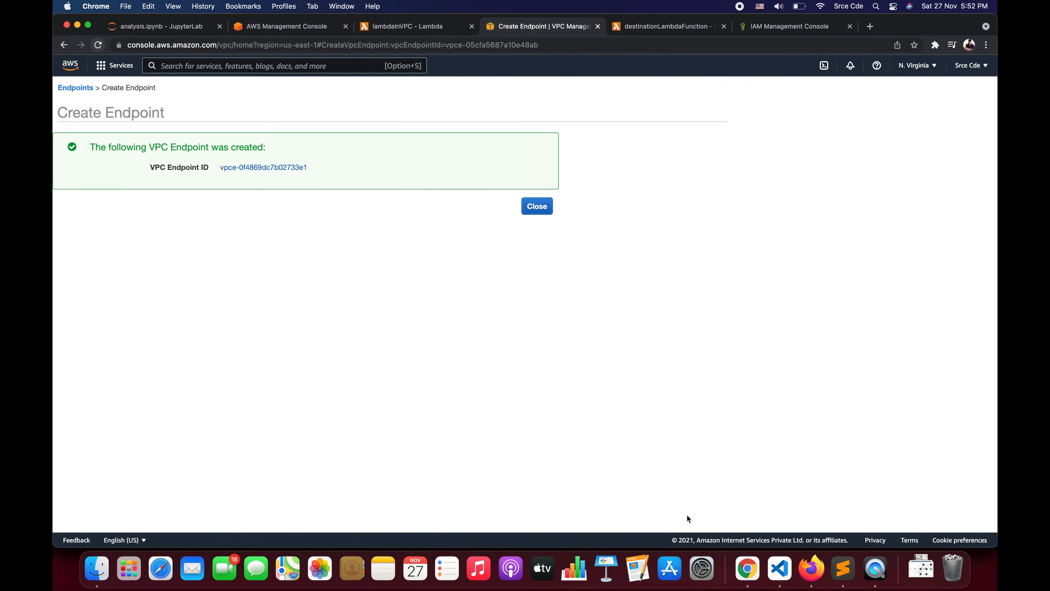
click(540, 206)
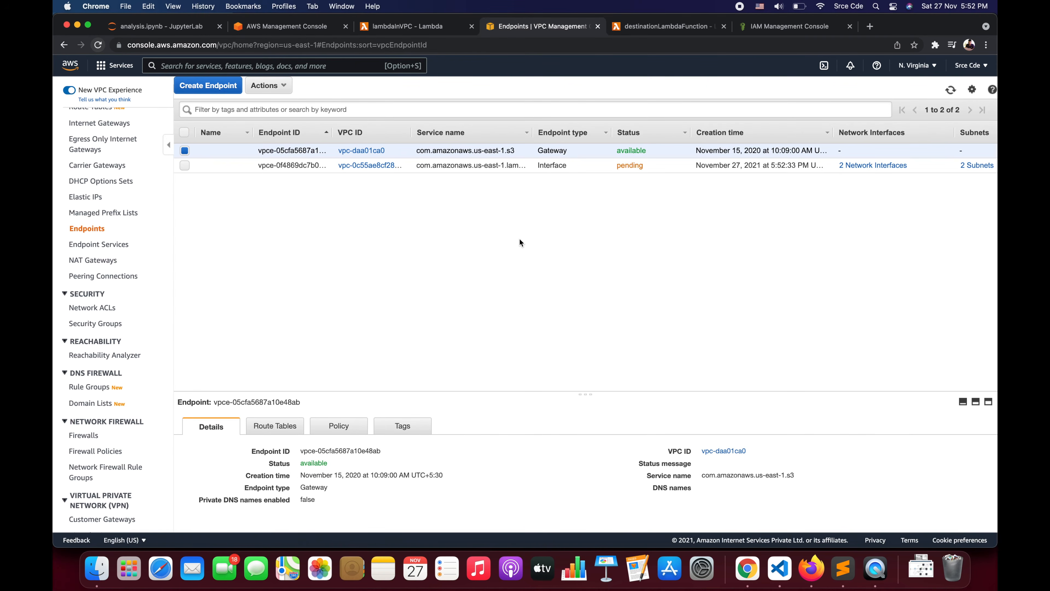
click(951, 91)
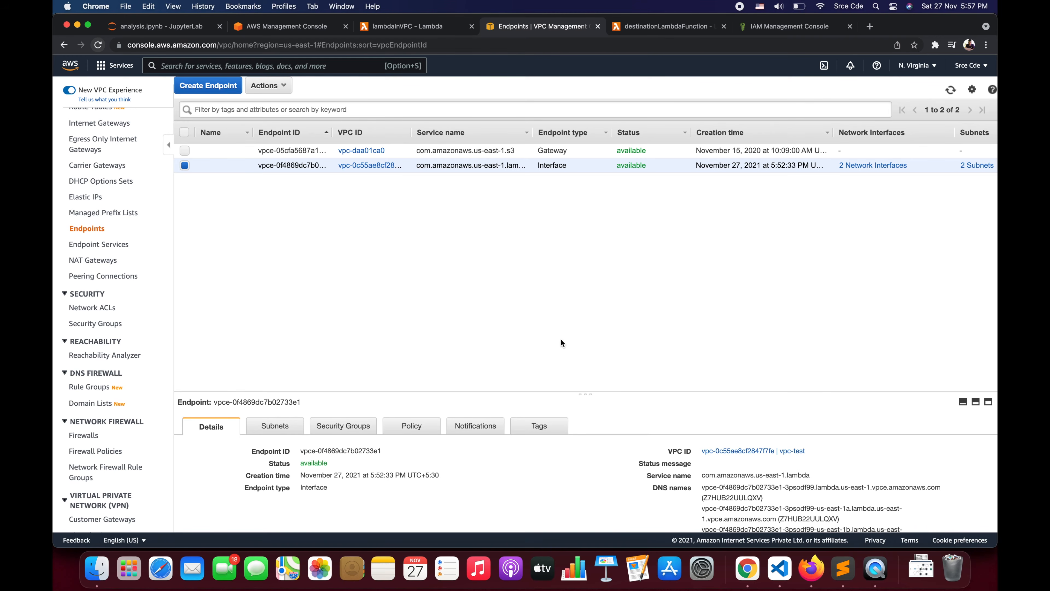
Rerun the hello-world test on lambdaInVPC and review its execution result, summary and log output
click(430, 28)
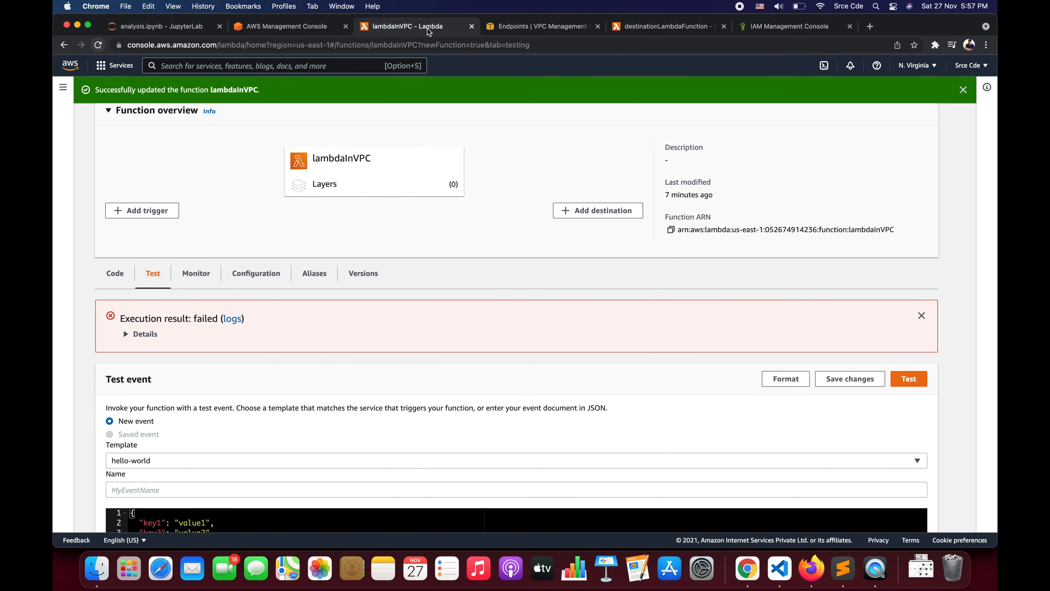
click(912, 380)
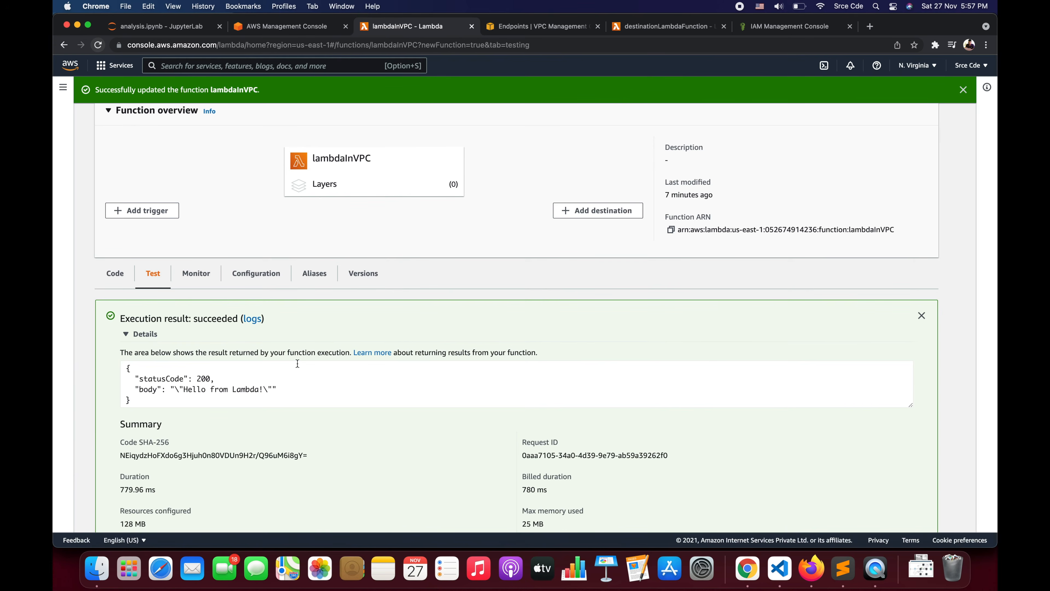
scroll(297, 364, down, 5)
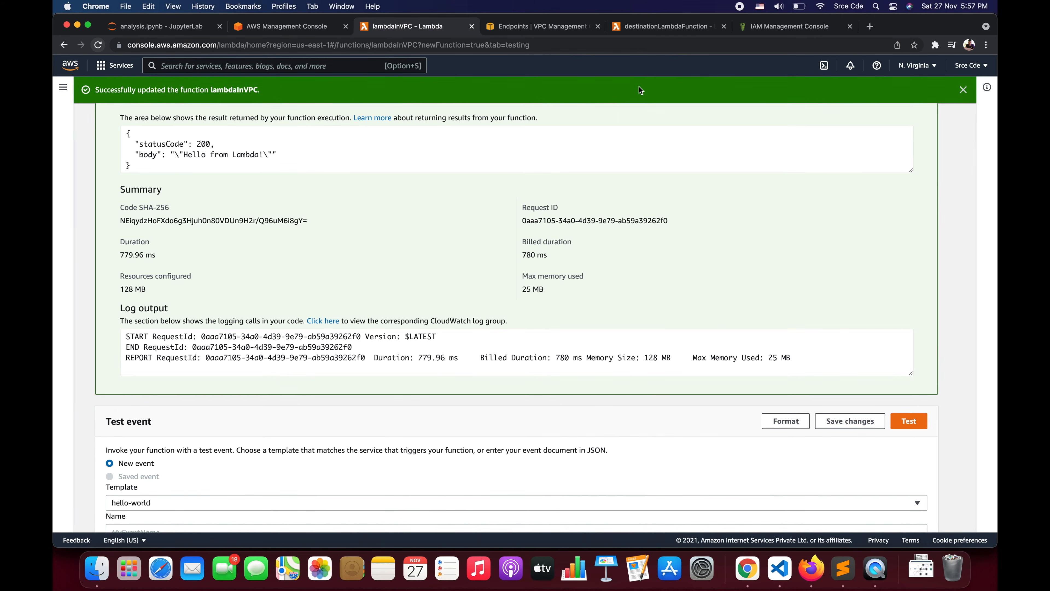
Open destinationLambdaFunction's CloudWatch log group from its monitoring page and examine the events in its log stream
click(657, 30)
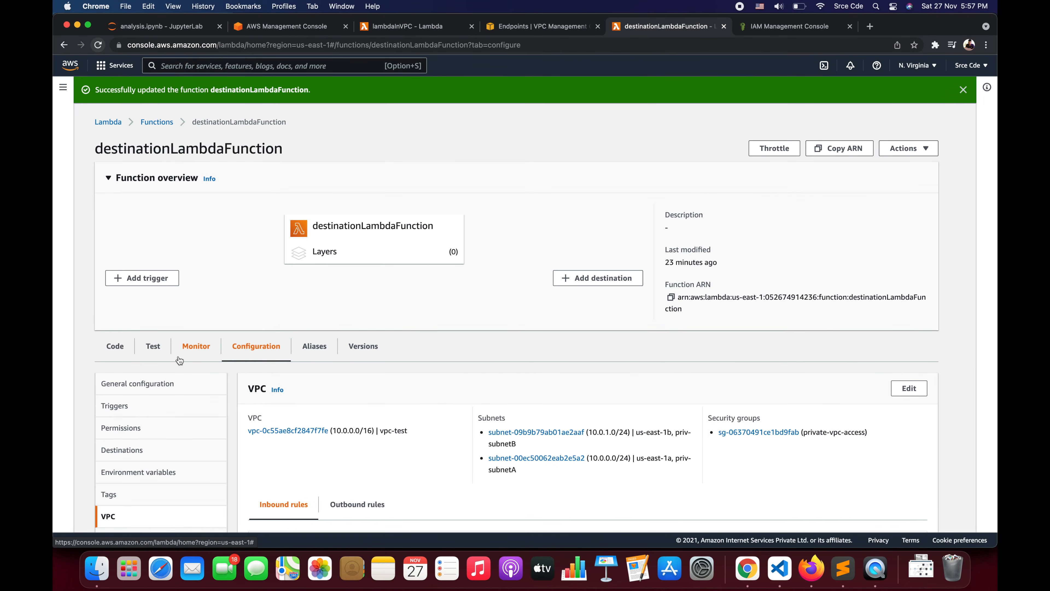
click(194, 347)
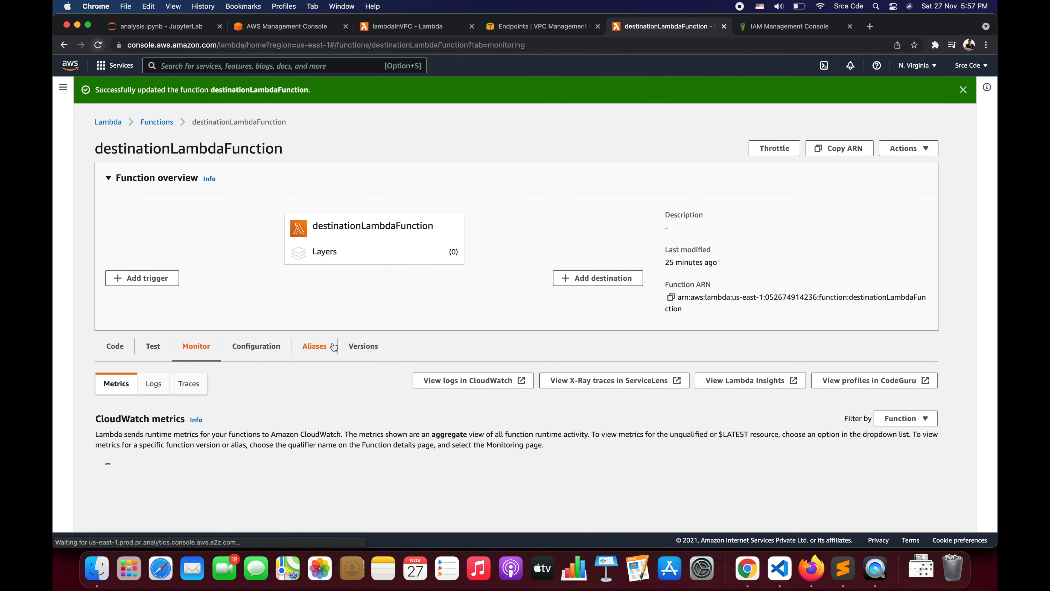
scroll(445, 308, down, 2)
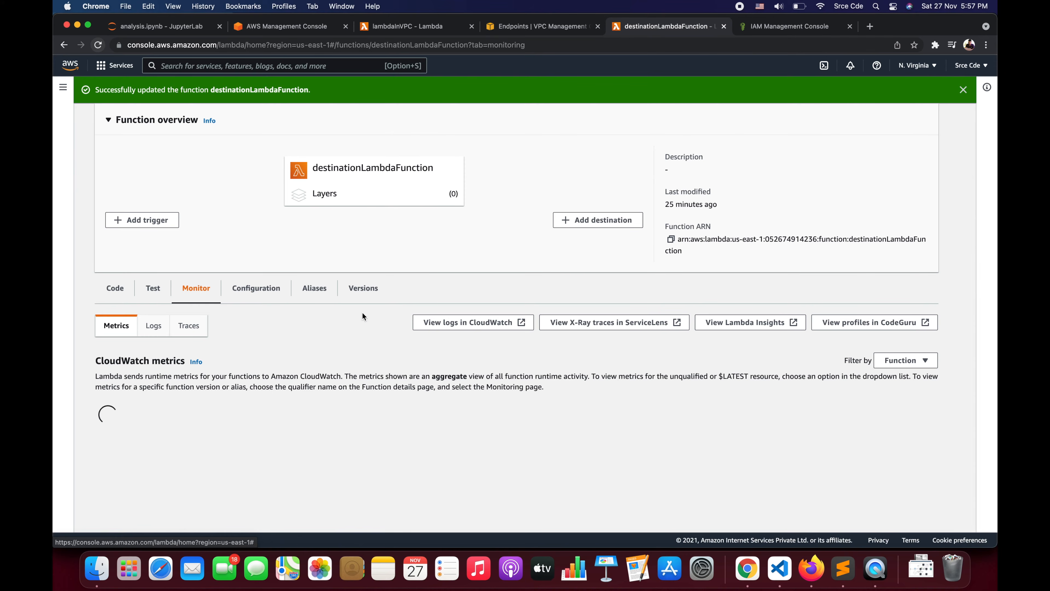
click(473, 327)
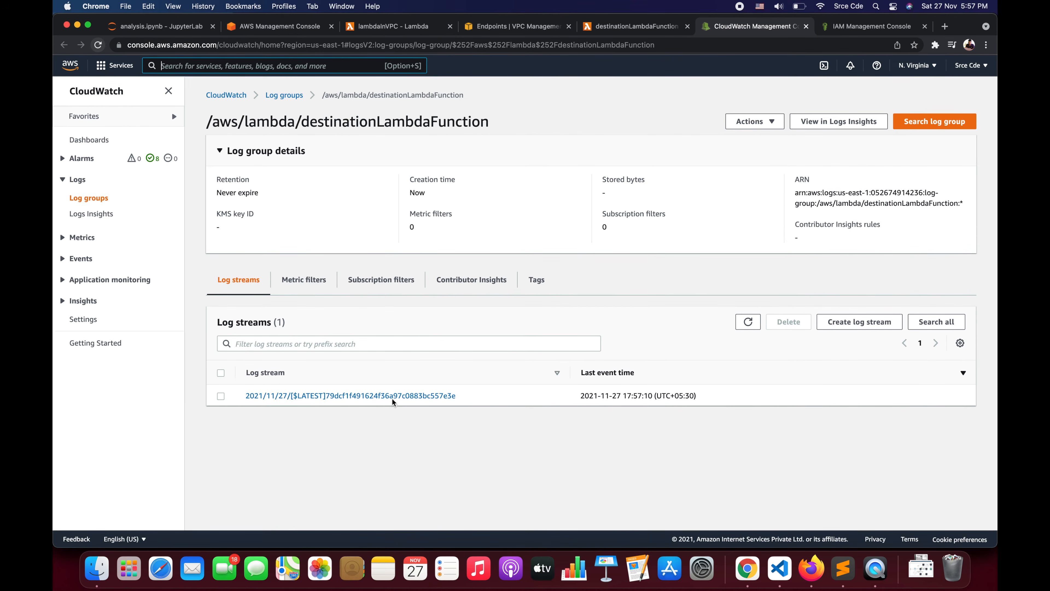
click(392, 398)
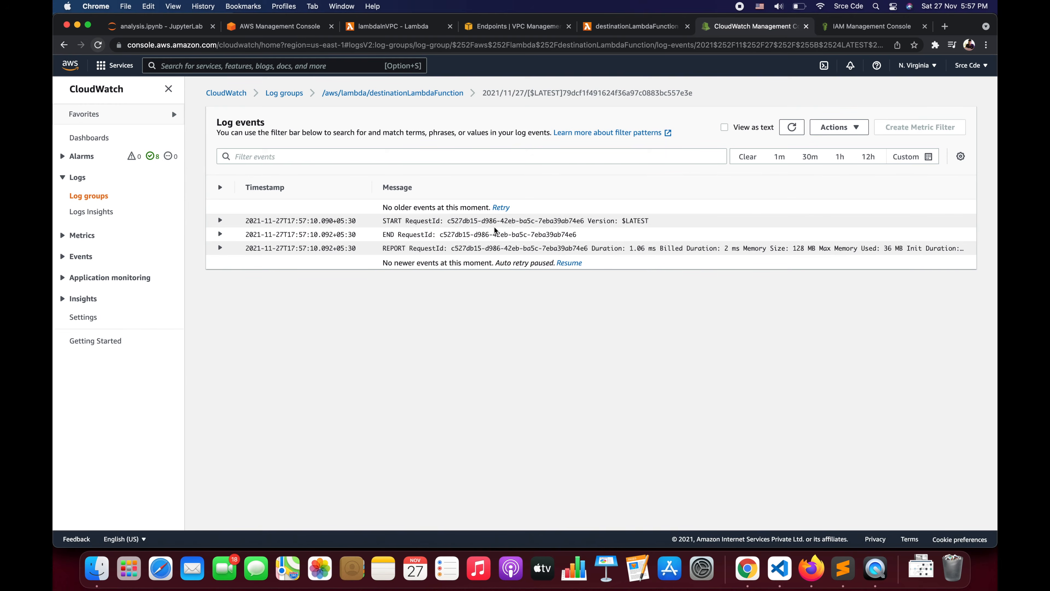
Add print(event) as the first line of destinationLambdaFunction's lambda_handler, deploy the change and reload the function page
click(621, 26)
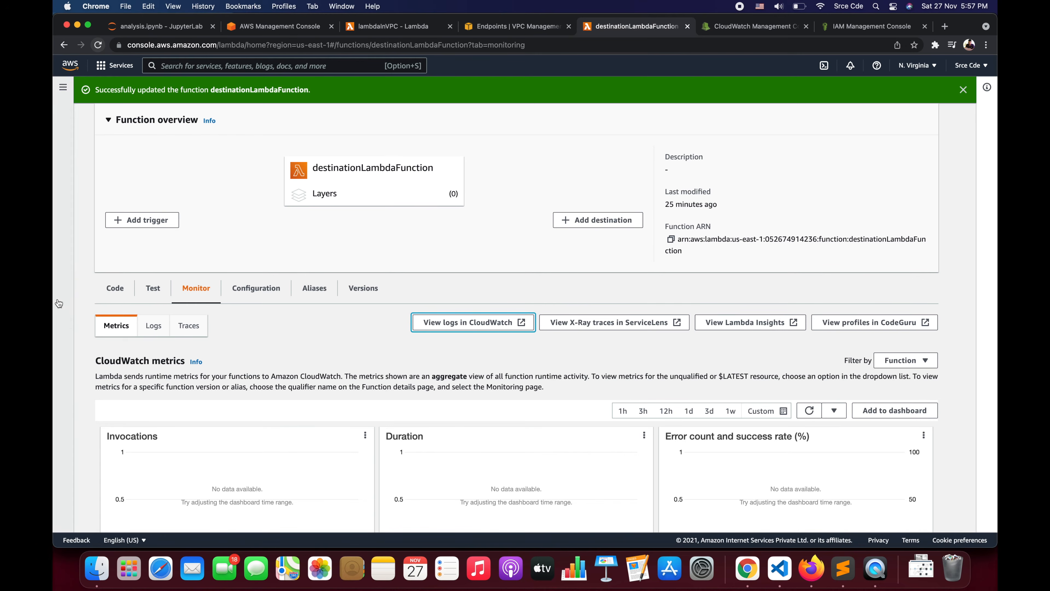
click(108, 289)
scroll(310, 365, down, 5)
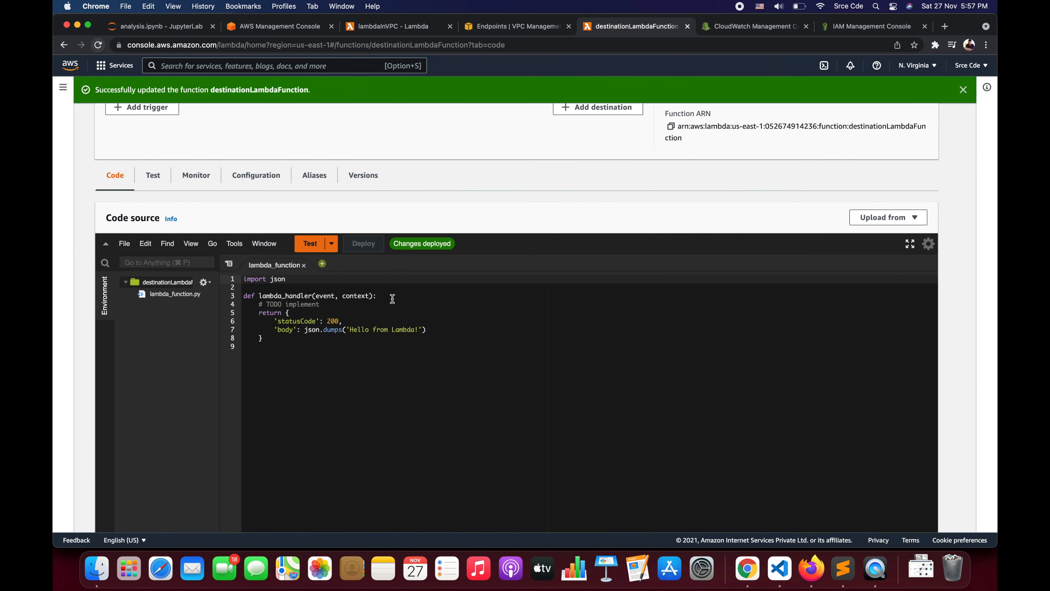
click(393, 299)
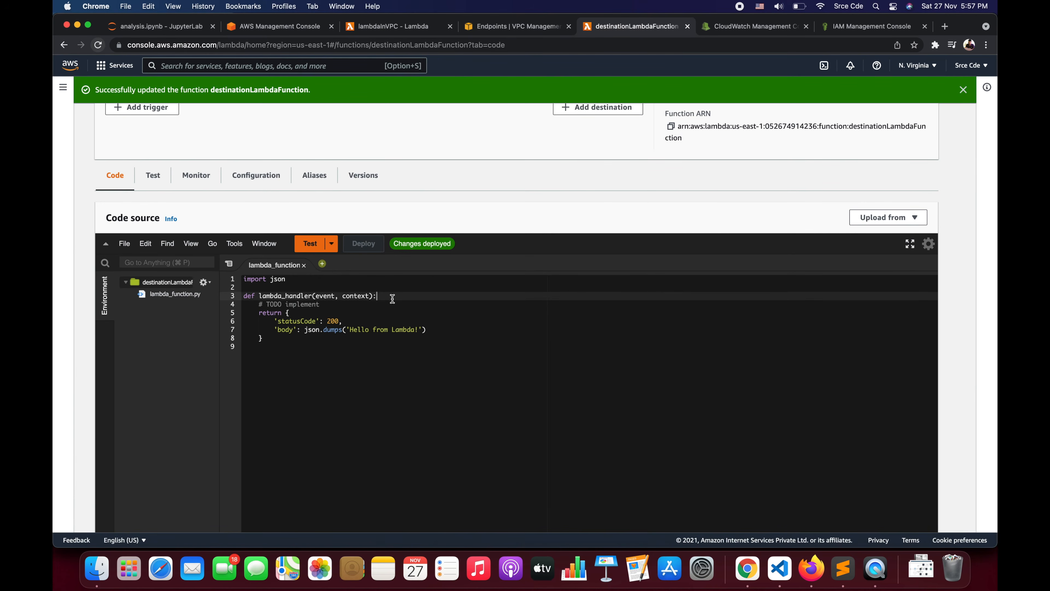
key(Return)
text(print(even)
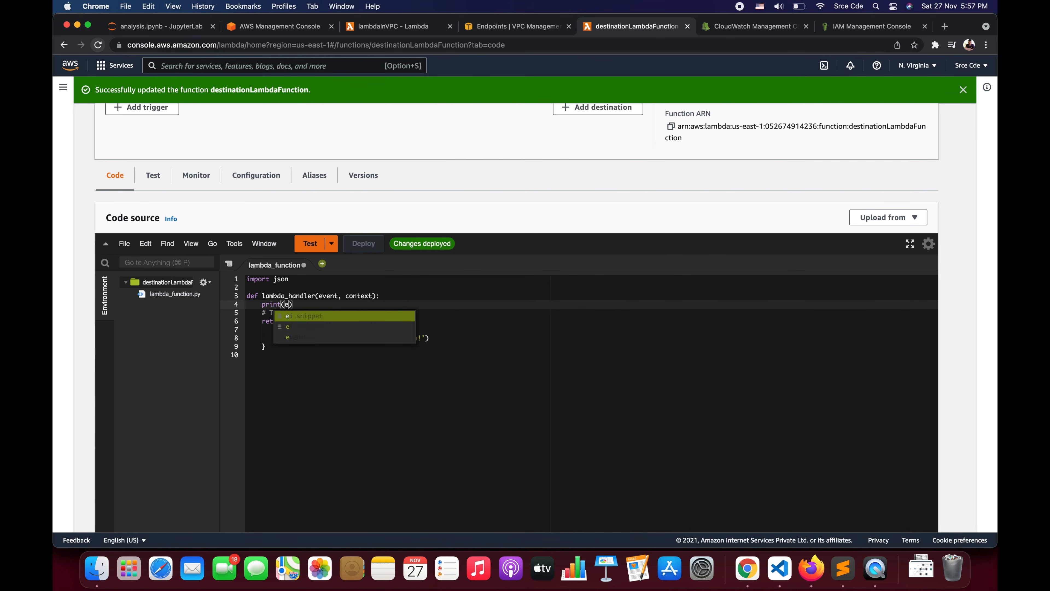
text(t)
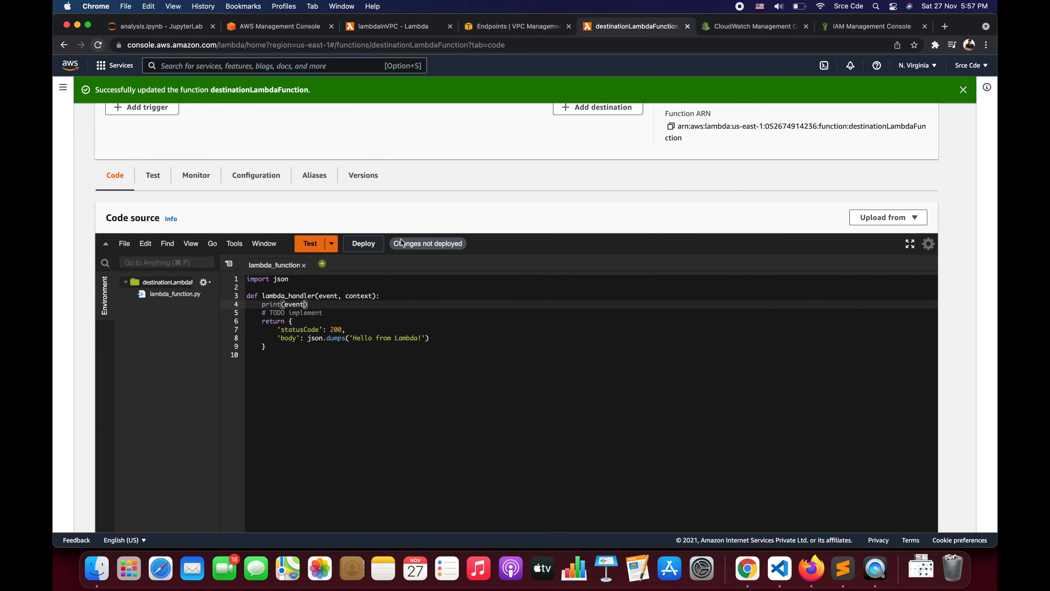
click(369, 247)
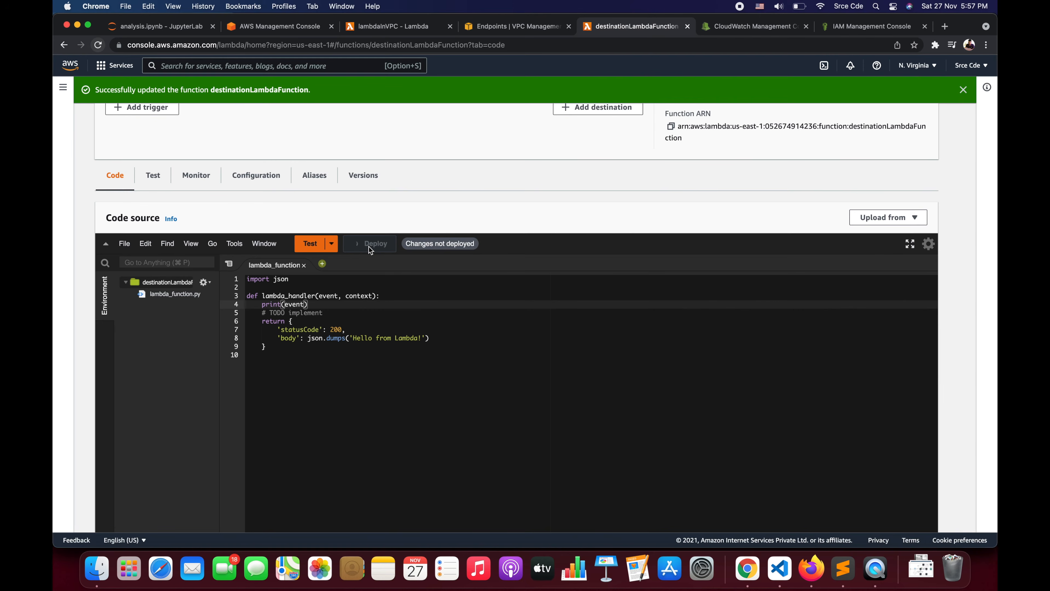
click(101, 49)
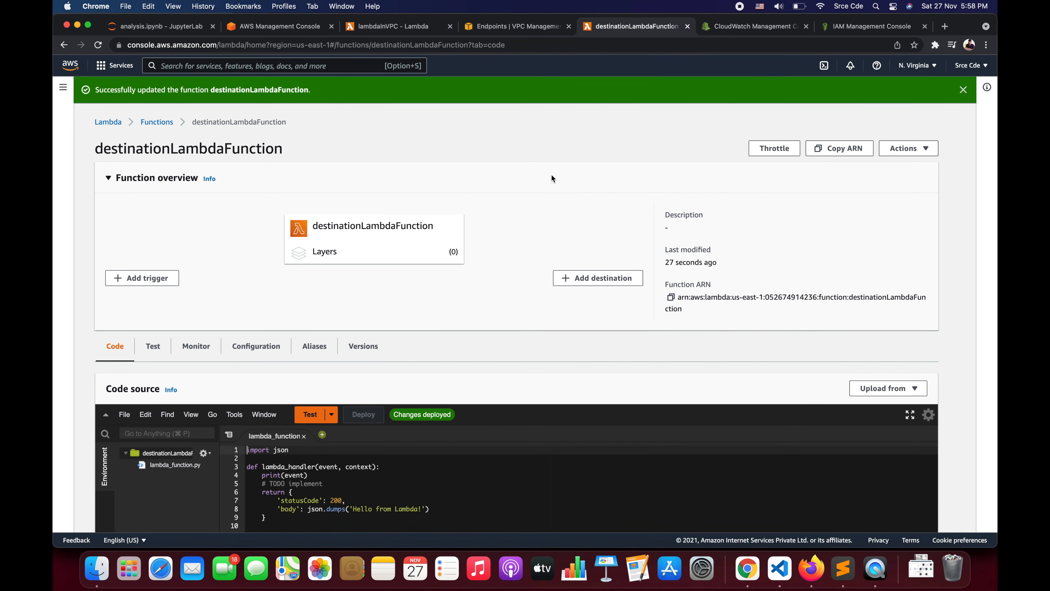
Run the lambdaInVPC test again and check the message logged in destinationLambdaFunction's newest CloudWatch log stream
click(395, 26)
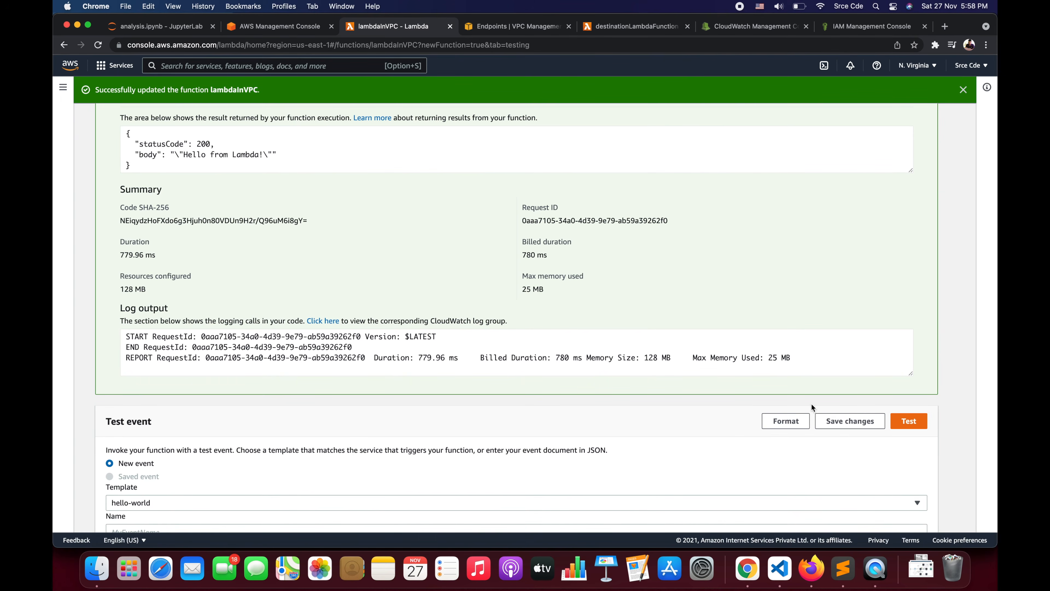
click(914, 422)
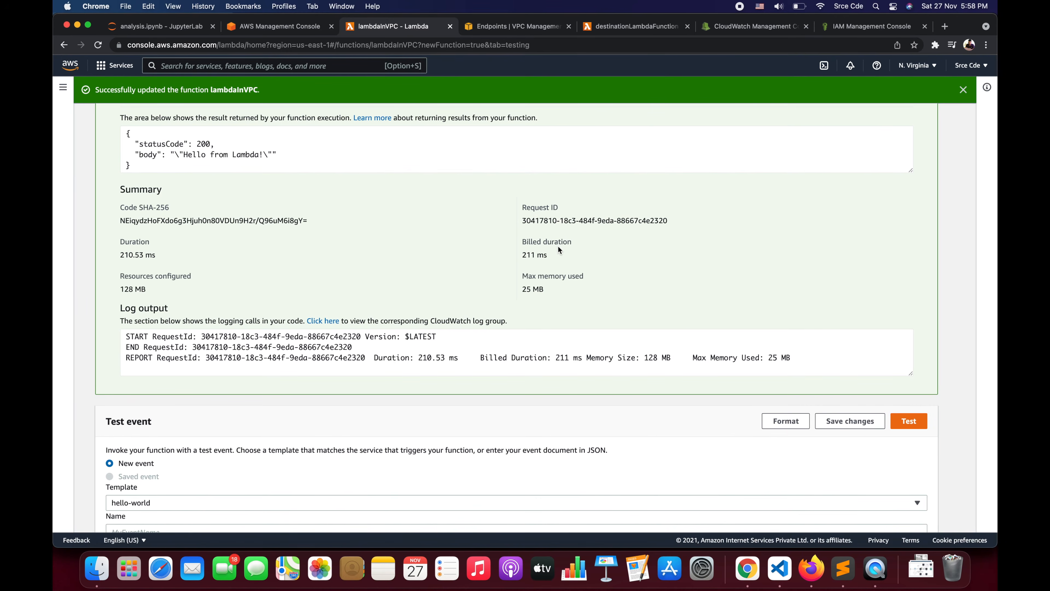
click(732, 30)
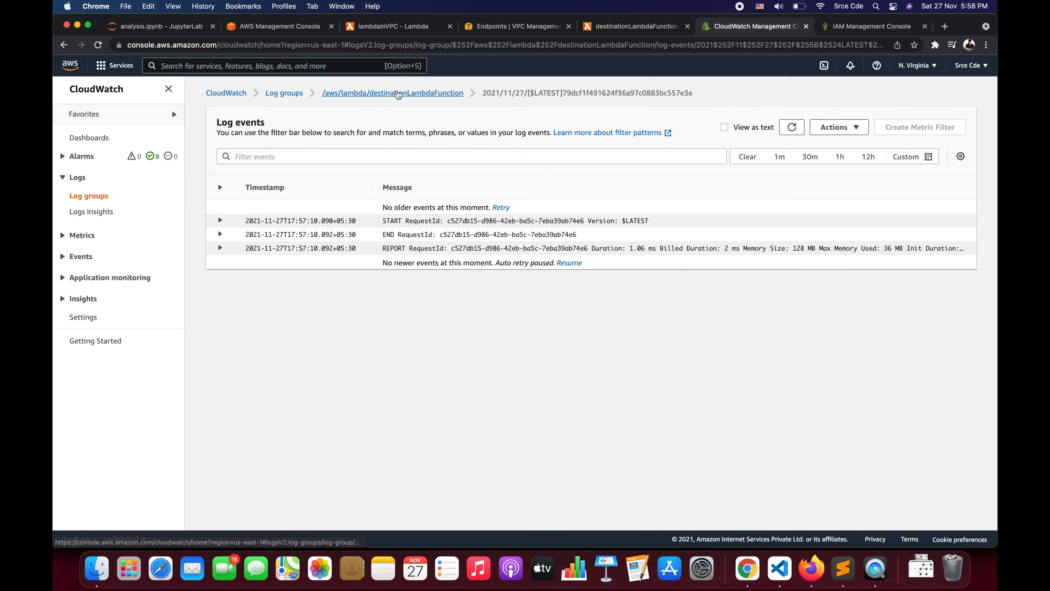
click(398, 94)
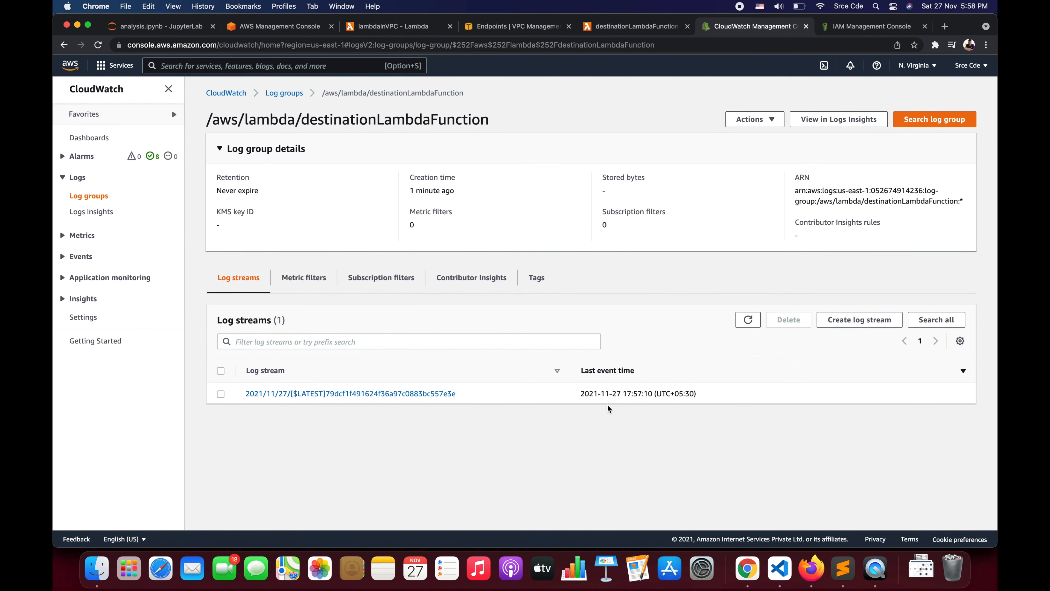
click(749, 321)
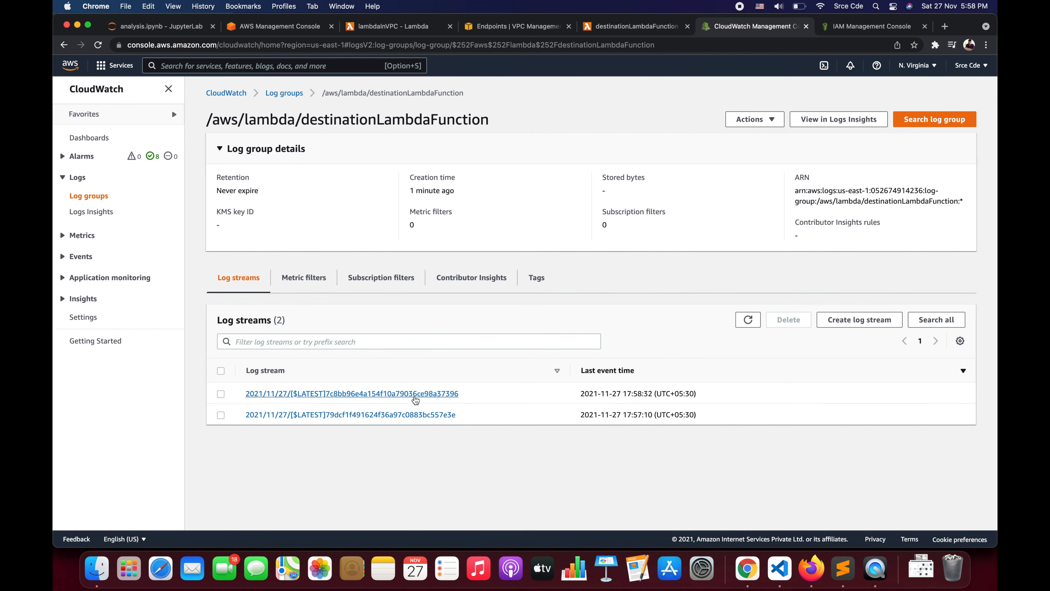
click(416, 393)
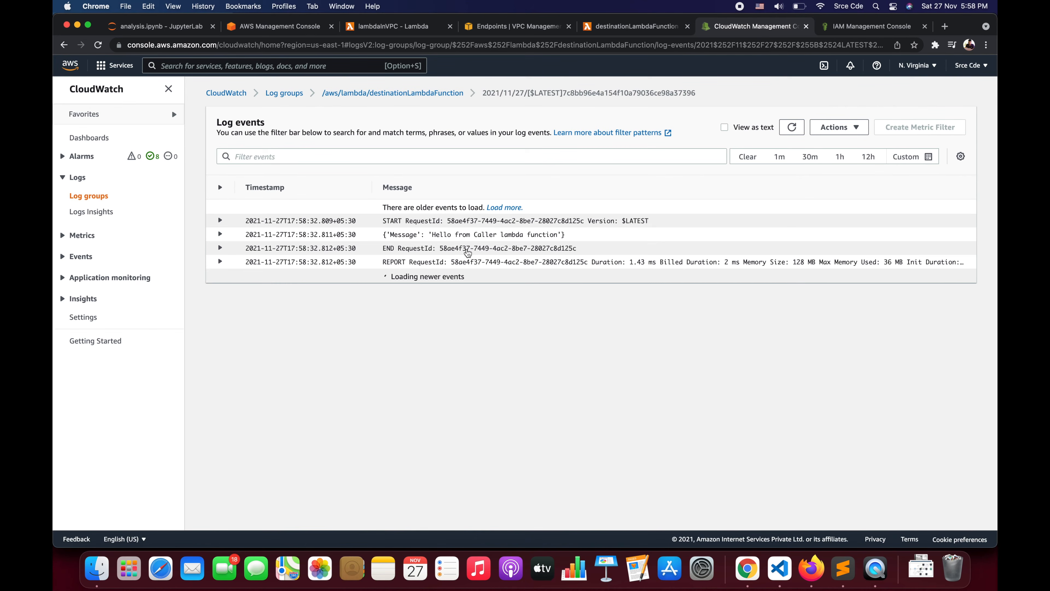
drag(380, 235, 554, 244)
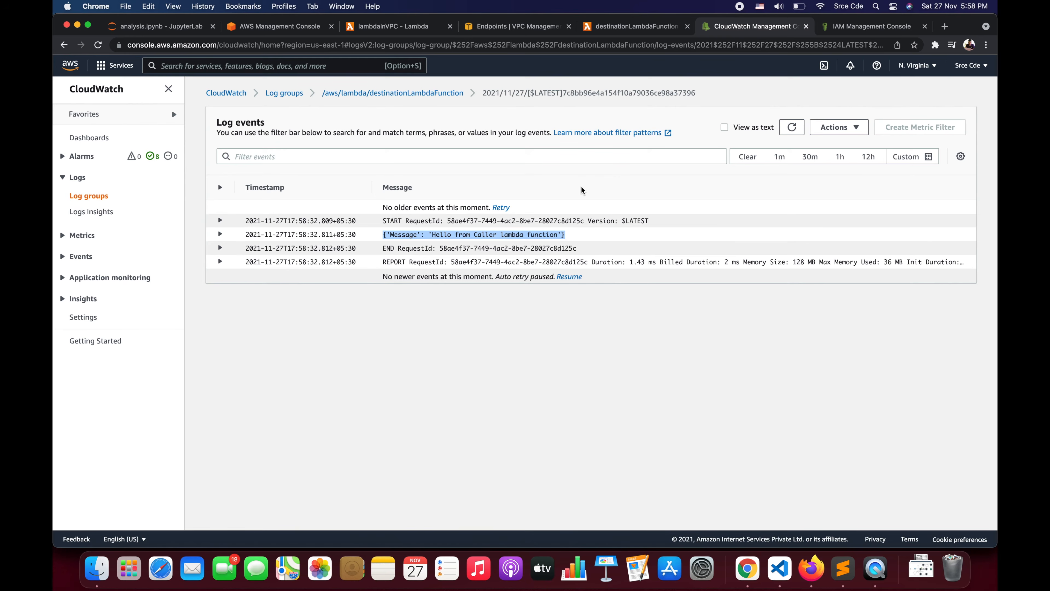
Disconnect destinationLambdaFunction from its VPC by setting the VPC in its configuration to None, and save
click(389, 29)
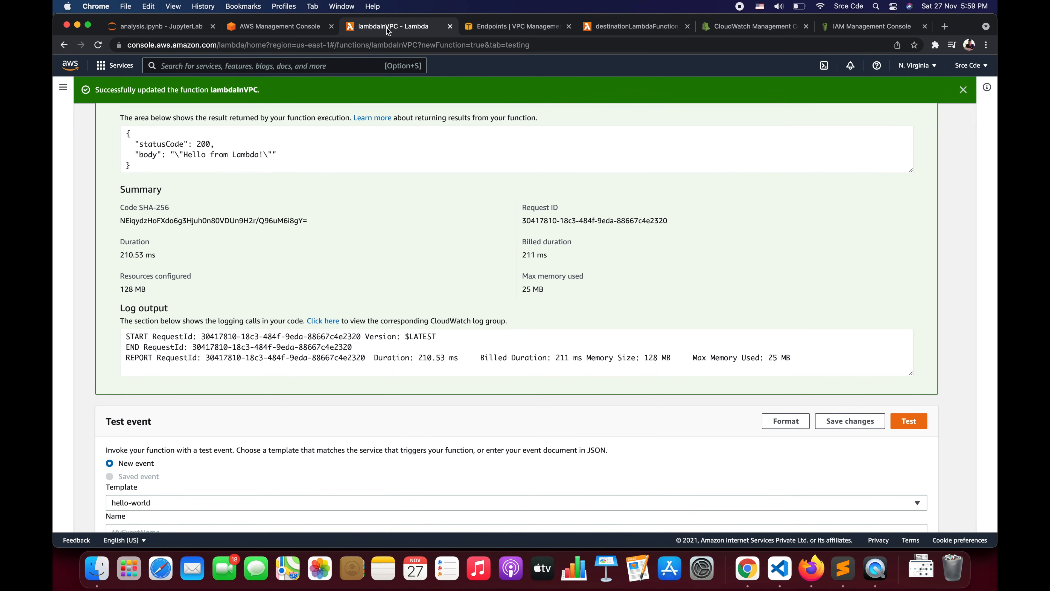
click(635, 29)
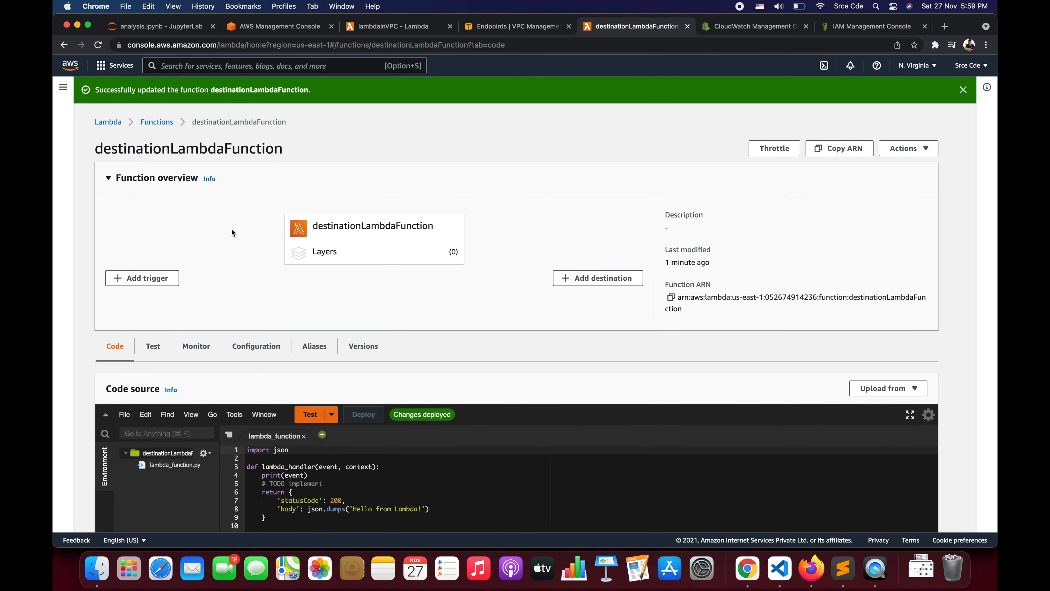
double_click(181, 153)
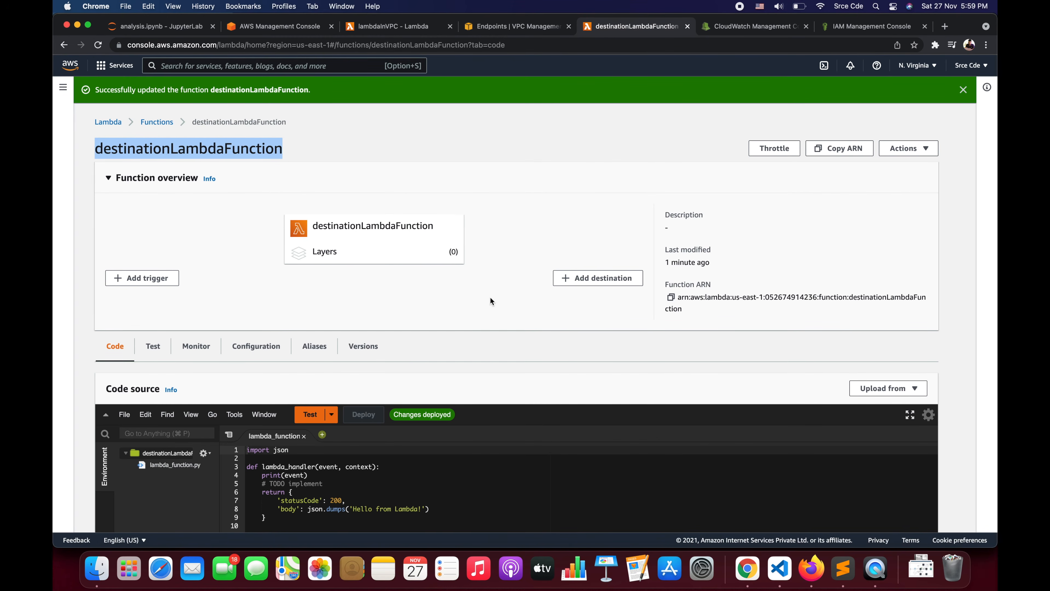
scroll(491, 297, down, 1)
click(261, 353)
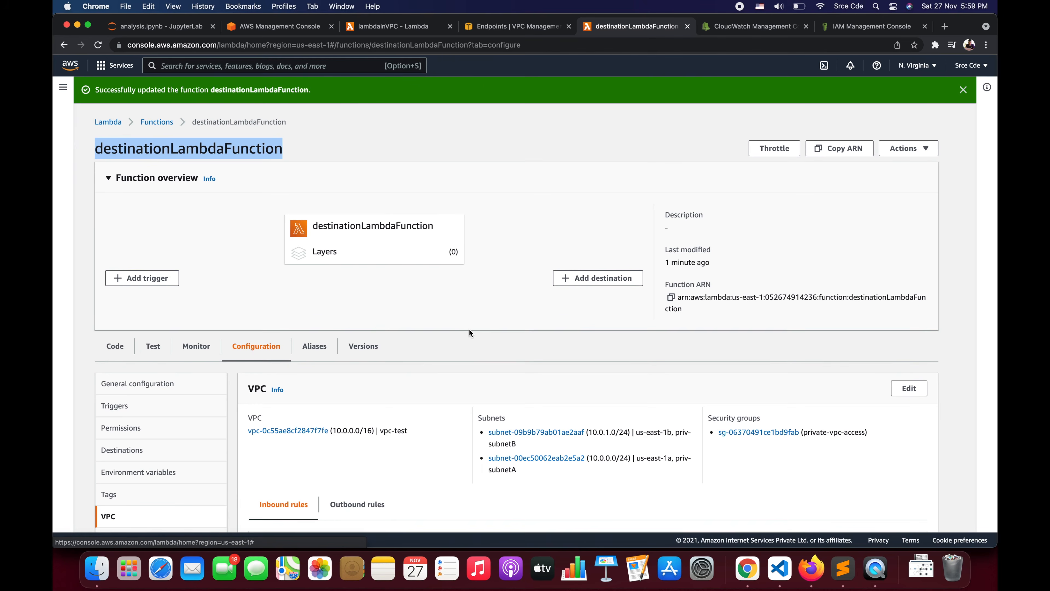
scroll(142, 400, down, 4)
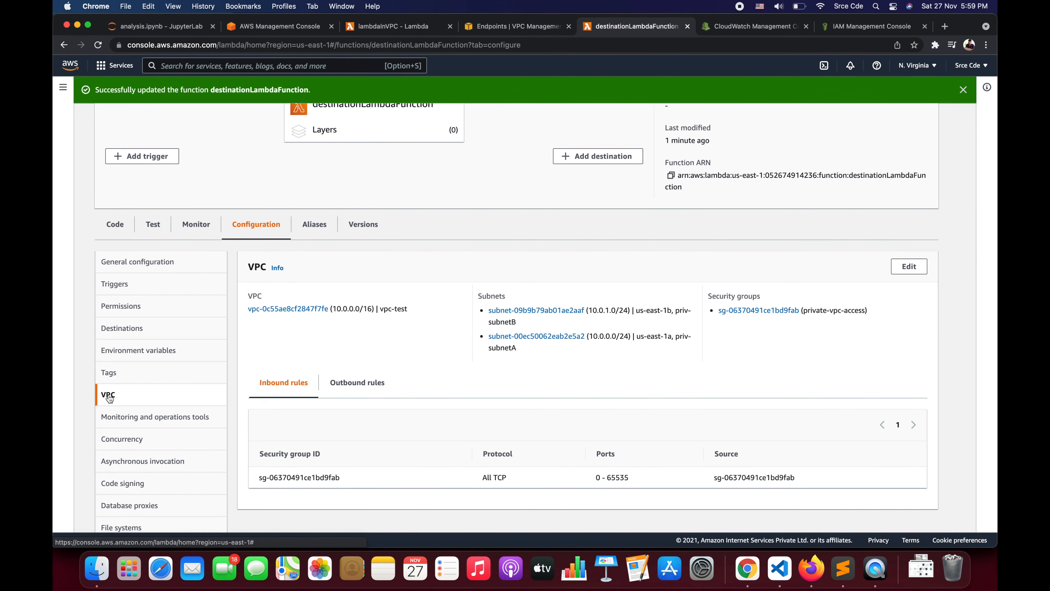
click(905, 272)
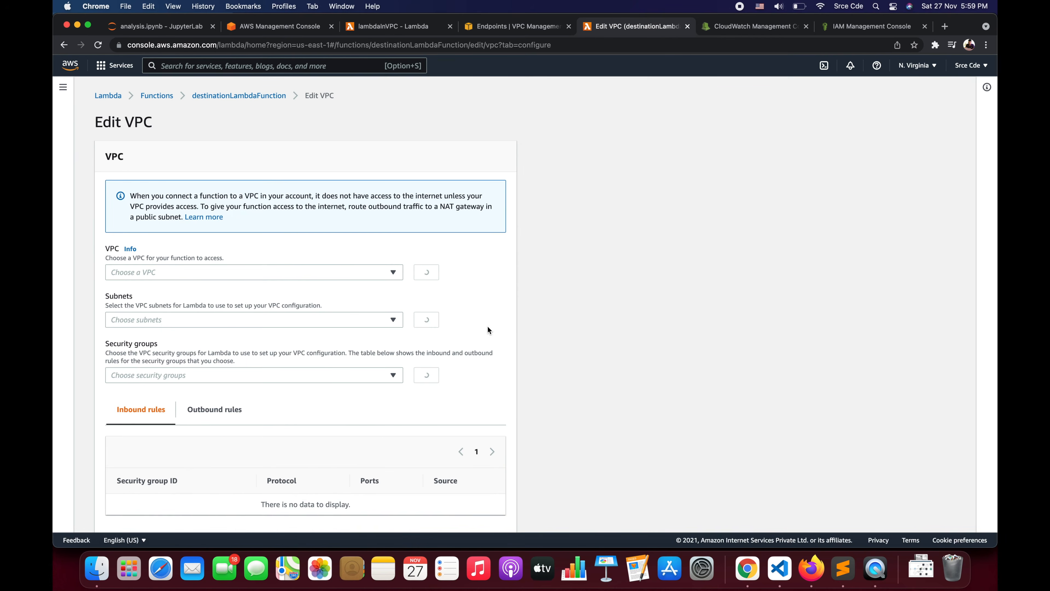
click(358, 273)
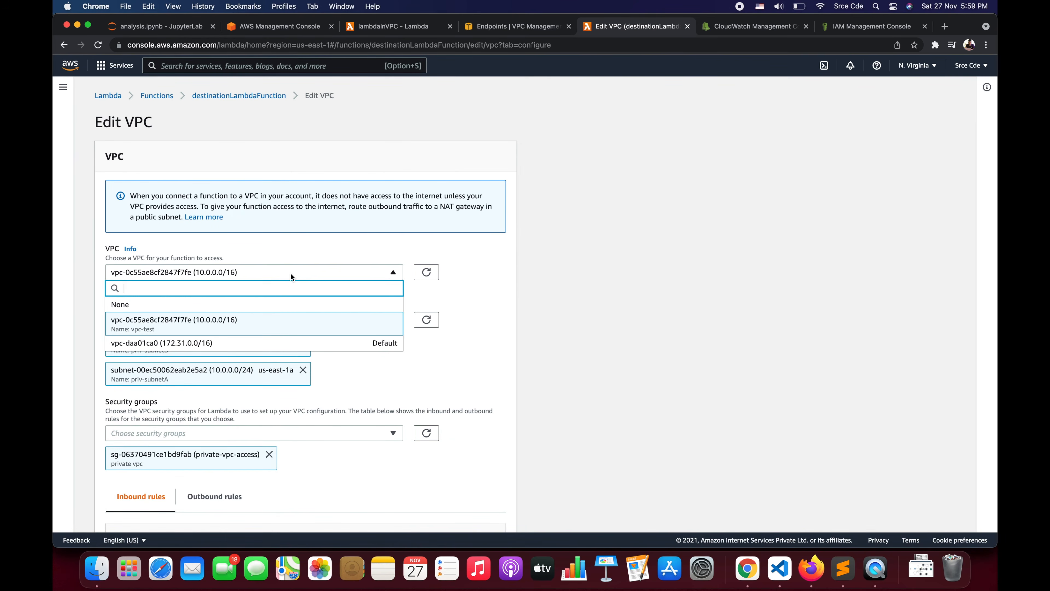
click(271, 305)
click(491, 312)
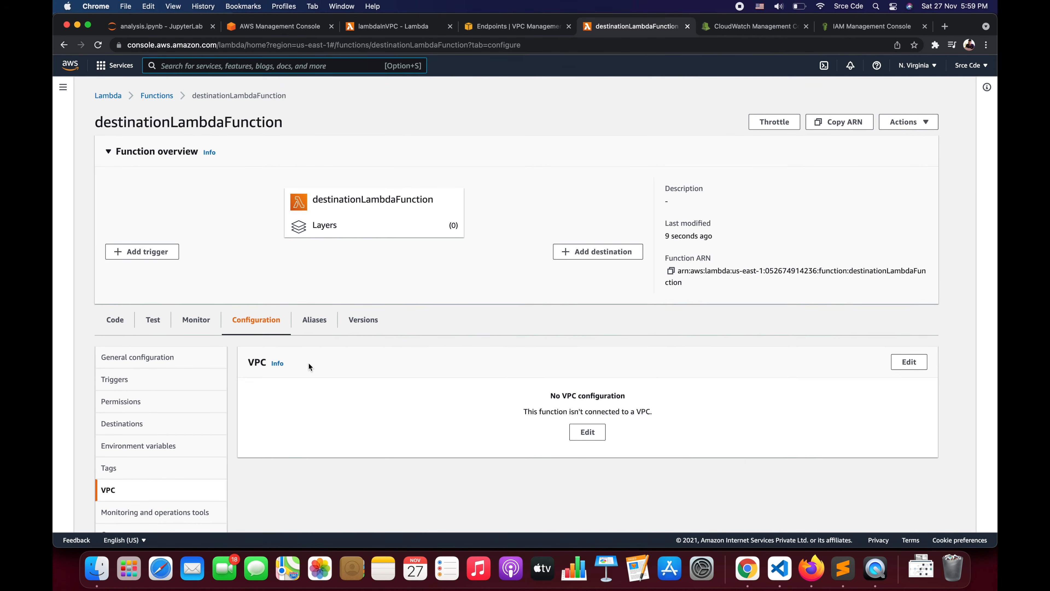
scroll(308, 362, down, 3)
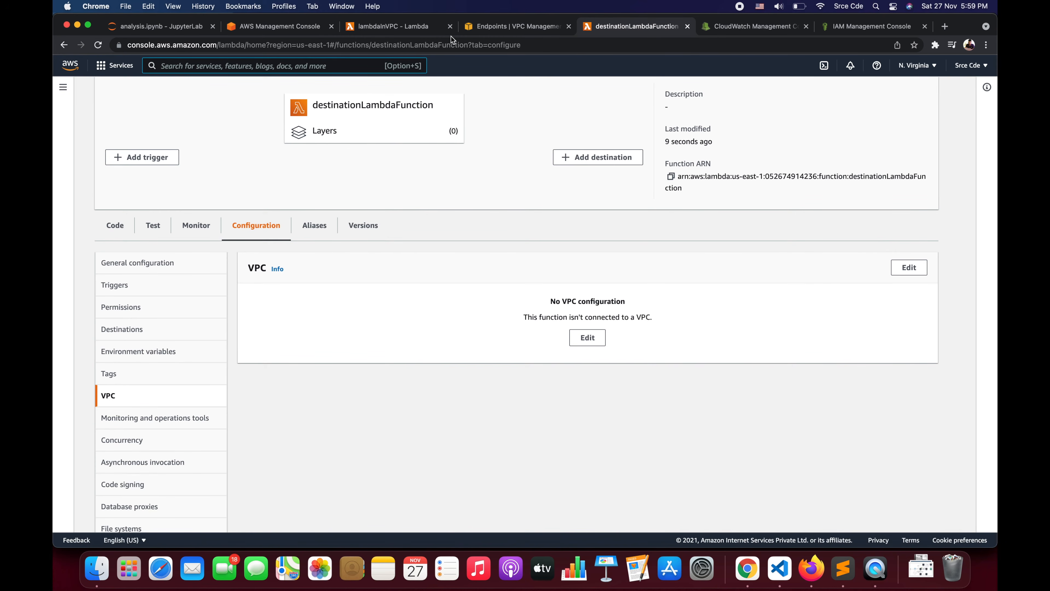
Rerun the hello-world test on lambdaInVPC with destinationLambdaFunction outside the VPC
click(395, 31)
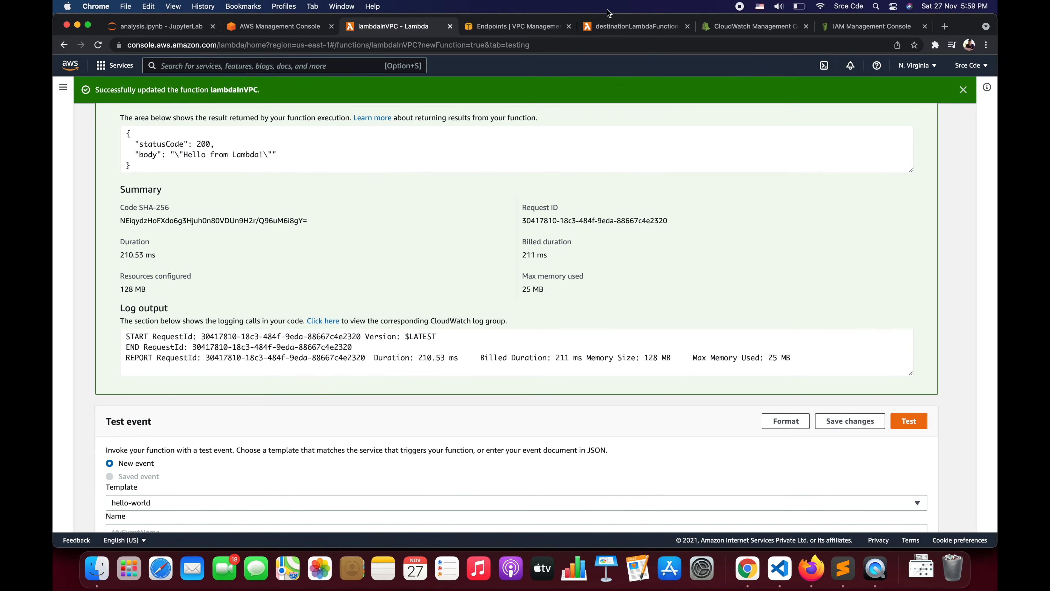
click(615, 26)
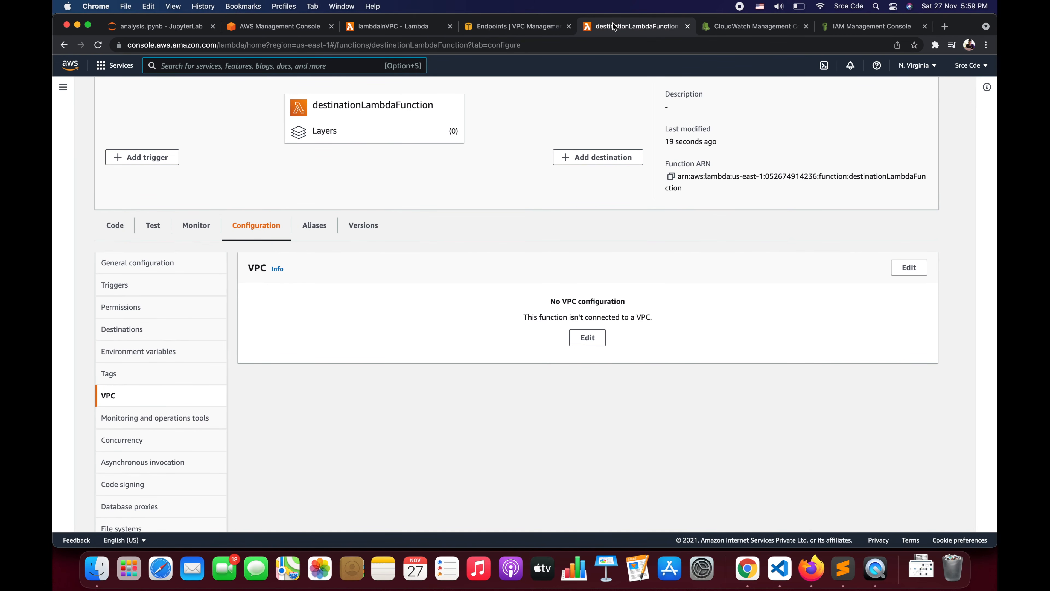
click(406, 30)
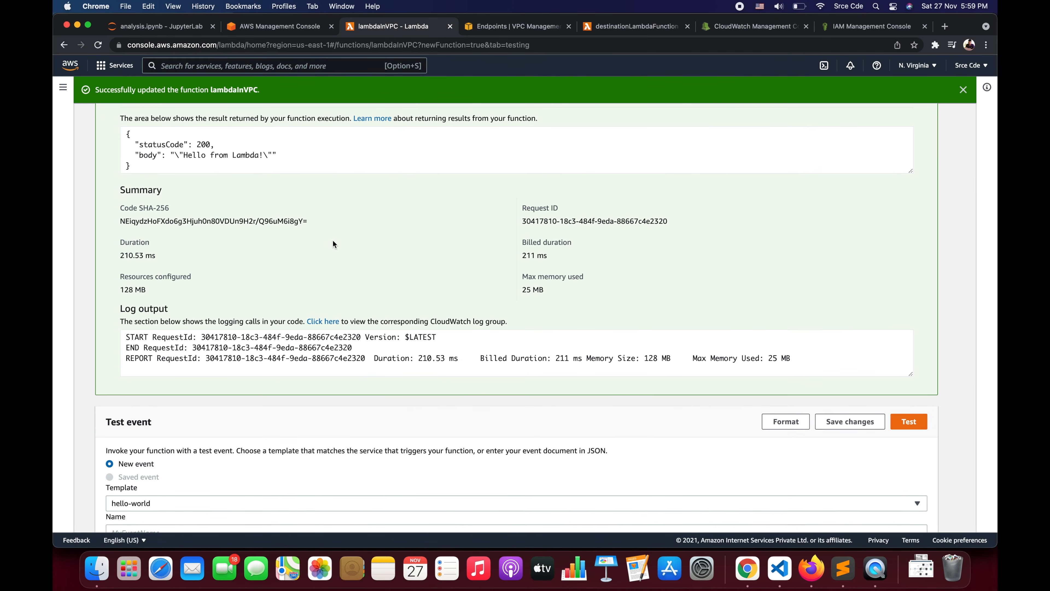
scroll(334, 241, up, 4)
scroll(334, 241, down, 2)
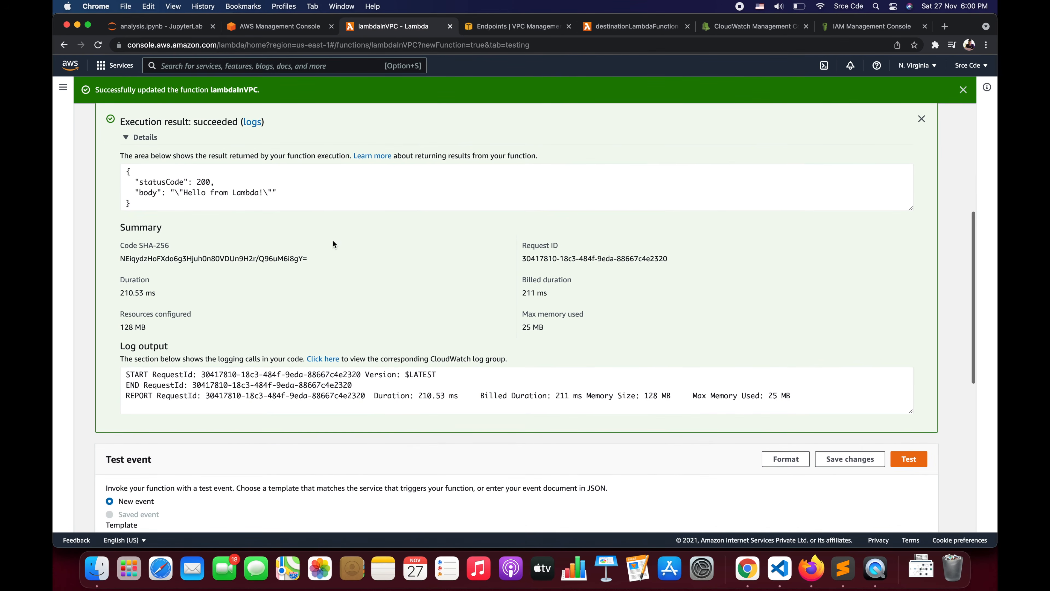
click(907, 460)
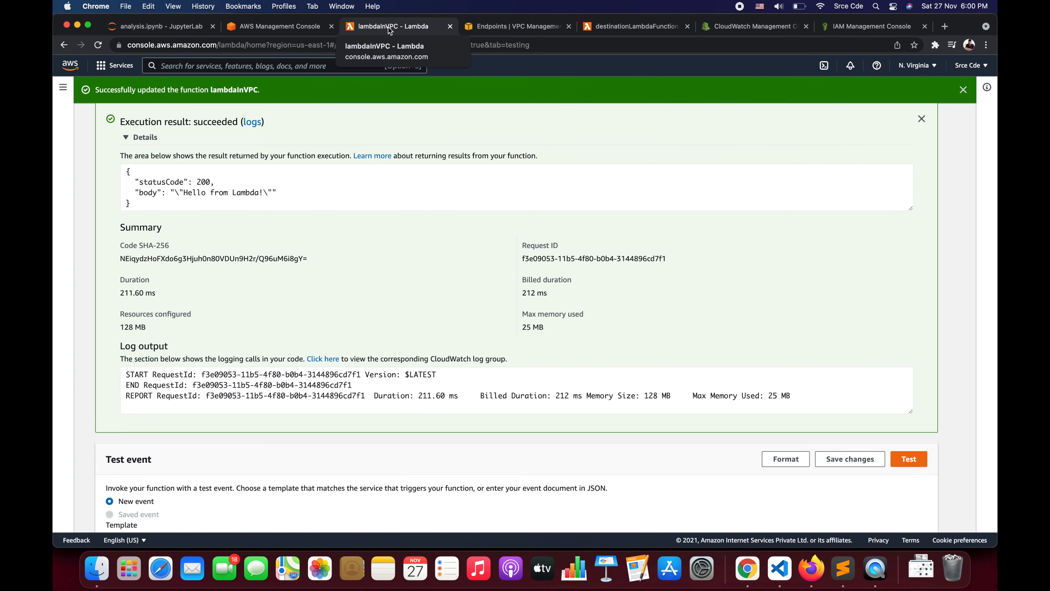
Open the newest log stream in destinationLambdaFunction's CloudWatch log group and check its logged events
click(637, 29)
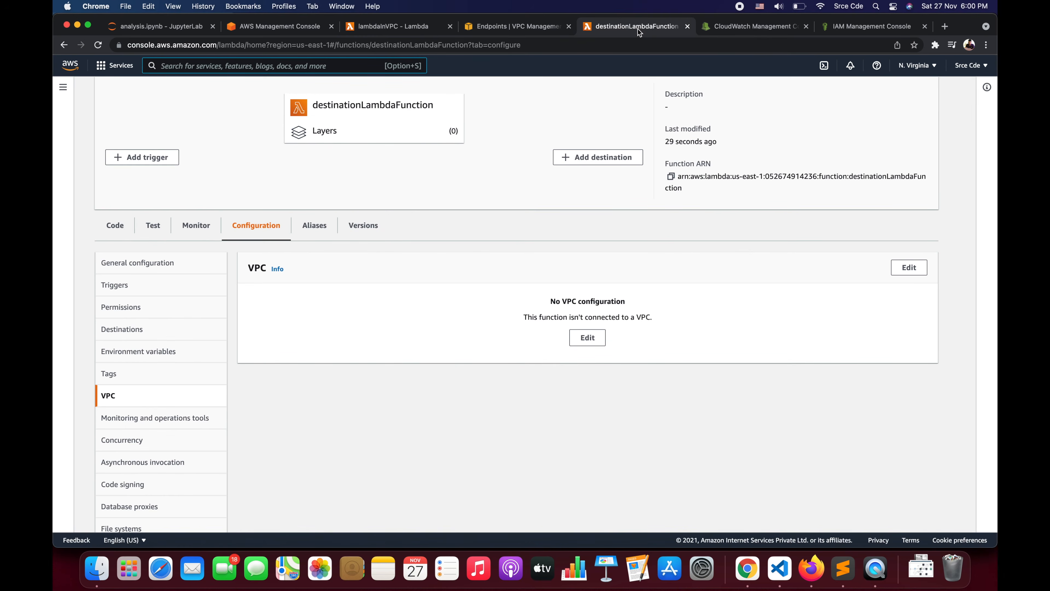
click(759, 29)
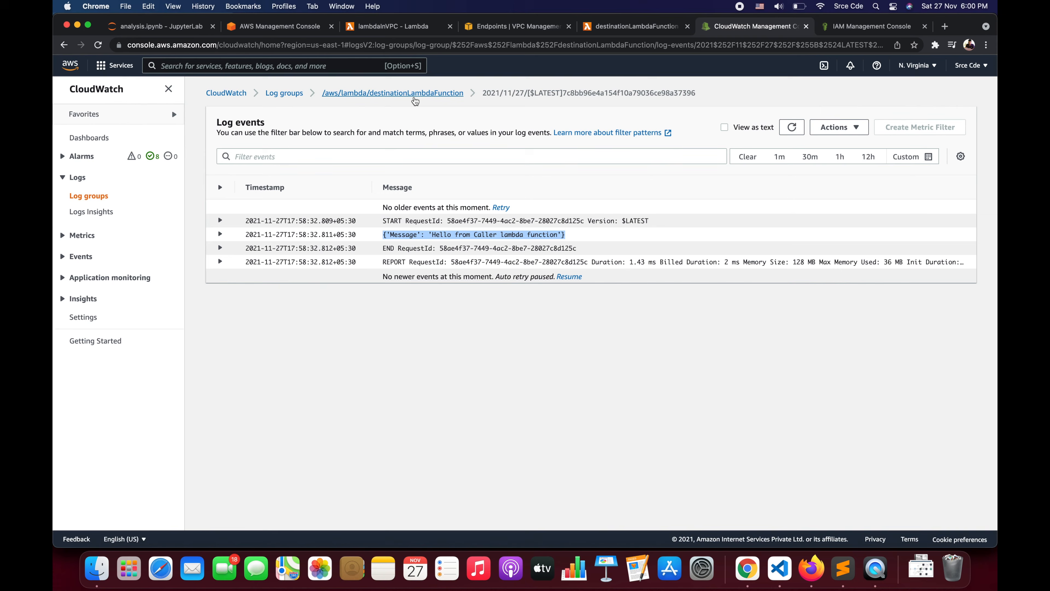
click(426, 95)
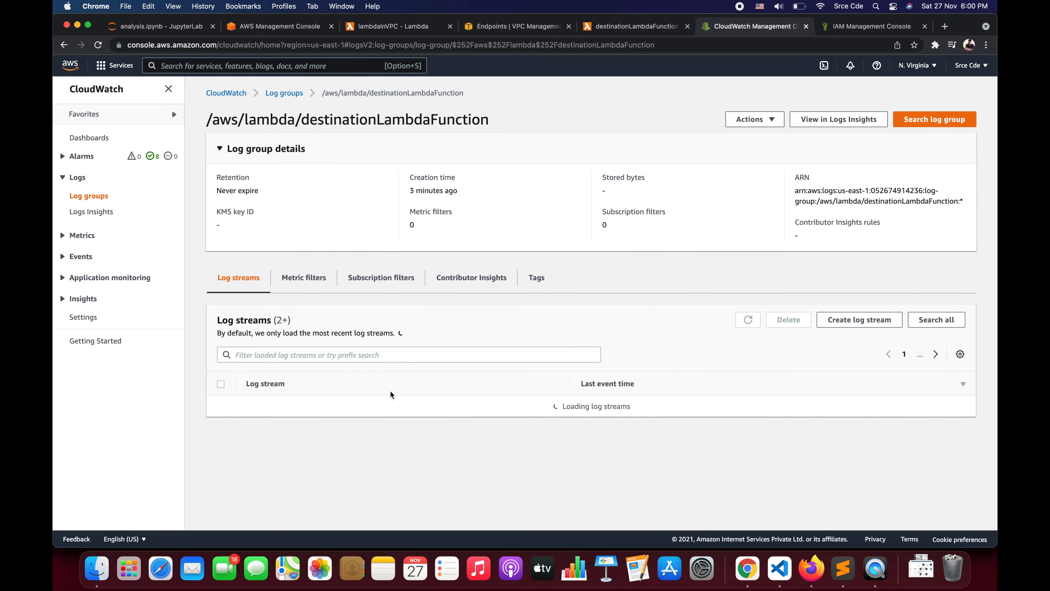
click(421, 394)
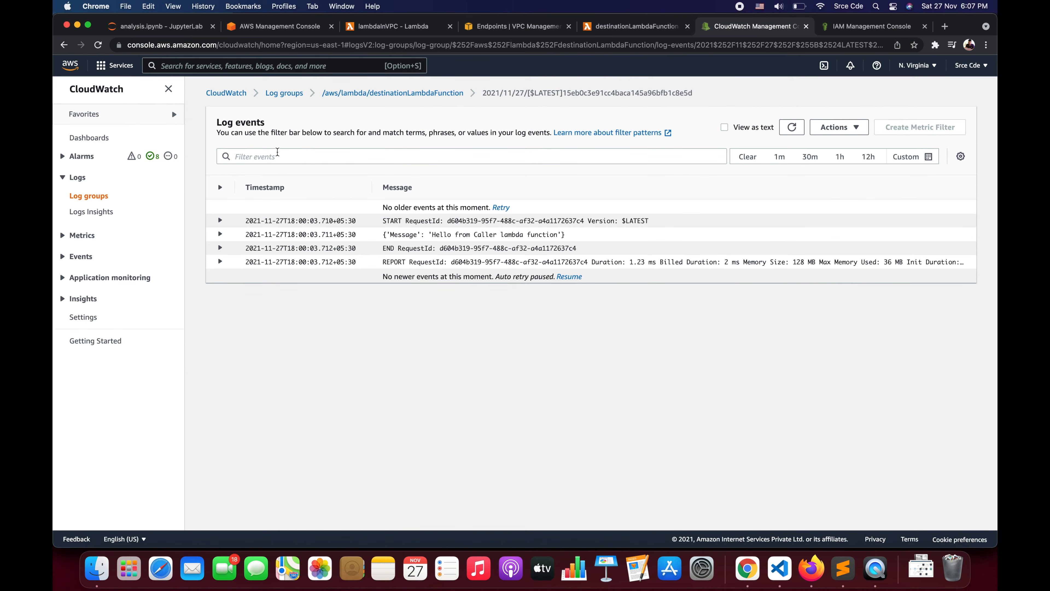
Copy lambdaInVPC's entire function code over the code of destinationLambdaFunction and save the file
click(382, 27)
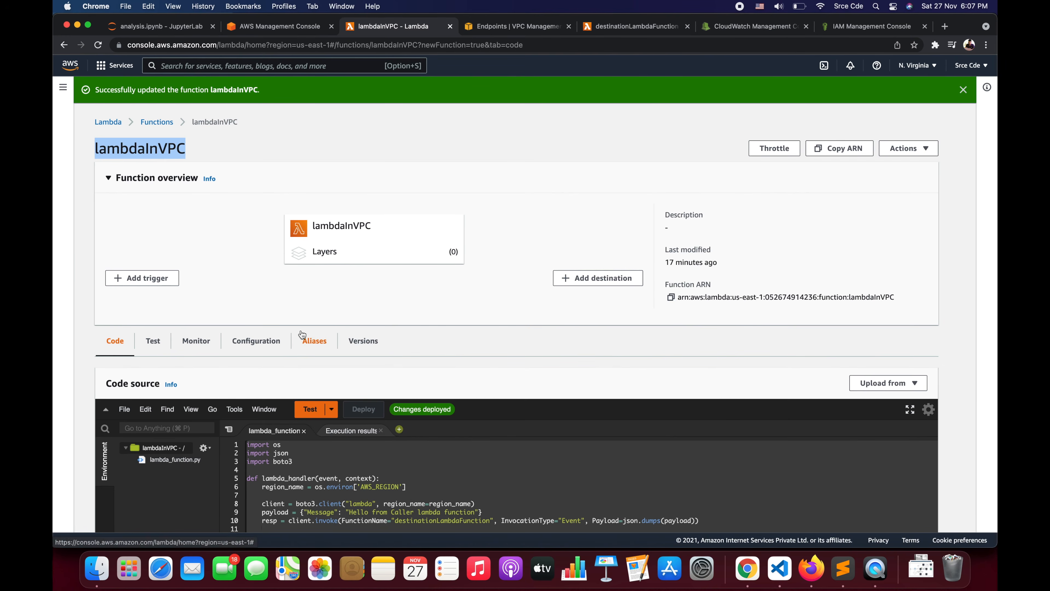
scroll(307, 356, down, 5)
key(super+a)
key(super+c)
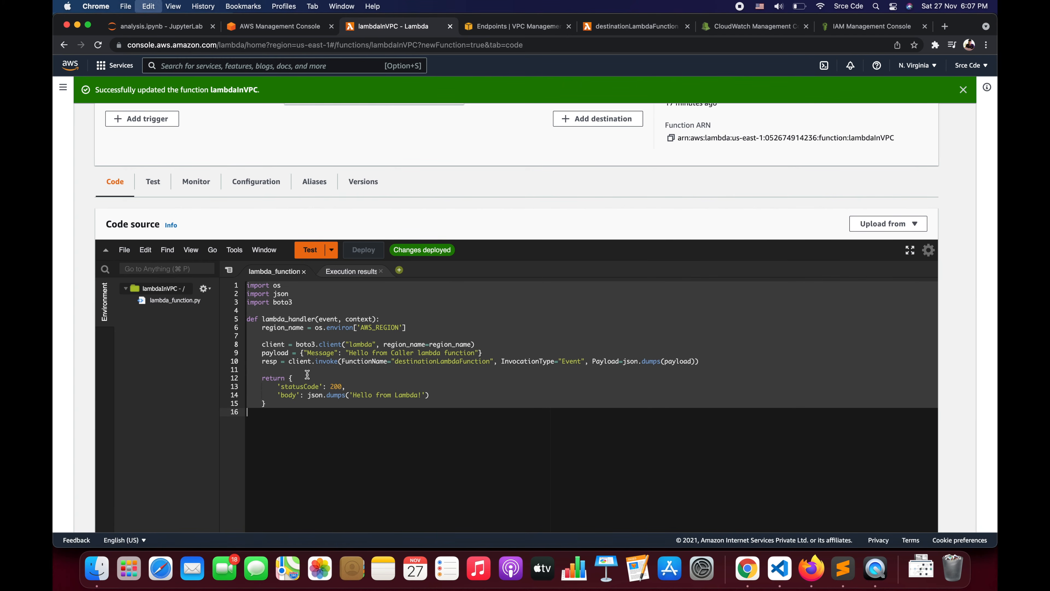
click(629, 28)
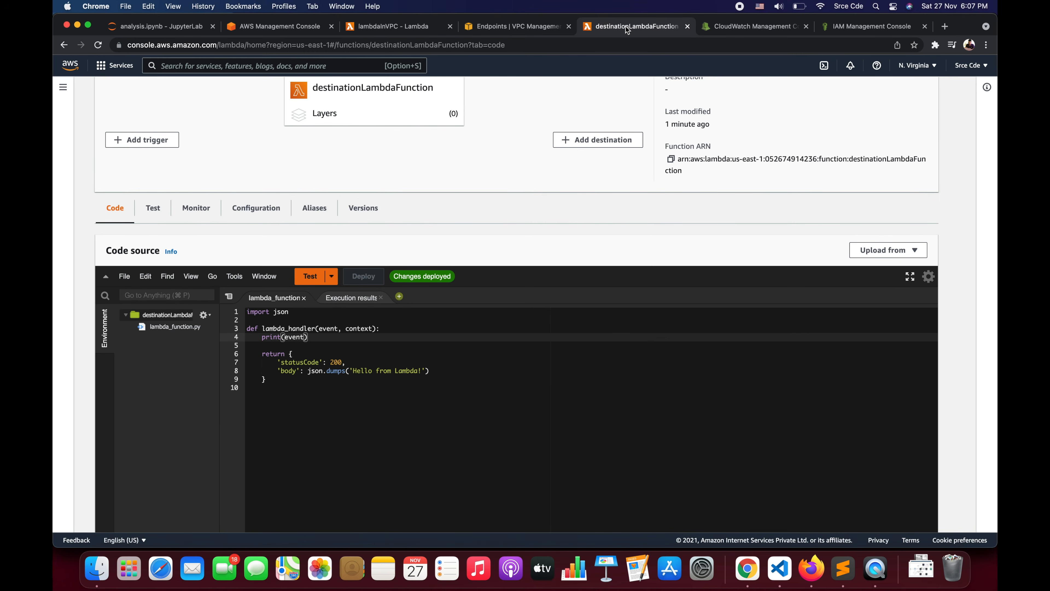
click(426, 370)
key(super+a)
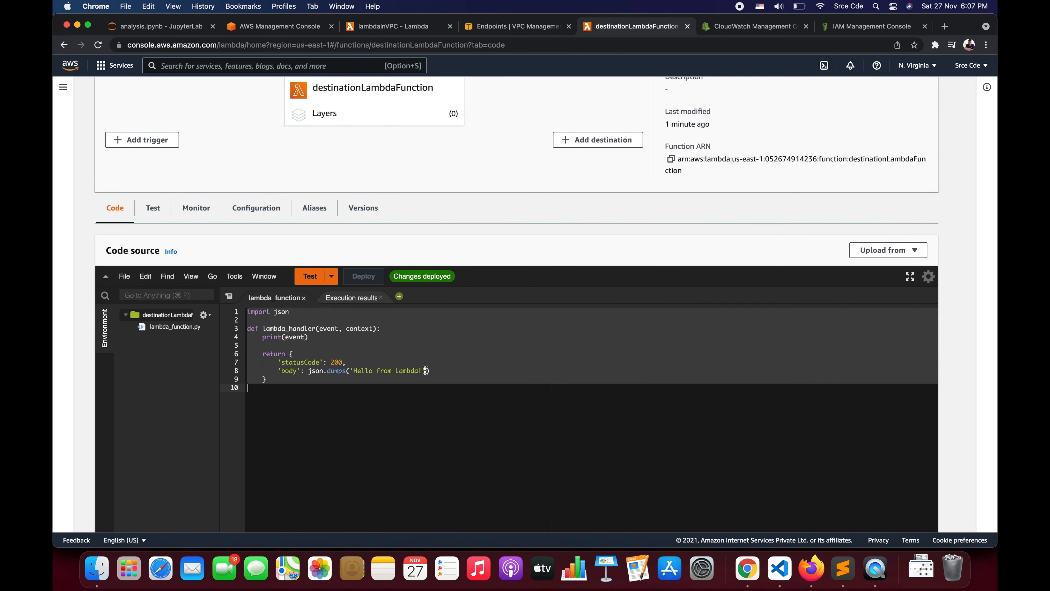
key(super+v)
key(super+s)
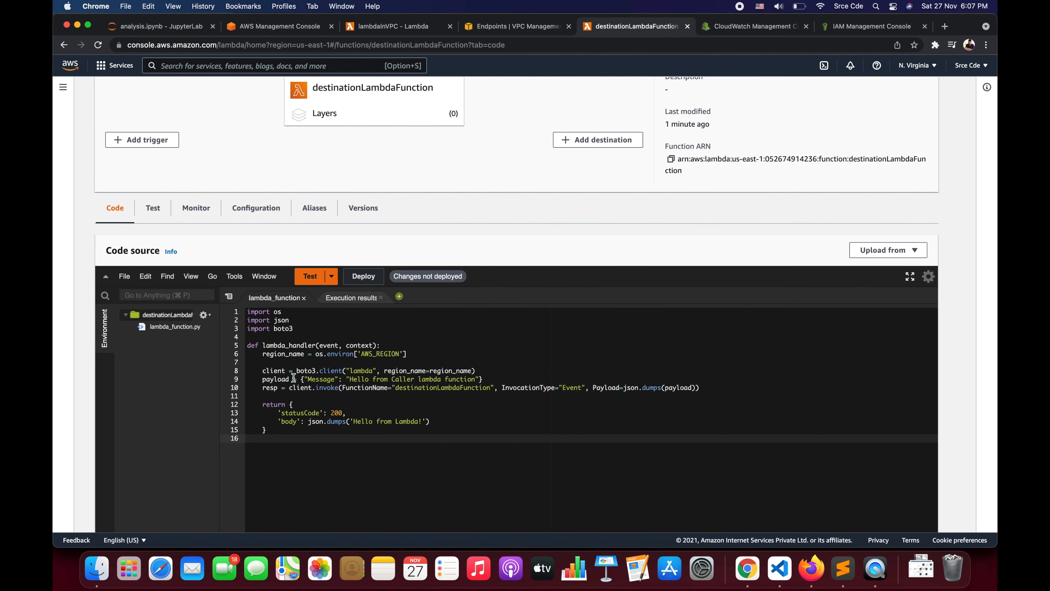
Change the payload message to "Hello from Destination lambda function", set the invoked FunctionName to "lambdaInVPC" and deploy destinationLambdaFunction
double_click(403, 380)
text(Destinat)
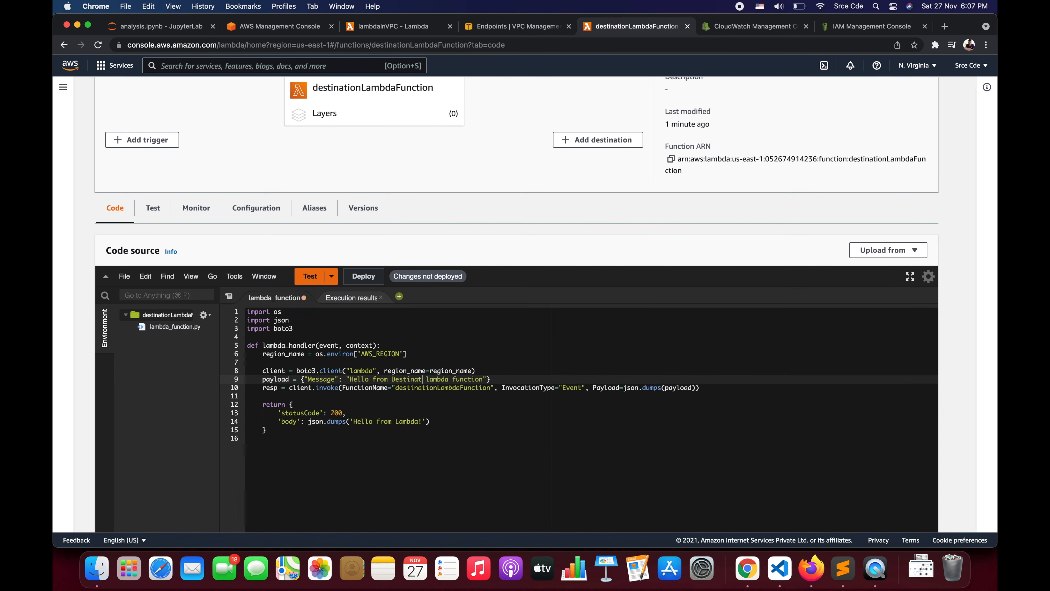
text(ion)
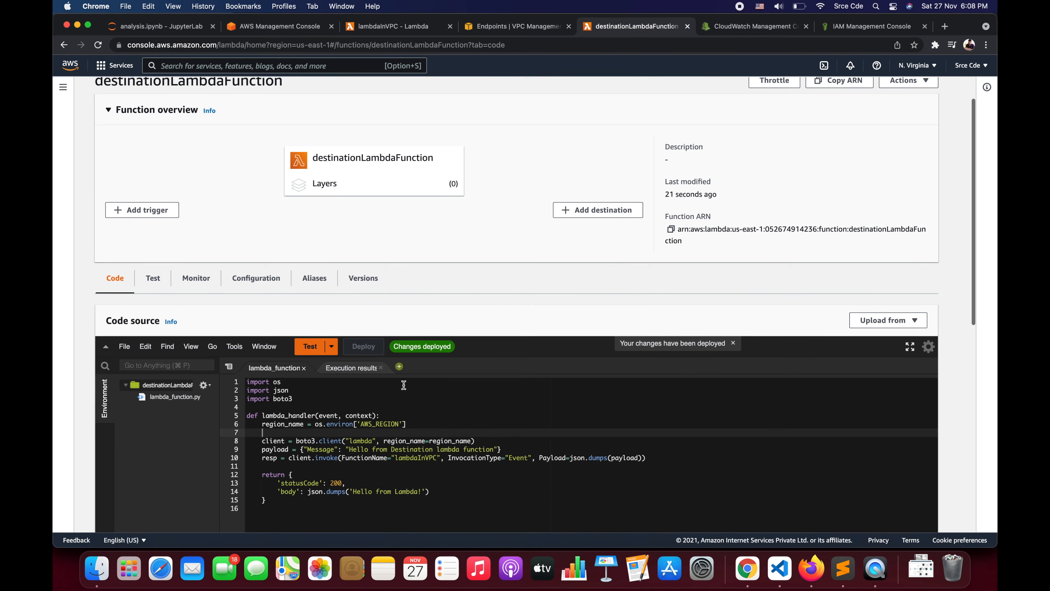
scroll(404, 385, down, 2)
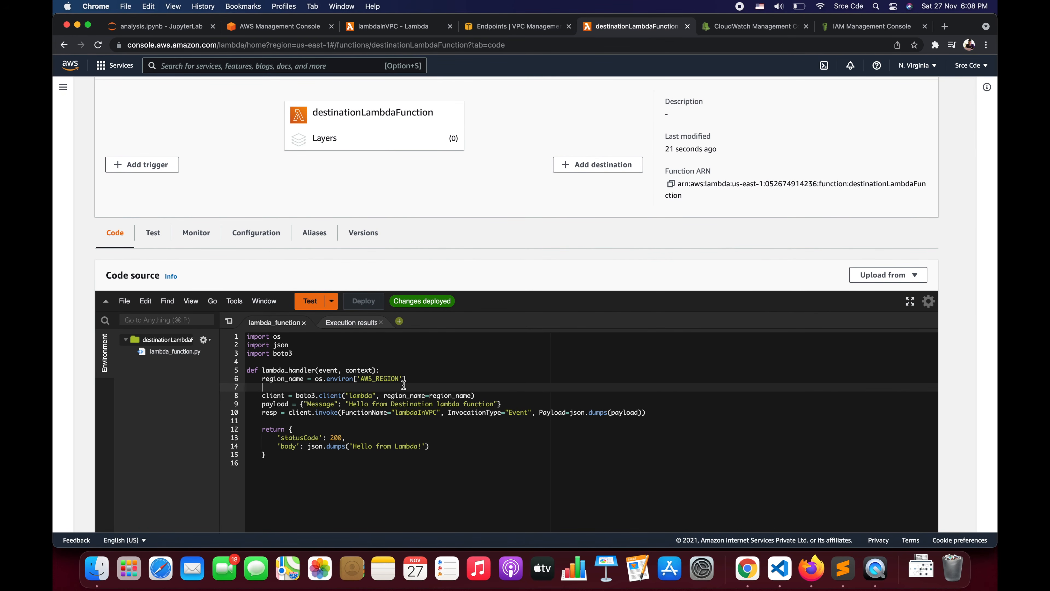
Check the services in destinationLambdaFunction's permissions resource summary and open its execution role in IAM
click(266, 239)
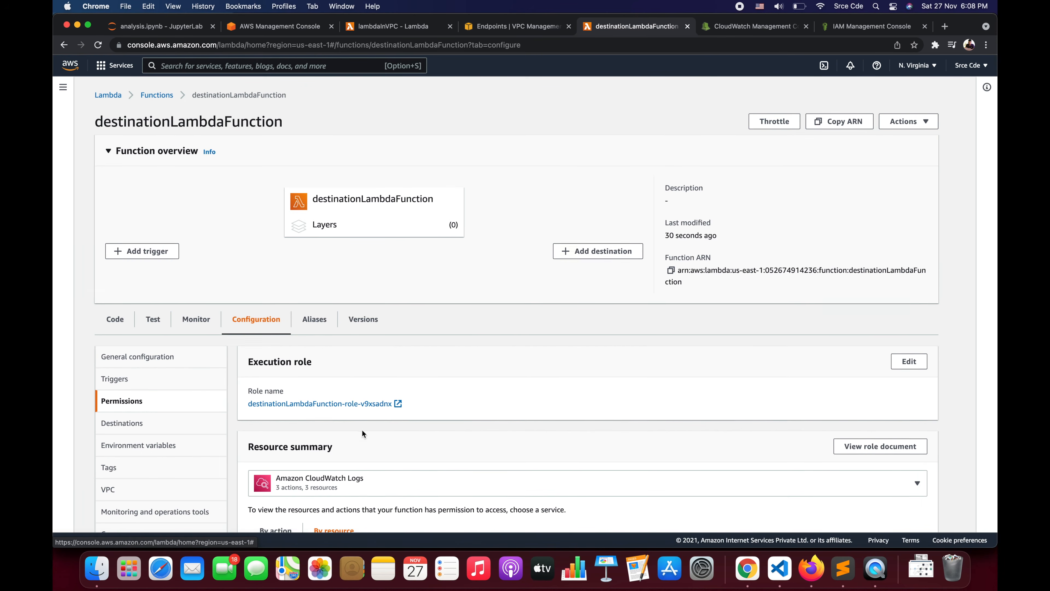
scroll(362, 430, down, 4)
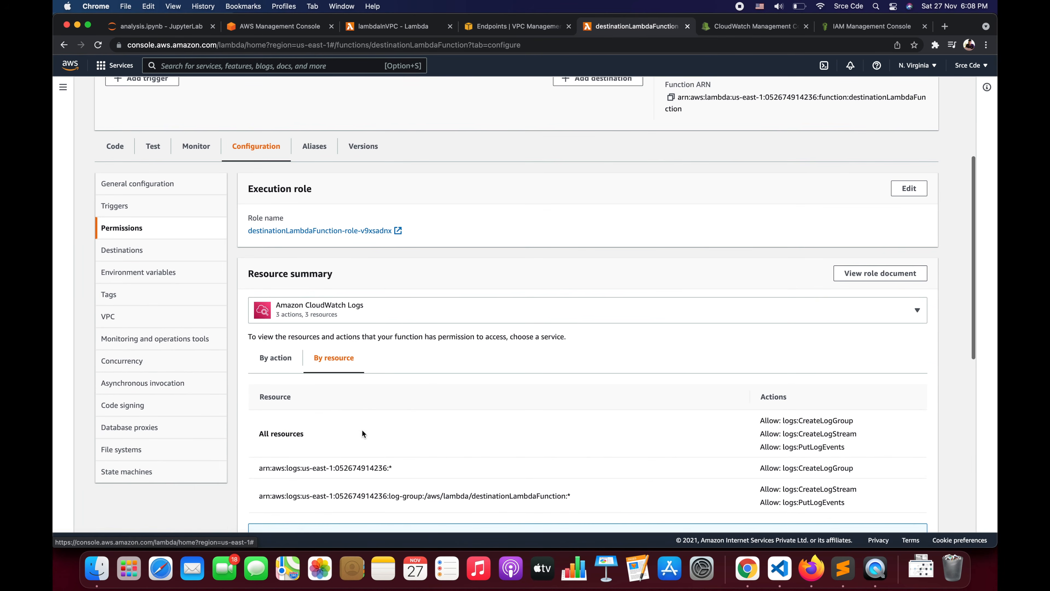
click(400, 311)
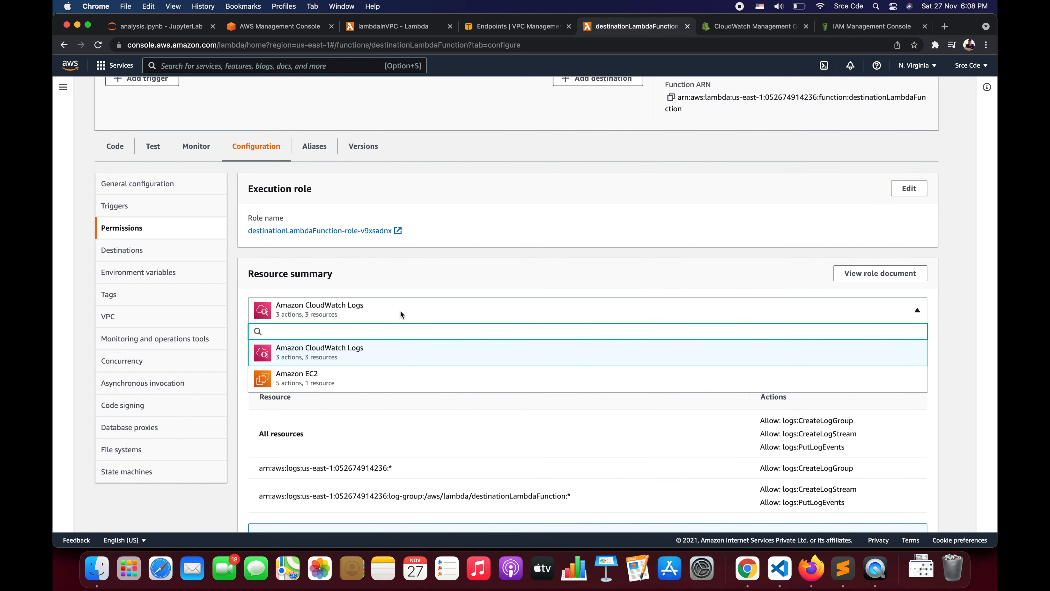
click(439, 279)
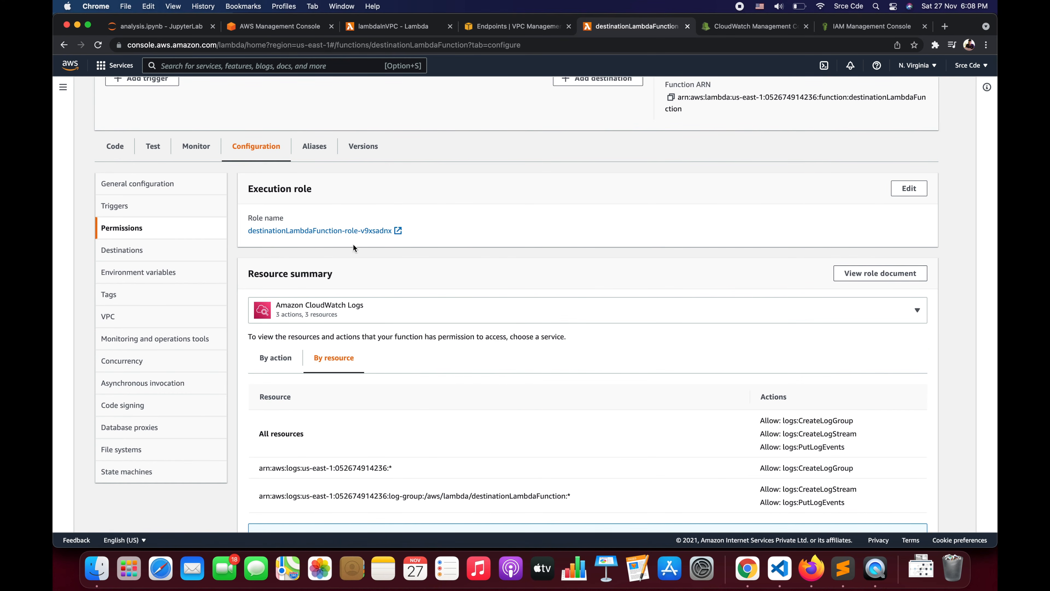
click(344, 231)
click(671, 25)
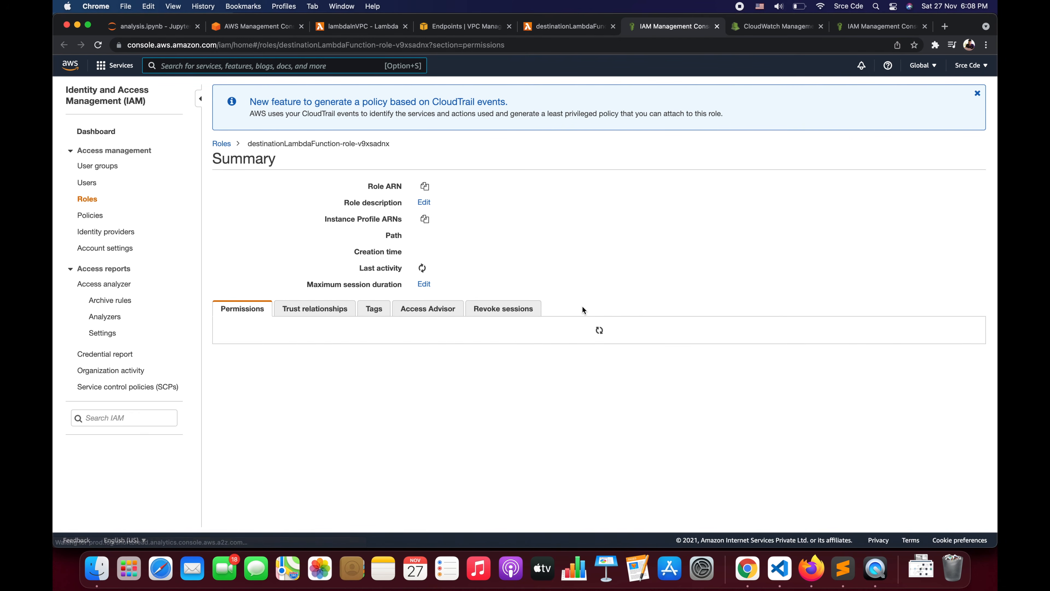
Find the AWSLambdaRole managed policy, review its JSON and attach it to destinationLambdaFunction's execution role
click(266, 353)
click(283, 162)
text(awslamdarole)
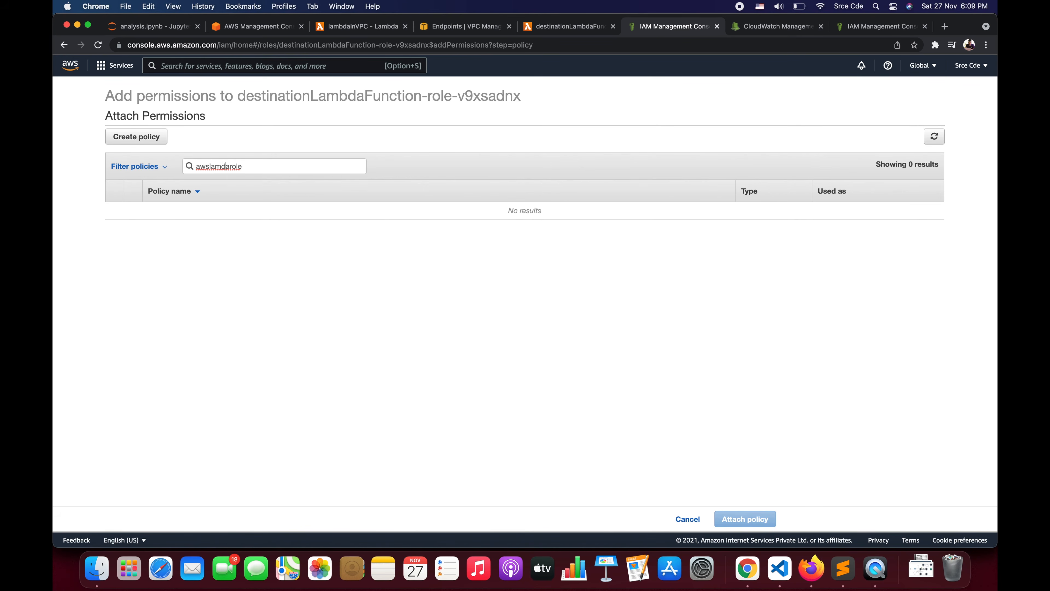
click(221, 166)
text(b)
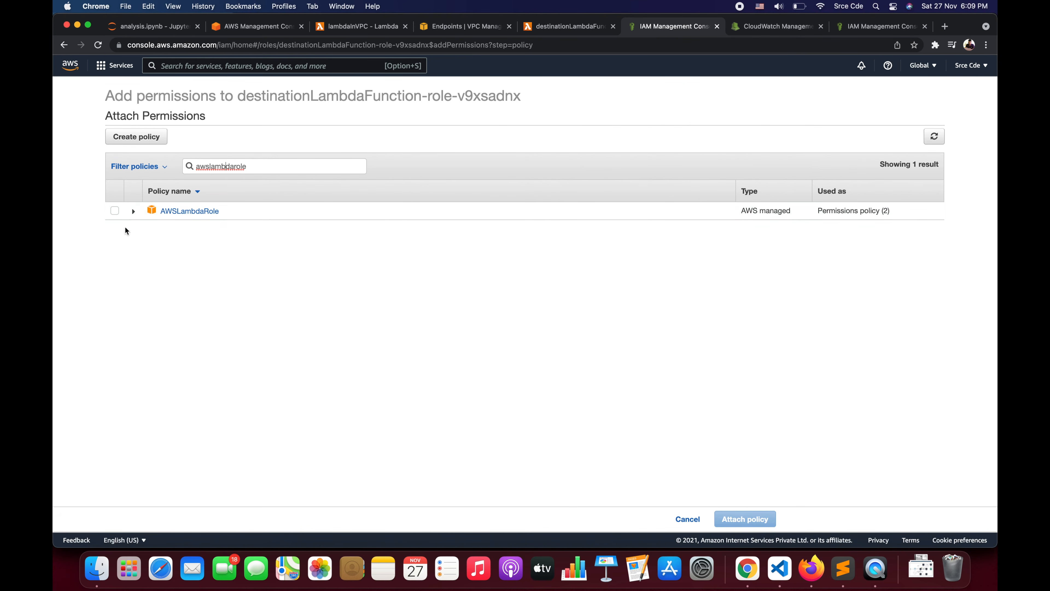
click(133, 211)
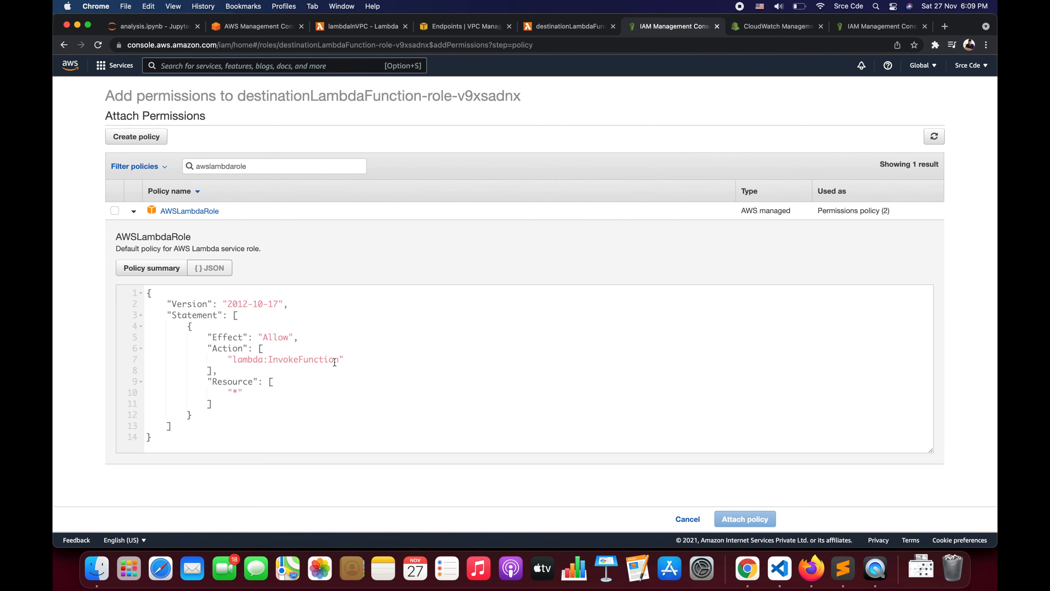
click(115, 212)
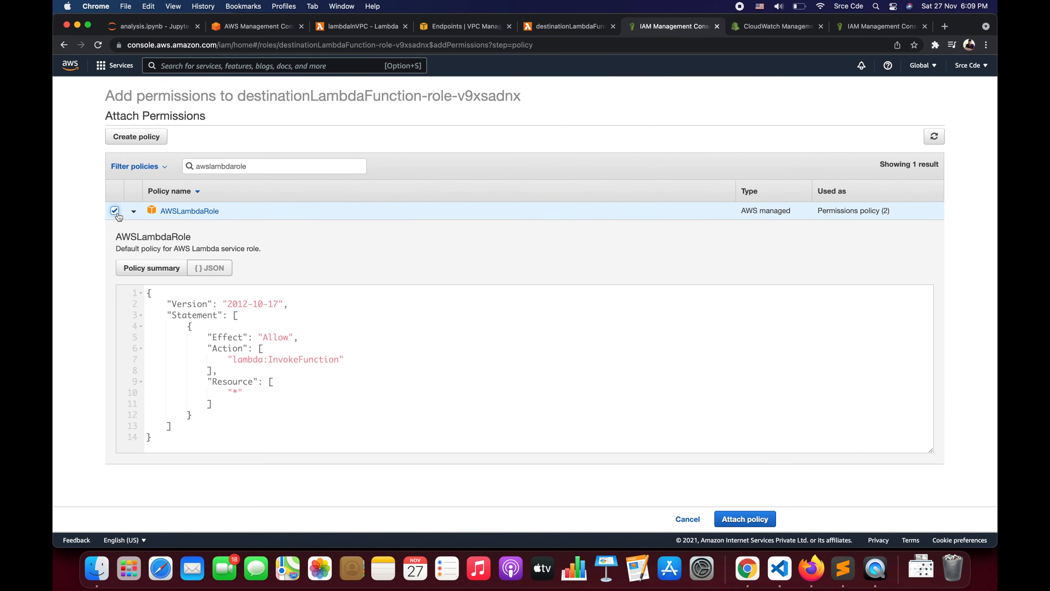
click(745, 519)
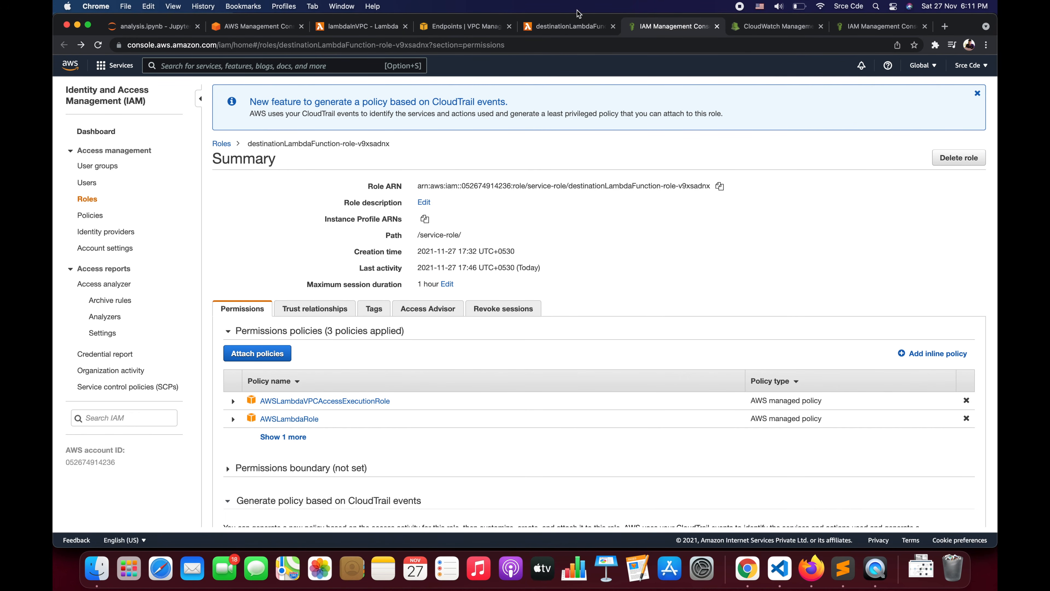
Check destinationLambdaFunction's invoke code and open the lambda_function source of lambdaInVPC
click(566, 28)
scroll(474, 335, down, 1)
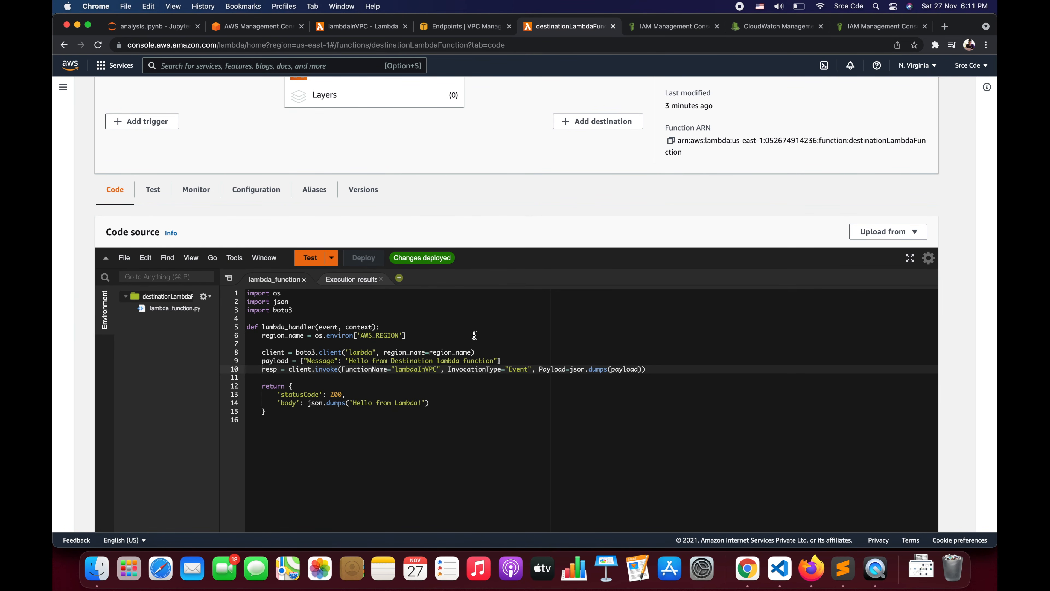
click(357, 30)
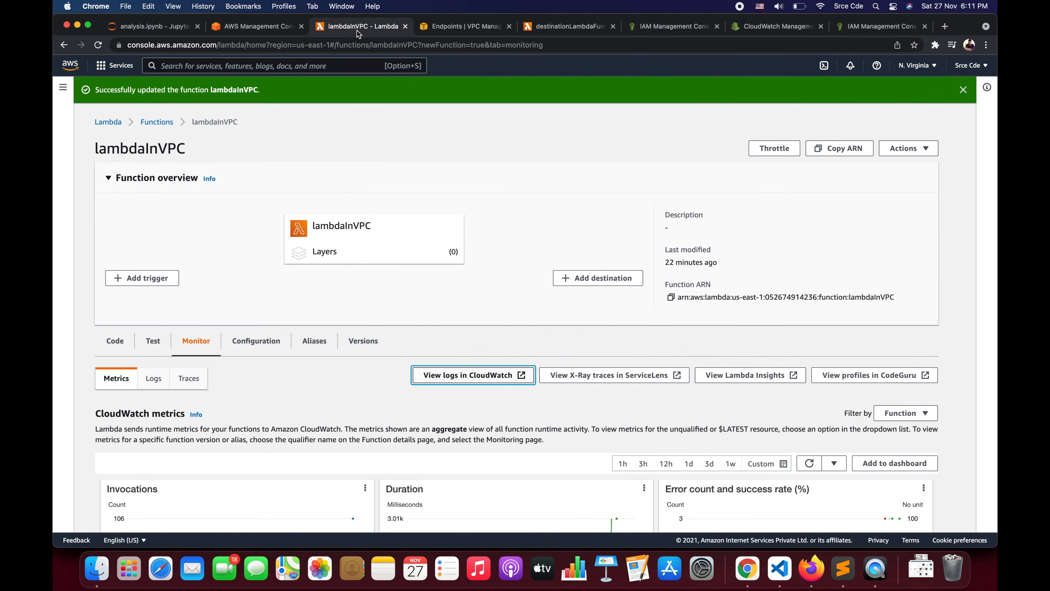
click(116, 345)
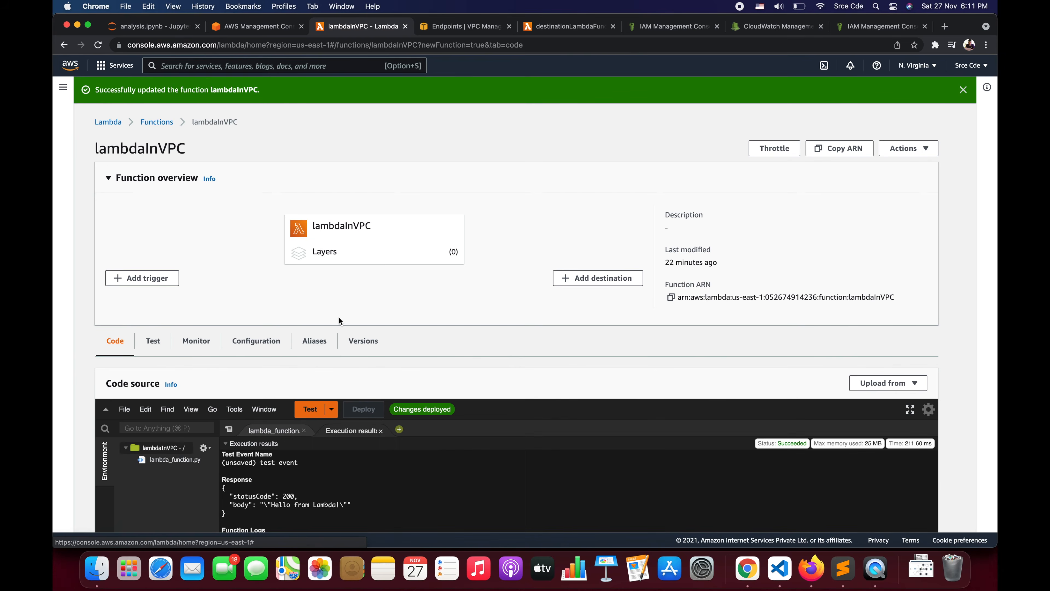
scroll(339, 318, down, 5)
click(290, 259)
scroll(338, 392, down, 1)
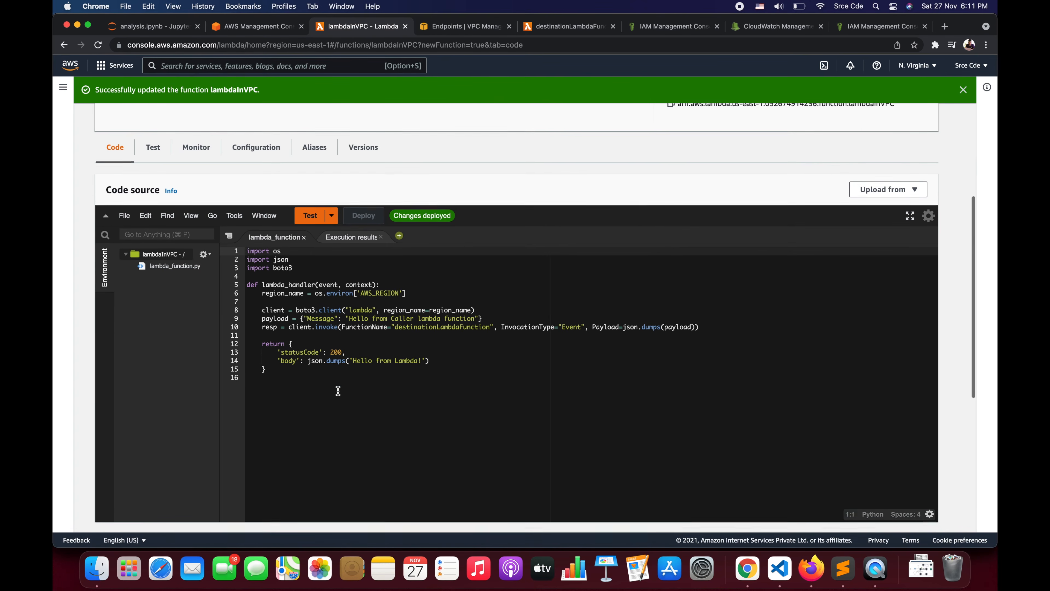
Comment out the client.invoke line that calls destinationLambdaFunction in lambdaInVPC's code and deploy the change
click(339, 322)
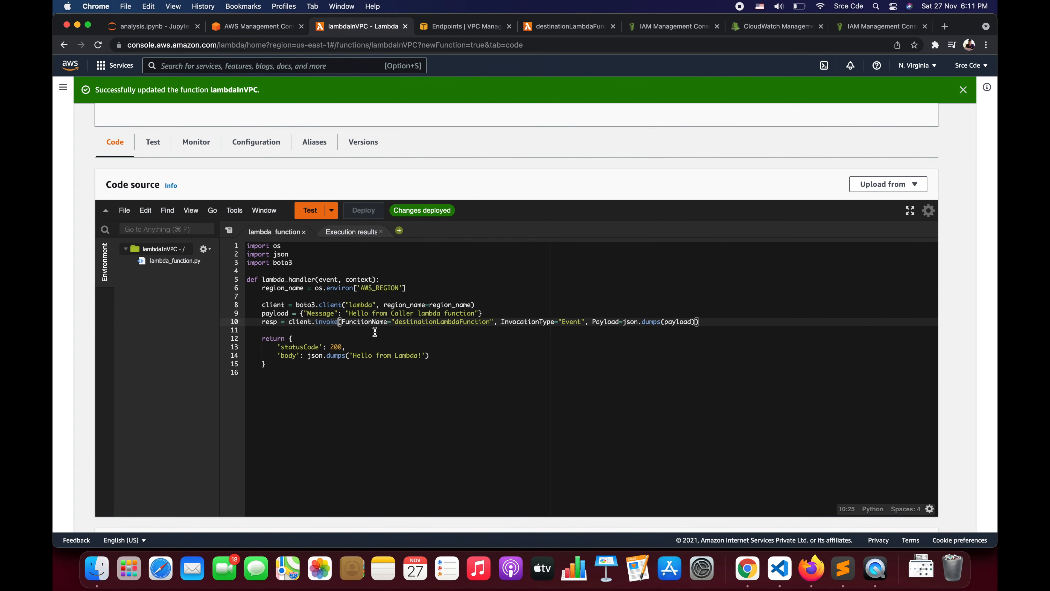
key(super+slash)
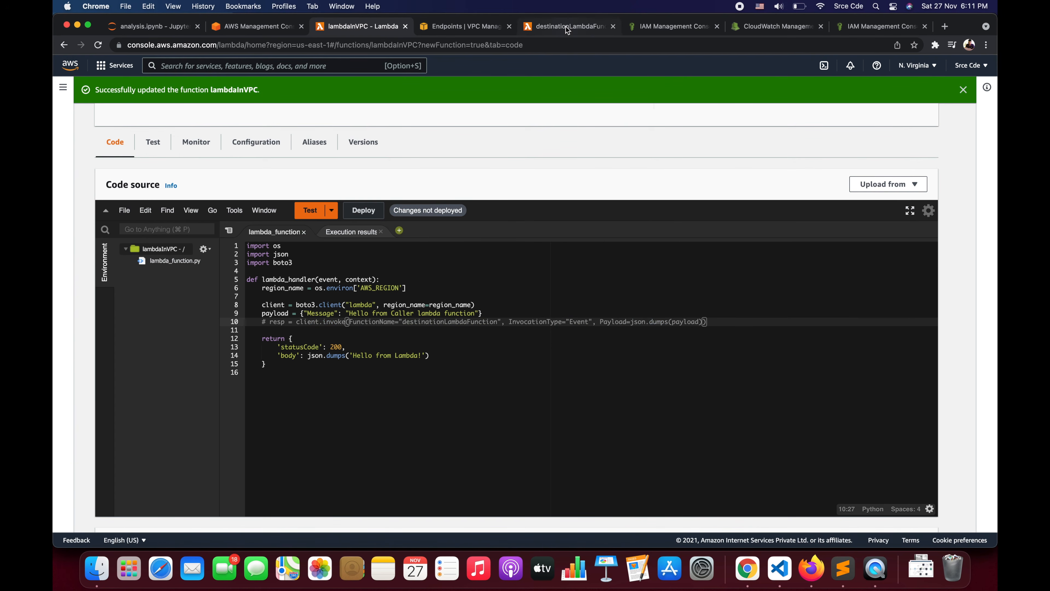
click(566, 27)
click(356, 29)
double_click(419, 324)
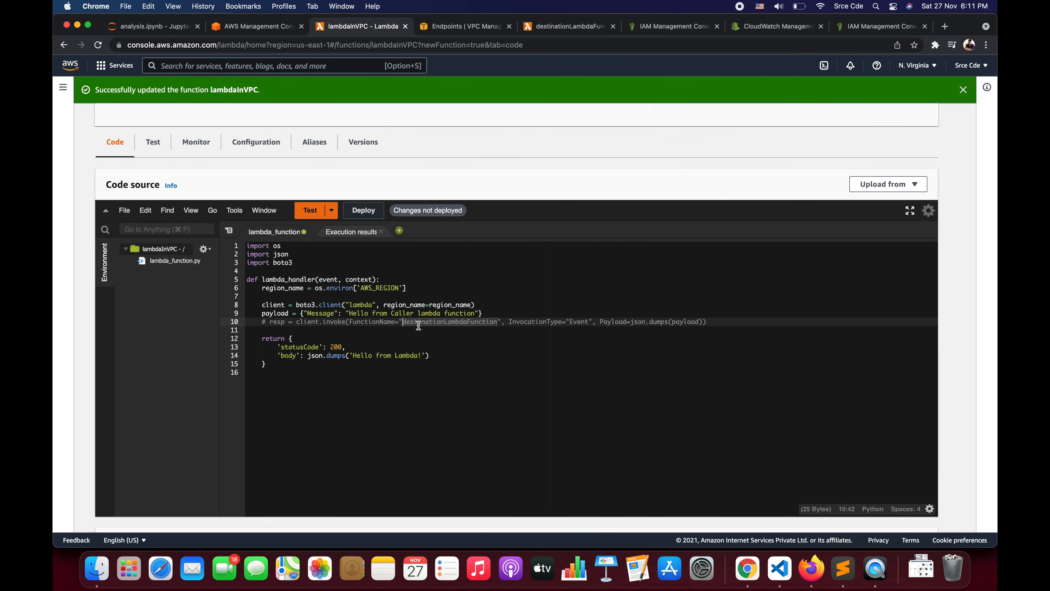
click(364, 210)
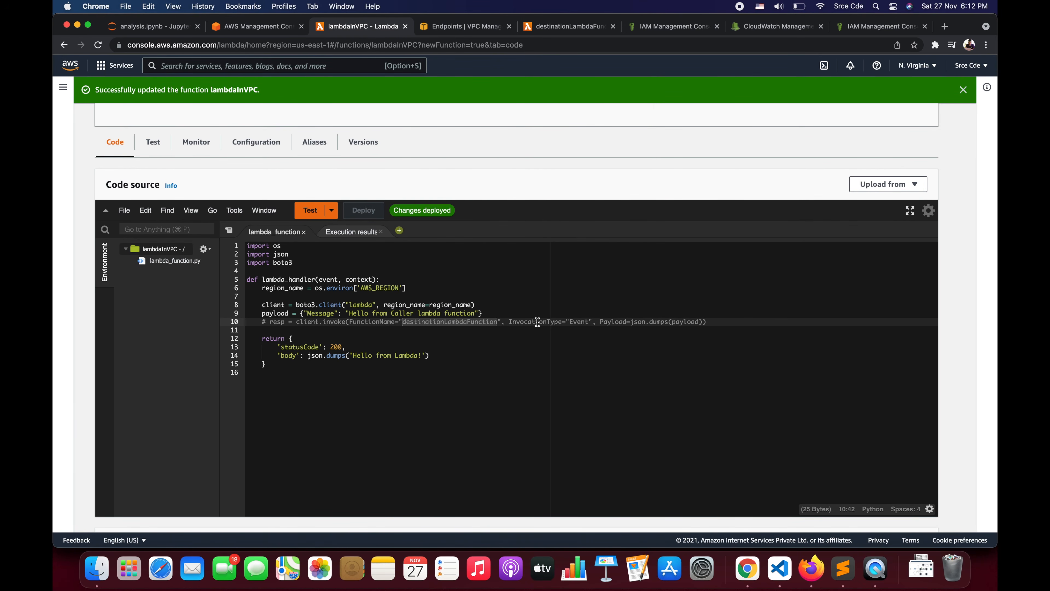
Add print(event) as the first line of lambda_handler in lambdaInVPC and deploy the function
click(387, 281)
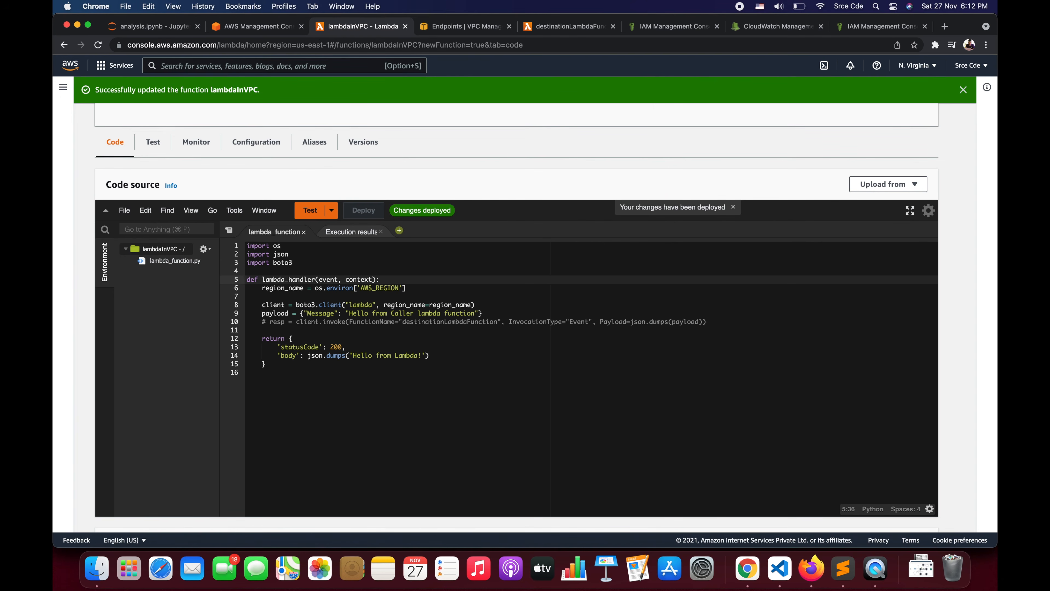
key(Return)
text(pei)
key(BackSpace)
text(rint(event)
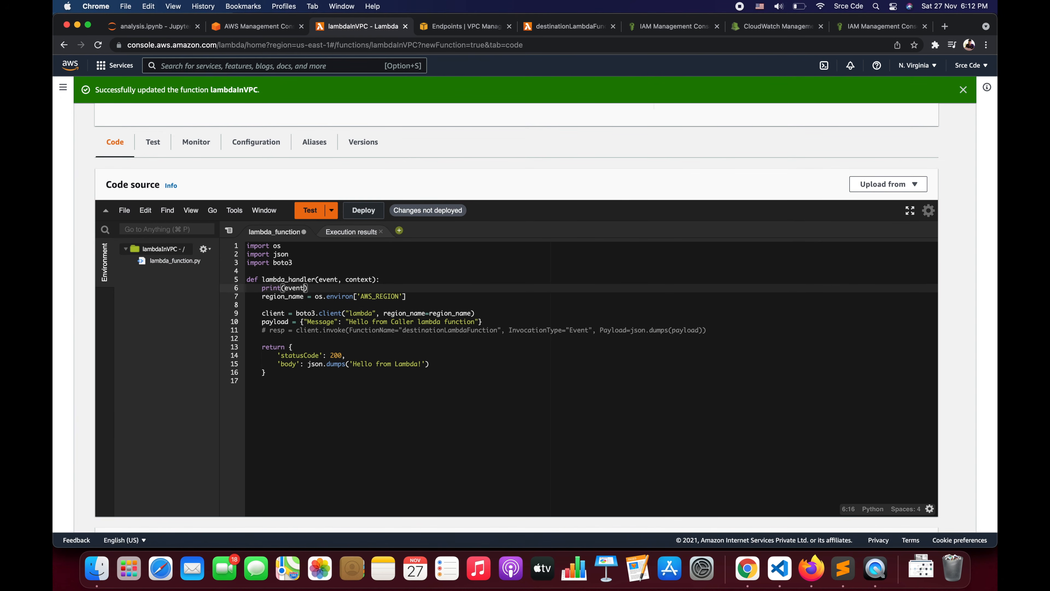
click(360, 214)
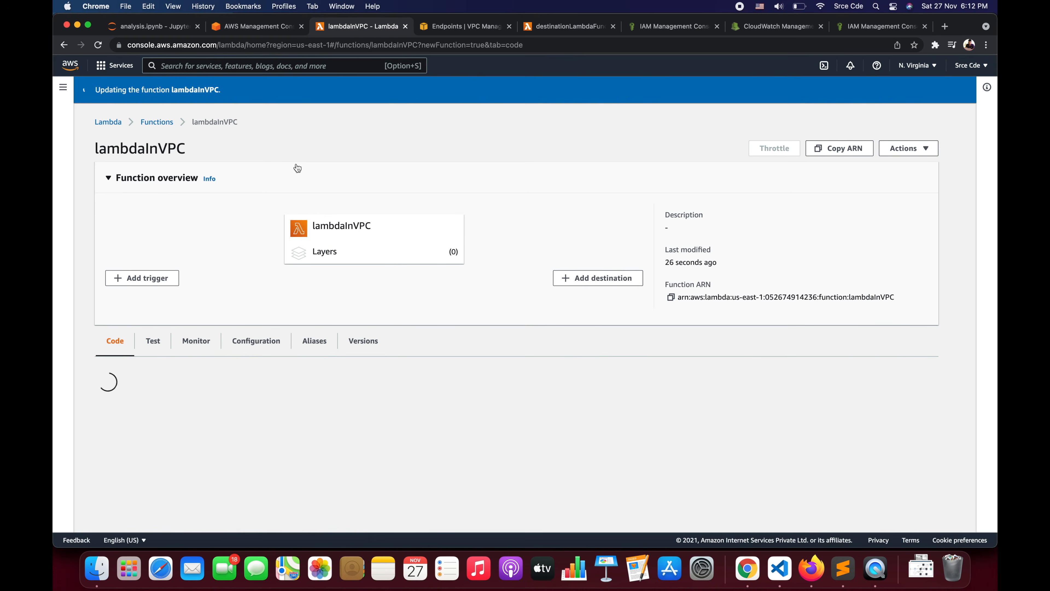
scroll(479, 266, down, 5)
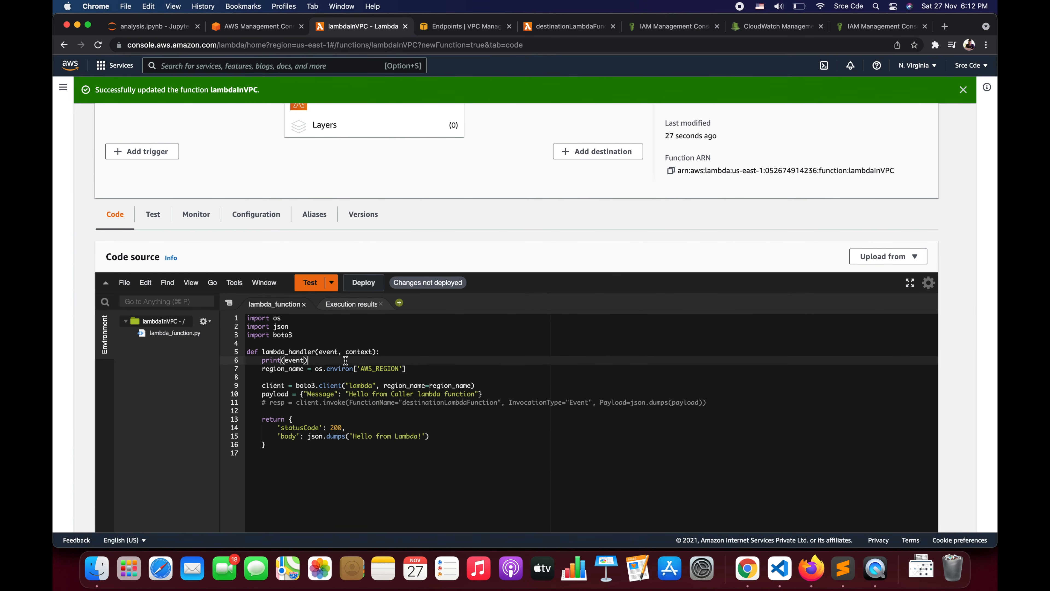
click(358, 287)
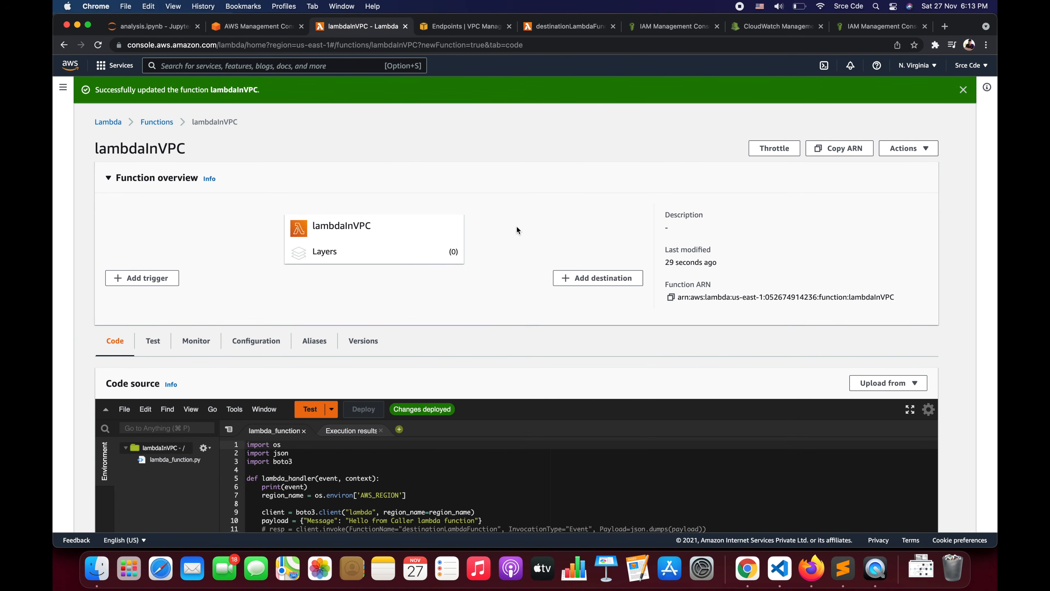
Run destinationLambdaFunction with the hello-world test event and expand the execution result's details
click(571, 27)
click(153, 189)
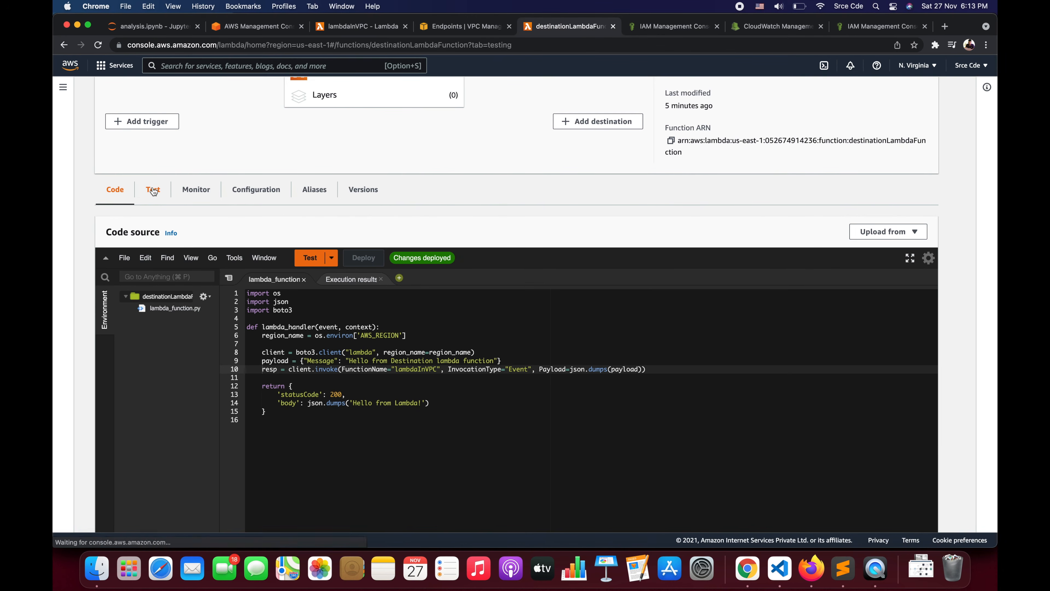
click(909, 425)
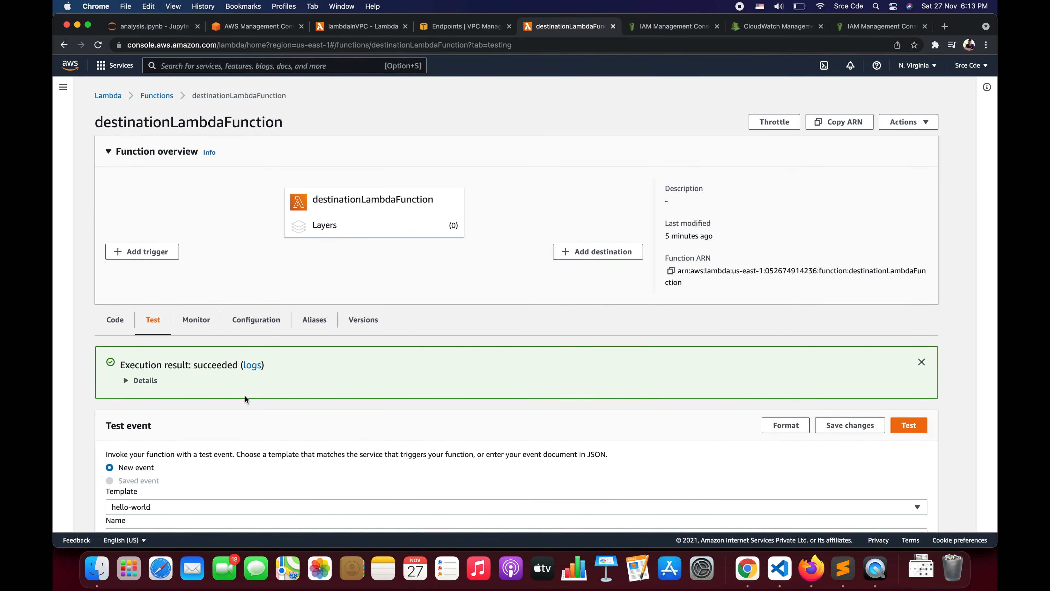
click(142, 381)
scroll(345, 434, down, 5)
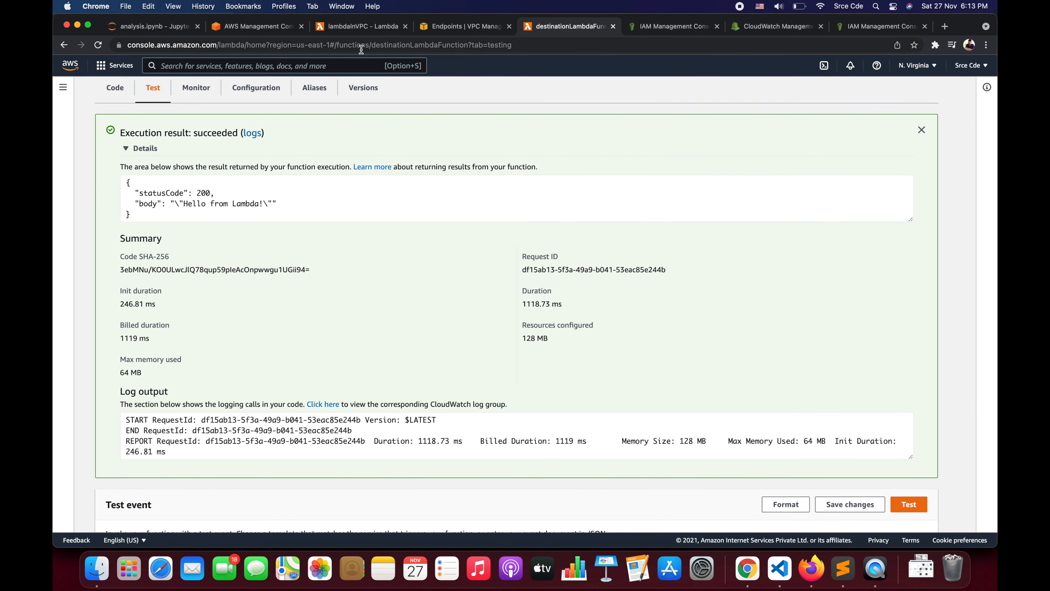
Open lambdaInVPC's log group in CloudWatch from its monitoring page and view the log stream's events
click(353, 29)
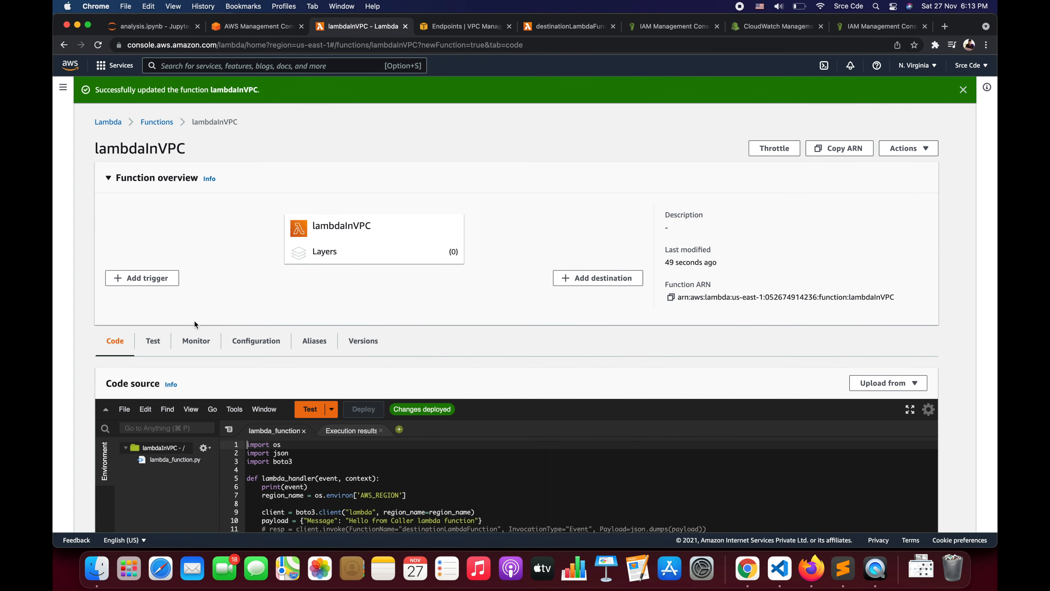
click(196, 341)
click(488, 381)
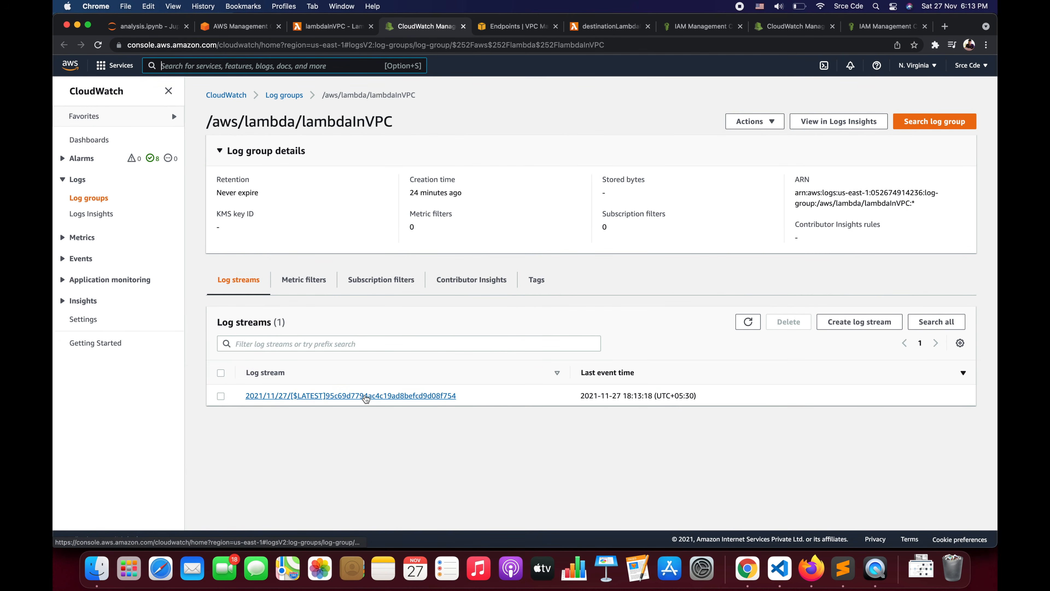
click(366, 396)
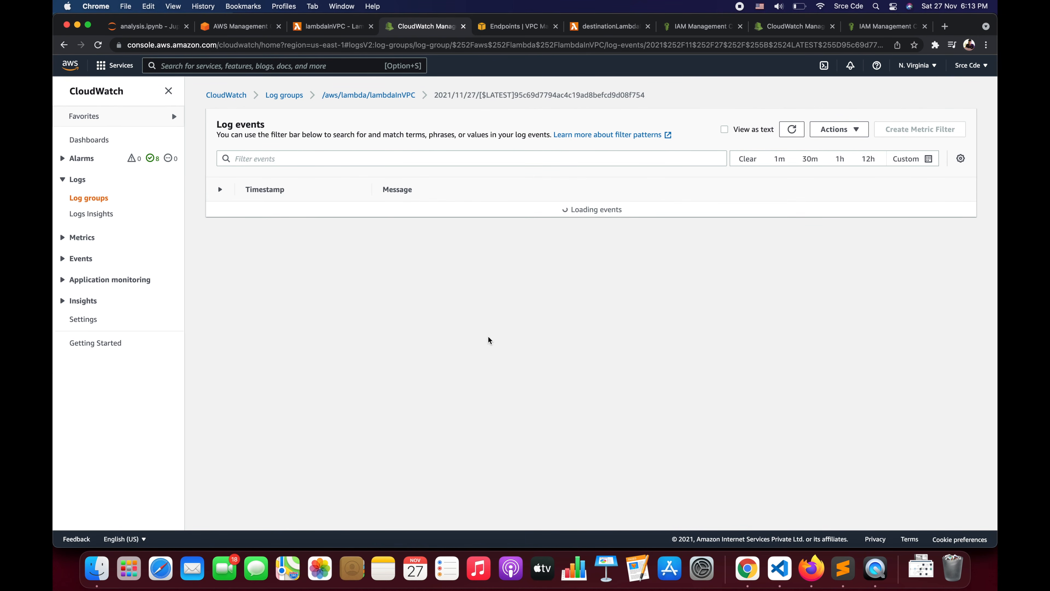